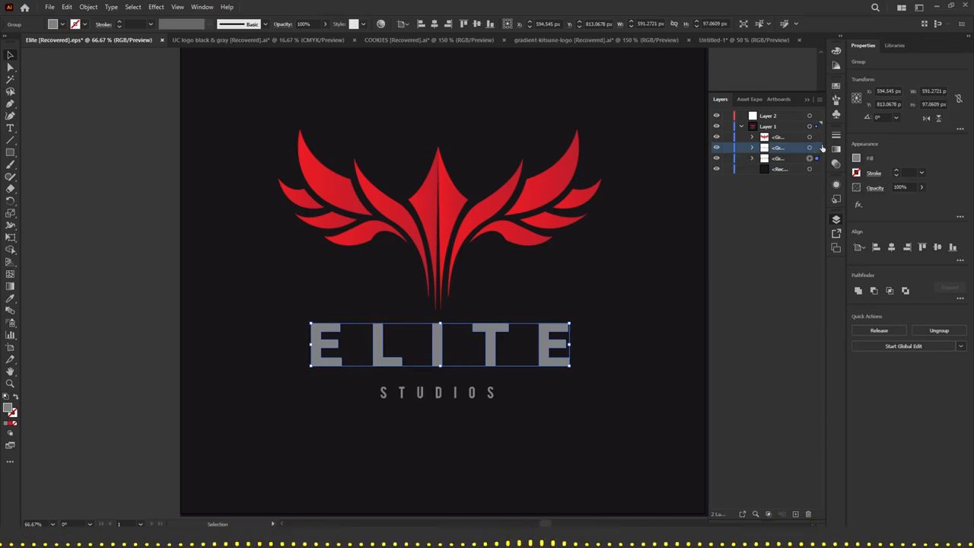
Move the STUDIOS text group from Layer 1 into Layer 2 and collapse both layers
{"action": "left_click_drag", "start_coordinate": [777, 150], "coordinate": [769, 117]}
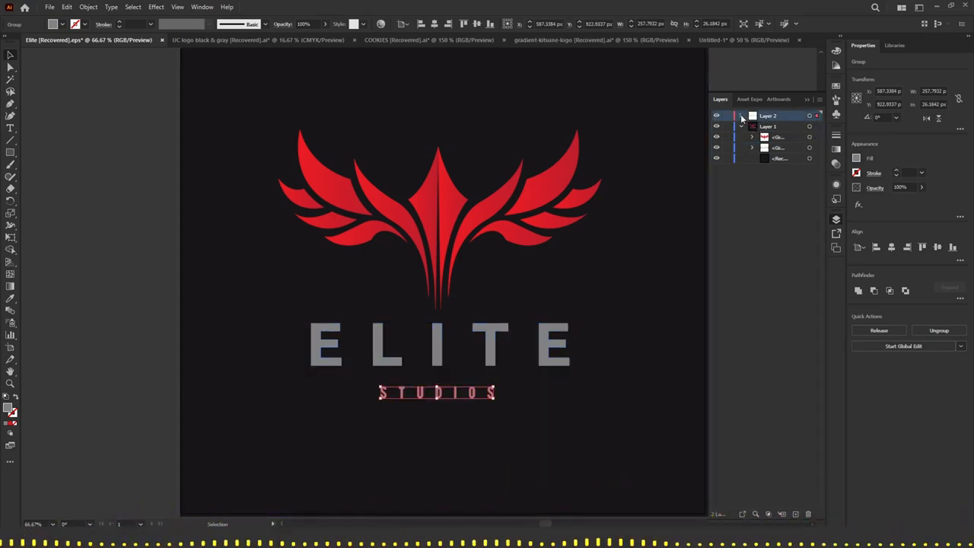
{"action": "left_click", "coordinate": [740, 117]}
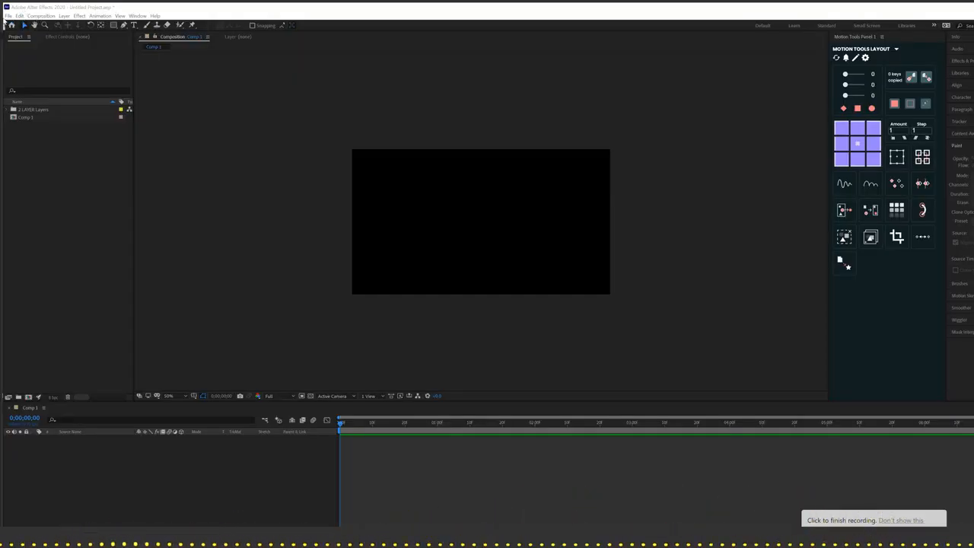
In After Effects, import 2 LAYER.ai as a composition at layer size, place it in Comp 1 and open it
{"action": "left_click", "coordinate": [8, 16]}
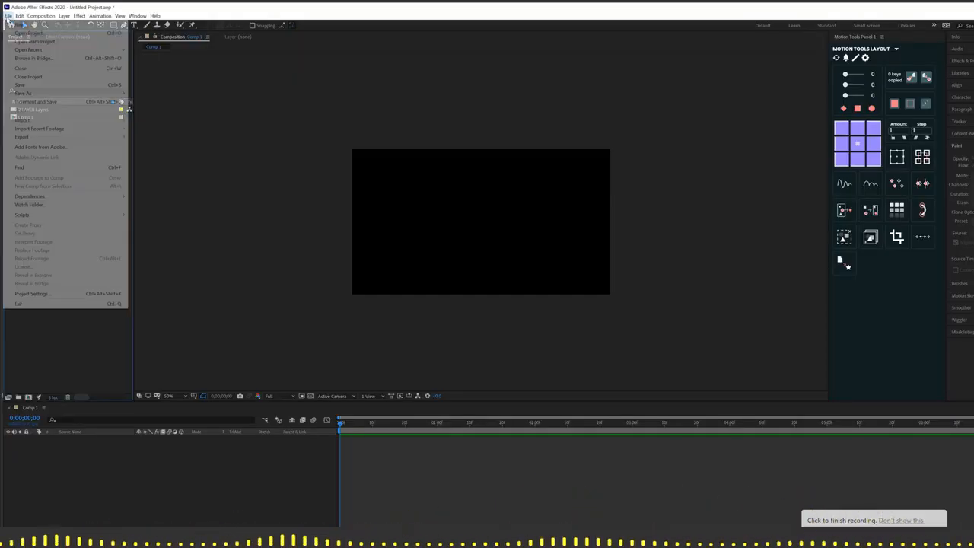
{"action": "mouse_move", "coordinate": [37, 121]}
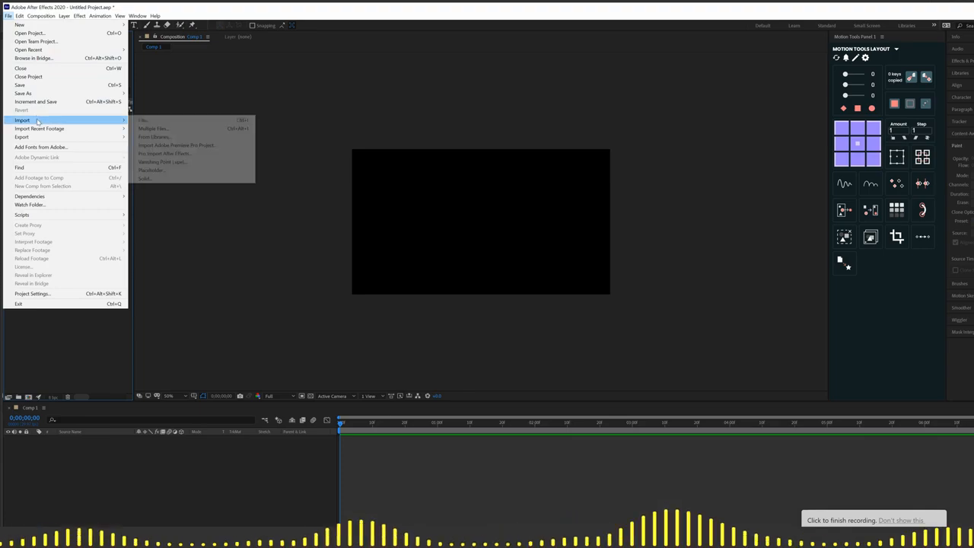
{"action": "left_click", "coordinate": [148, 120]}
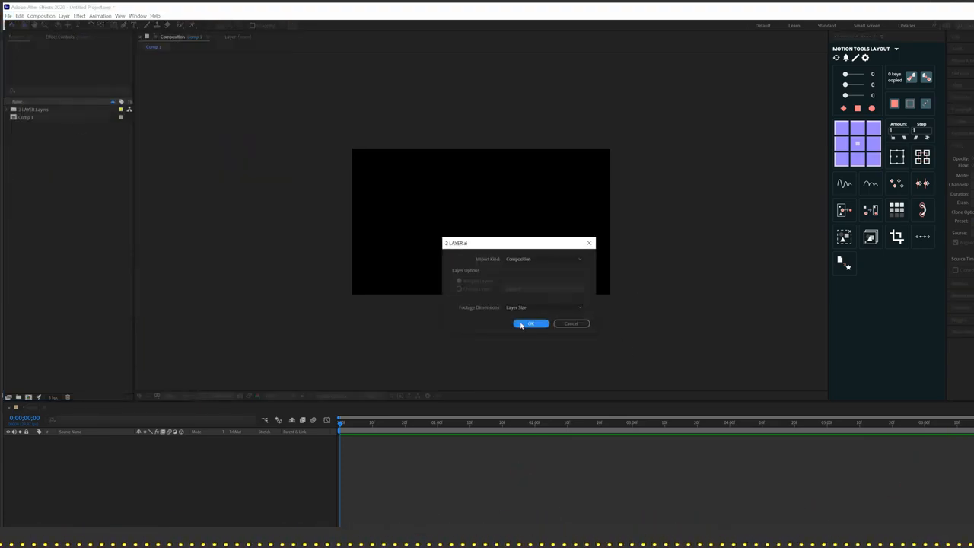
{"action": "key", "text": "Return"}
{"action": "left_click_drag", "start_coordinate": [27, 109], "coordinate": [76, 441]}
{"action": "double_click", "coordinate": [76, 439]}
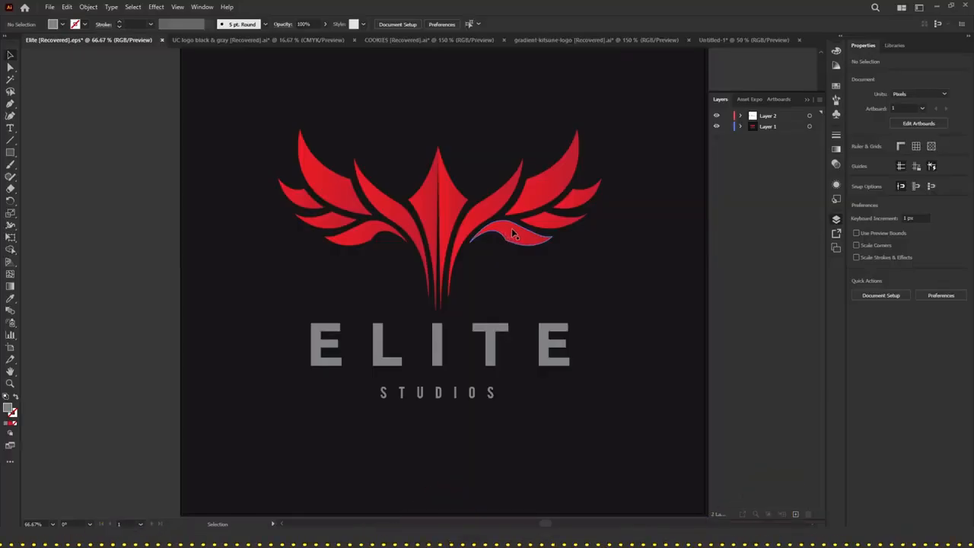
Switch to Illustrator and examine the wings artwork by selecting the whole group, its anchor points and the background rectangle
{"action": "left_click", "coordinate": [524, 228]}
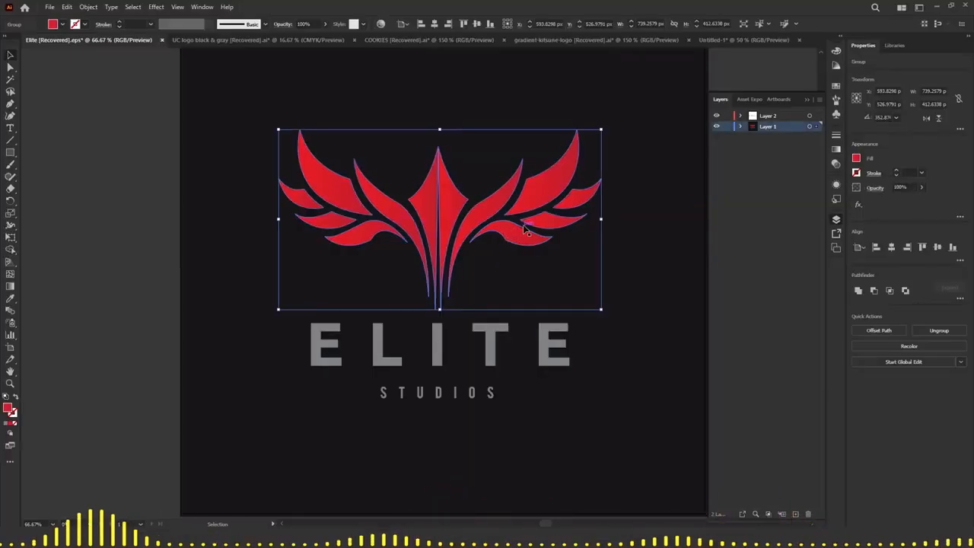
{"action": "key", "text": "a"}
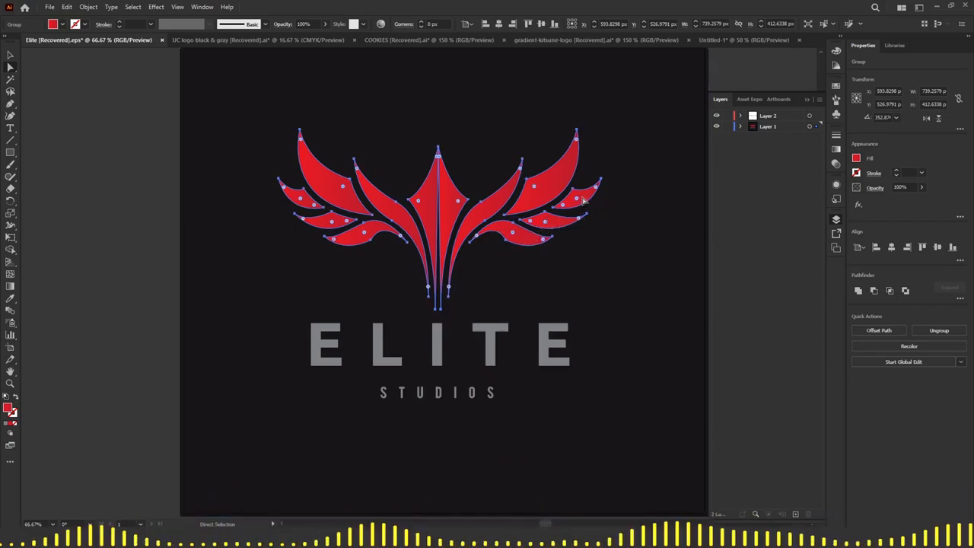
{"action": "left_click", "coordinate": [621, 199]}
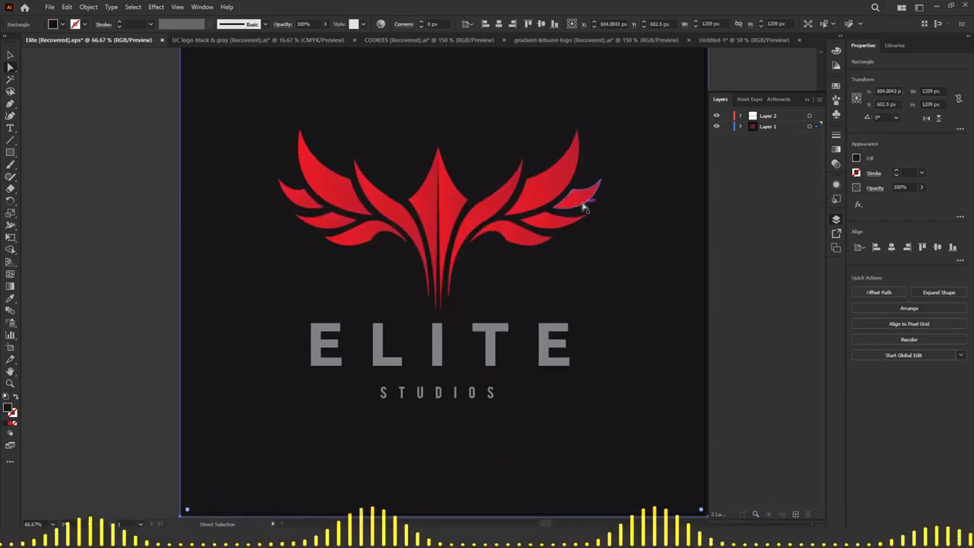
{"action": "key", "text": "v"}
{"action": "left_click", "coordinate": [538, 196]}
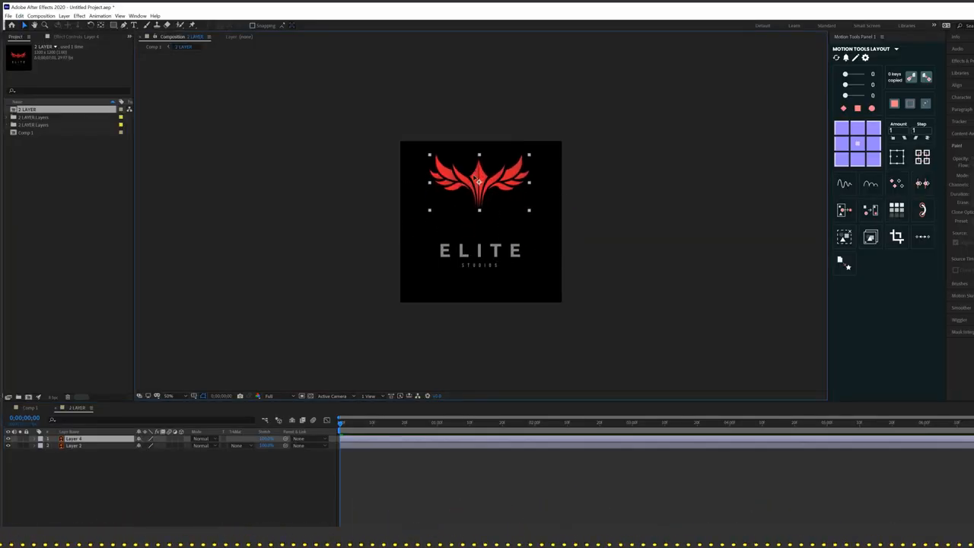
Switch to After Effects and reposition the wings layer and the text layer within the 2 LAYER composition
{"action": "left_click_drag", "start_coordinate": [474, 178], "coordinate": [475, 194]}
{"action": "left_click_drag", "start_coordinate": [500, 248], "coordinate": [477, 264]}
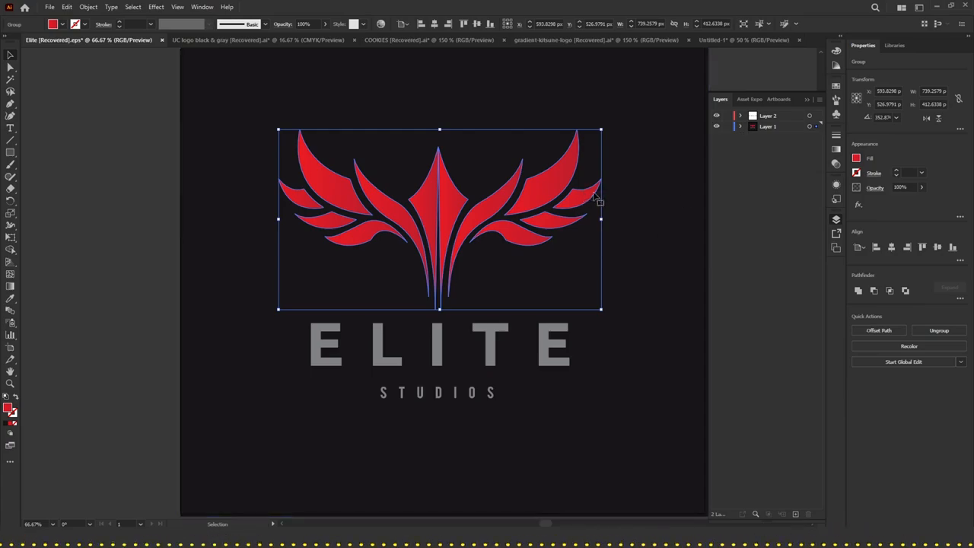
Back in Illustrator, expand Layer 1 and its ELITE text group, and check the background rectangle by toggling its visibility
{"action": "left_click", "coordinate": [740, 126]}
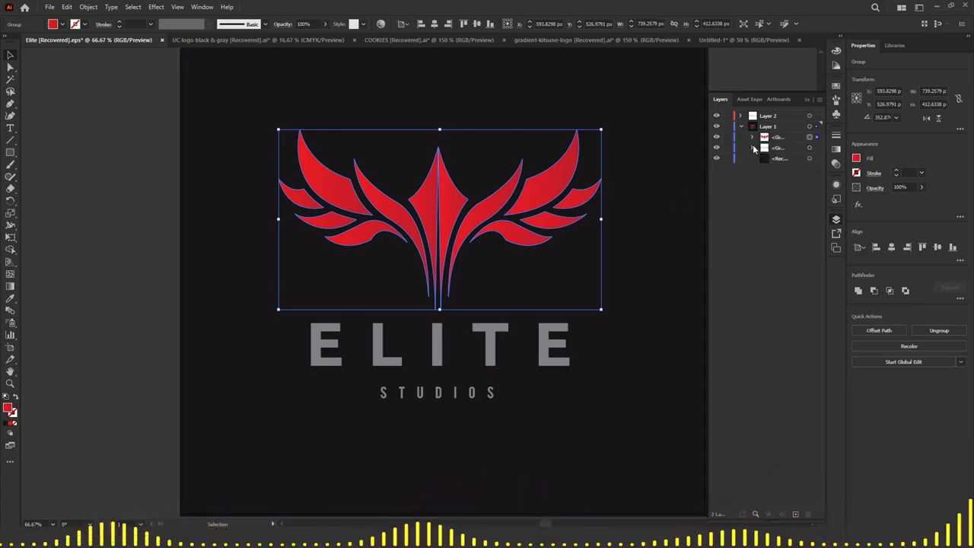
{"action": "left_click", "coordinate": [752, 146]}
{"action": "left_click", "coordinate": [785, 212]}
{"action": "left_click_drag", "start_coordinate": [785, 213], "coordinate": [784, 220]}
{"action": "left_click_drag", "start_coordinate": [780, 389], "coordinate": [748, 253]}
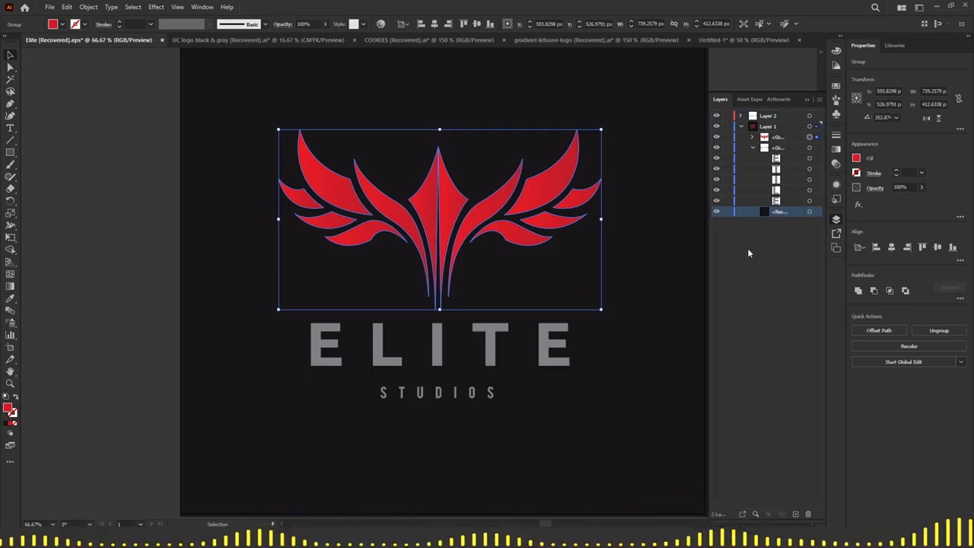
{"action": "left_click", "coordinate": [717, 212]}
{"action": "left_click", "coordinate": [717, 212]}
{"action": "left_click", "coordinate": [717, 212]}
{"action": "left_click", "coordinate": [717, 212]}
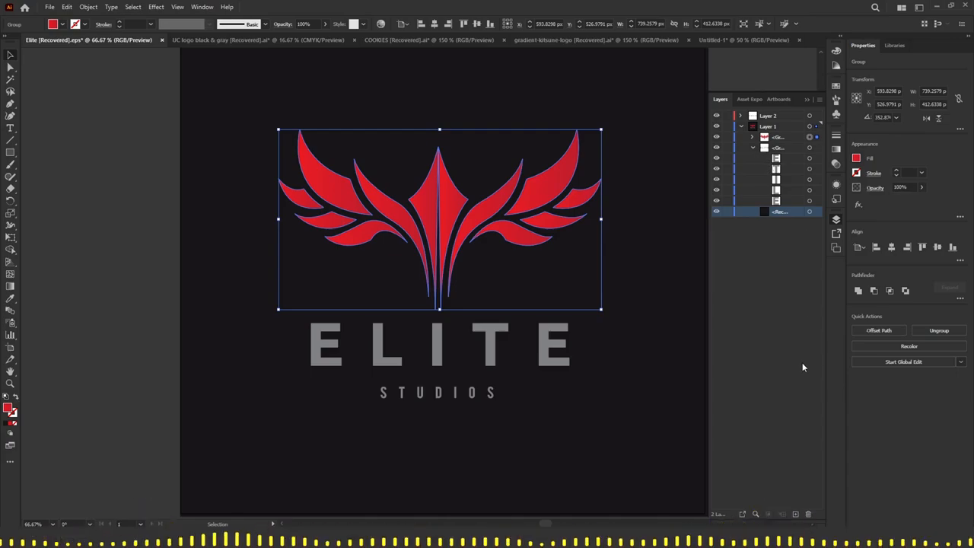
Create seven new layers, Layer 3 to Layer 9, and place Layer 2 beneath them, directly above Layer 1
{"action": "left_click", "coordinate": [795, 514]}
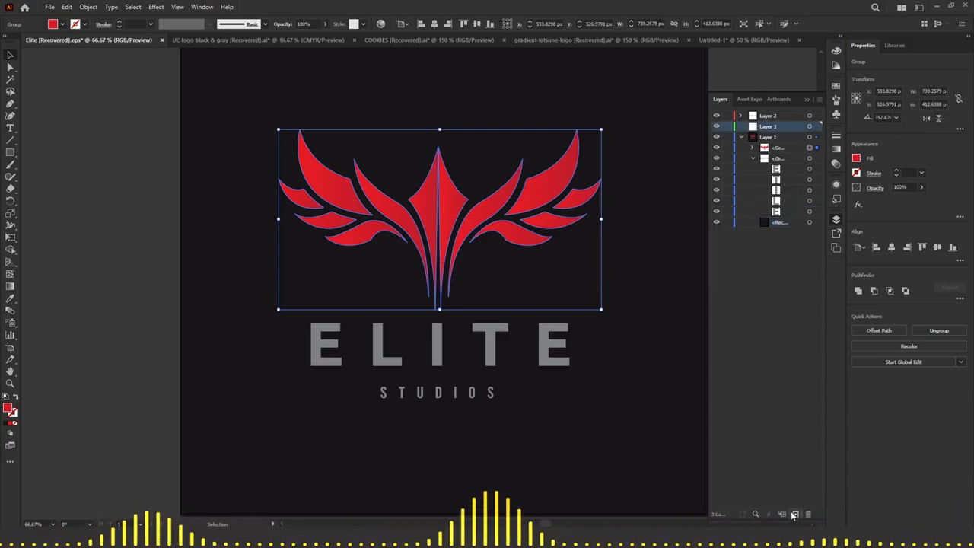
{"action": "left_click", "coordinate": [795, 515]}
{"action": "left_click", "coordinate": [795, 514]}
{"action": "left_click", "coordinate": [795, 514]}
{"action": "left_click", "coordinate": [795, 514]}
{"action": "left_click", "coordinate": [795, 514]}
{"action": "left_click", "coordinate": [795, 514]}
{"action": "left_click_drag", "start_coordinate": [768, 118], "coordinate": [769, 195]}
{"action": "left_click", "coordinate": [770, 192]}
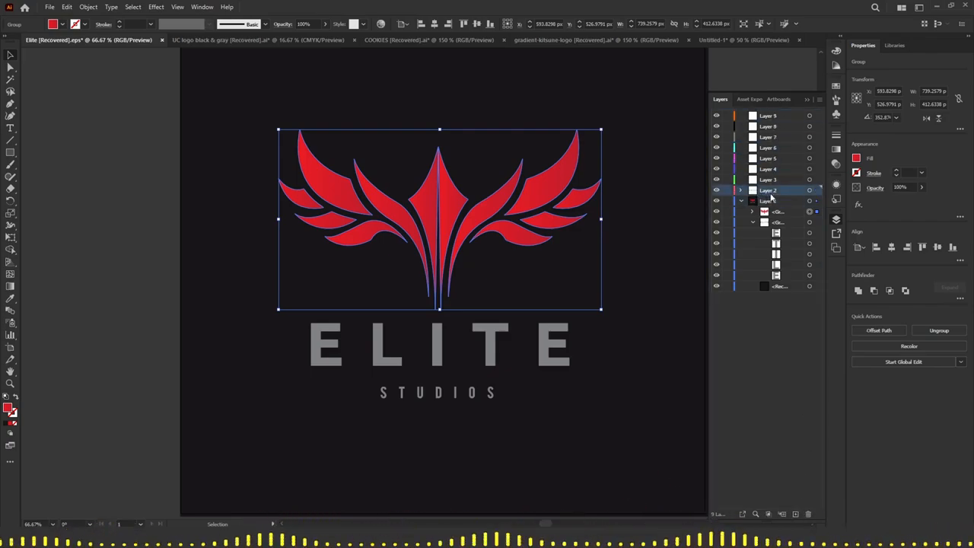
{"action": "left_click", "coordinate": [760, 362]}
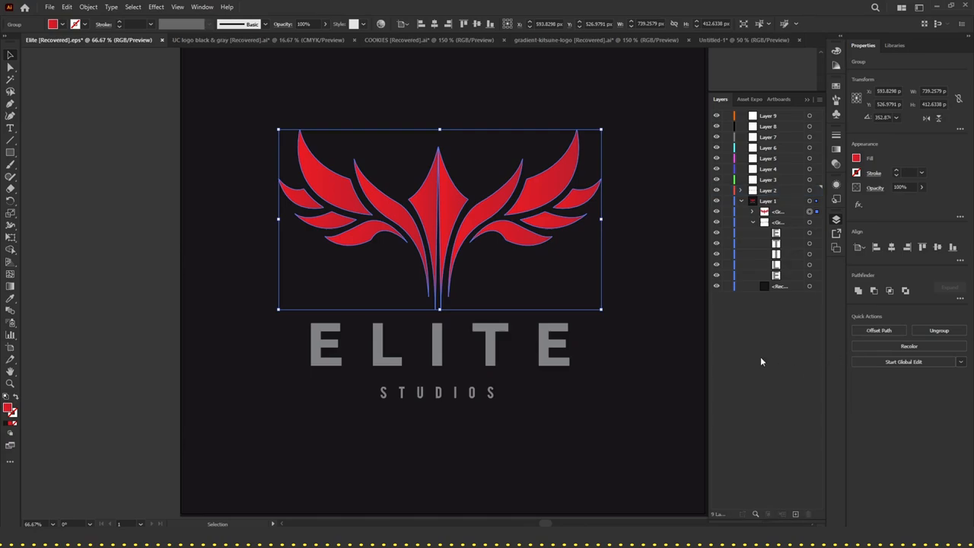
Directly select the left half of the central emblem and expand the wings group in Layer 1 to locate it
{"action": "key", "text": "a"}
{"action": "left_click", "coordinate": [634, 200]}
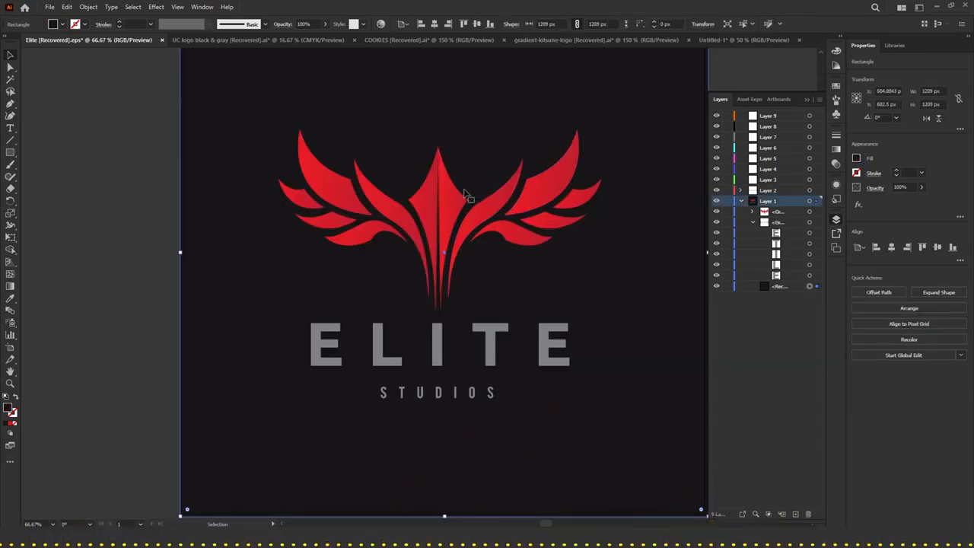
{"action": "left_click", "coordinate": [448, 199]}
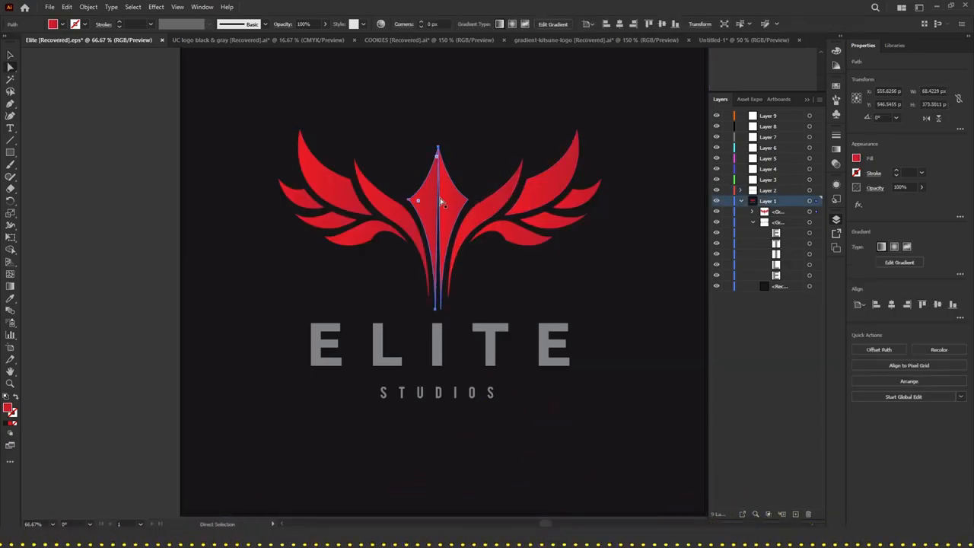
{"action": "left_click", "coordinate": [752, 213]}
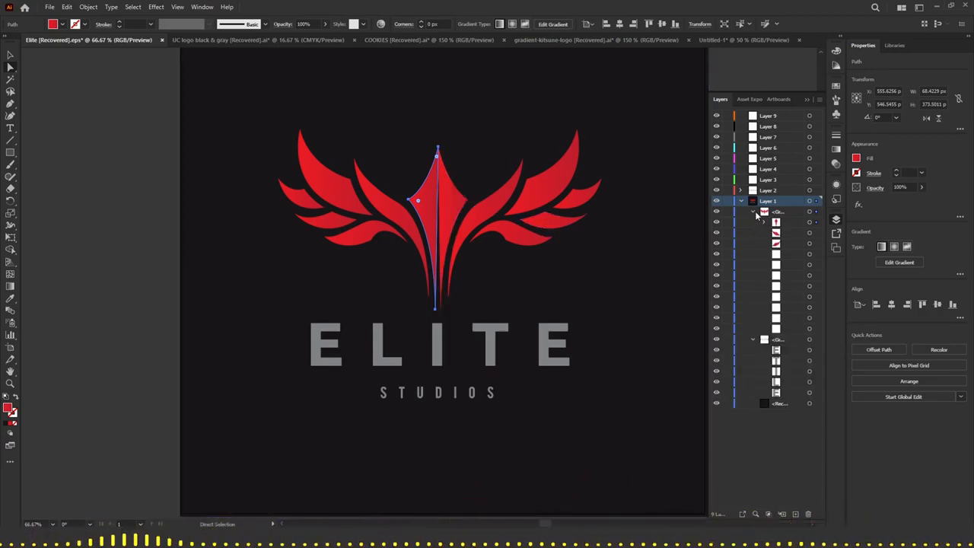
{"action": "left_click", "coordinate": [835, 221]}
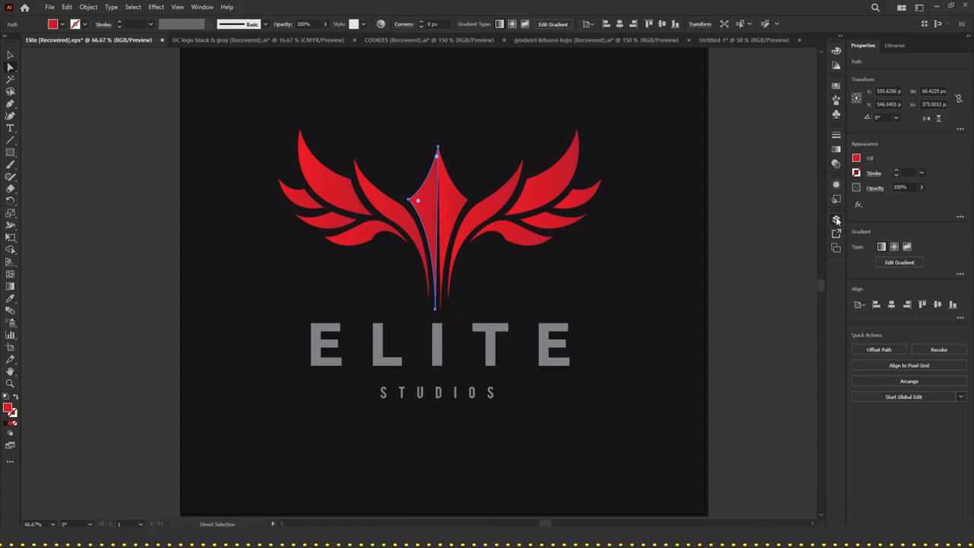
{"action": "left_click", "coordinate": [837, 220]}
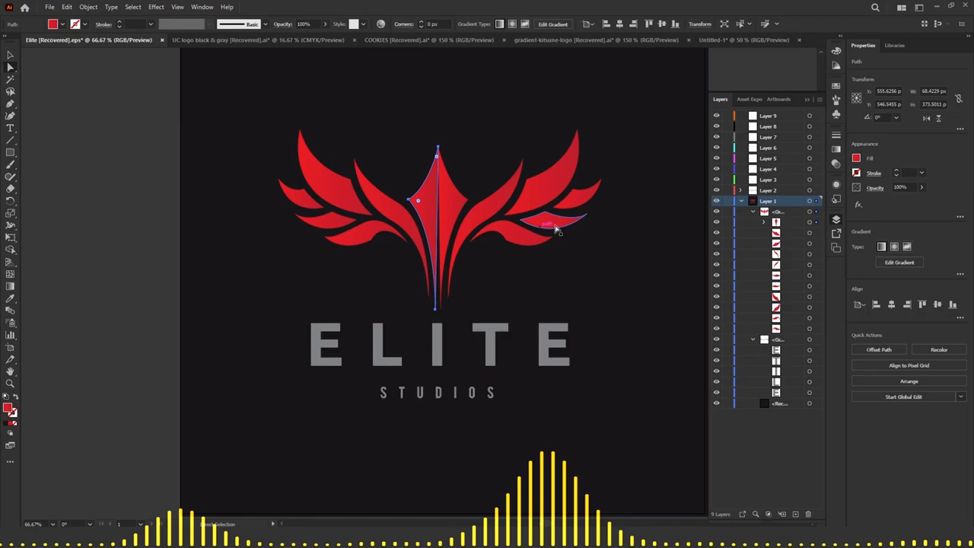
Expand the central emblem's group and alternately select its two halves to identify each path
{"action": "left_click", "coordinate": [763, 221]}
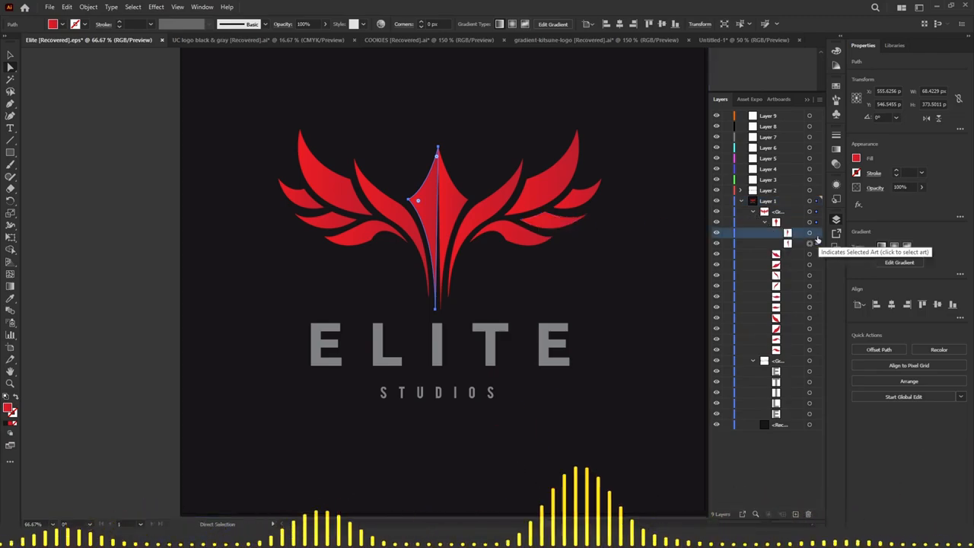
{"action": "left_click", "coordinate": [811, 242]}
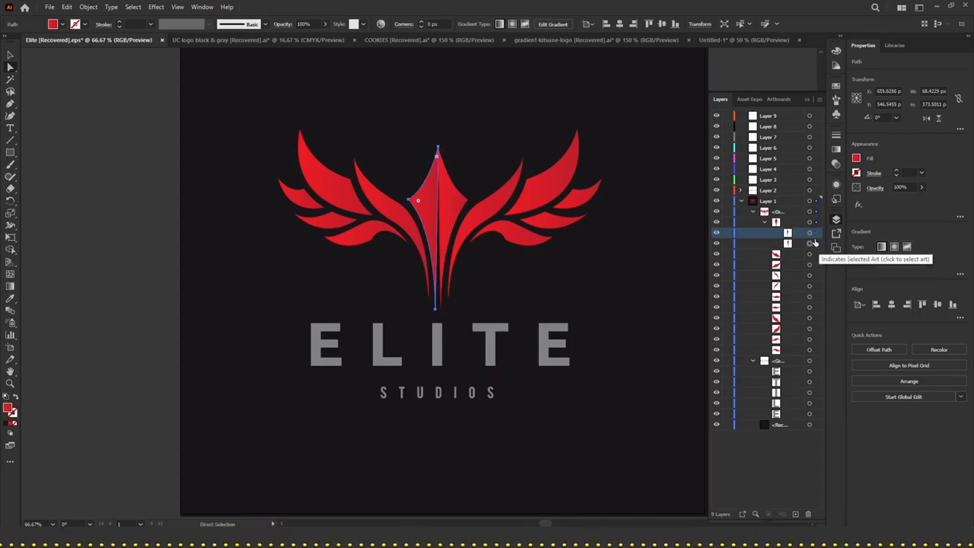
{"action": "left_click", "coordinate": [816, 244]}
{"action": "left_click", "coordinate": [816, 234]}
{"action": "left_click", "coordinate": [817, 243]}
{"action": "left_click", "coordinate": [817, 233]}
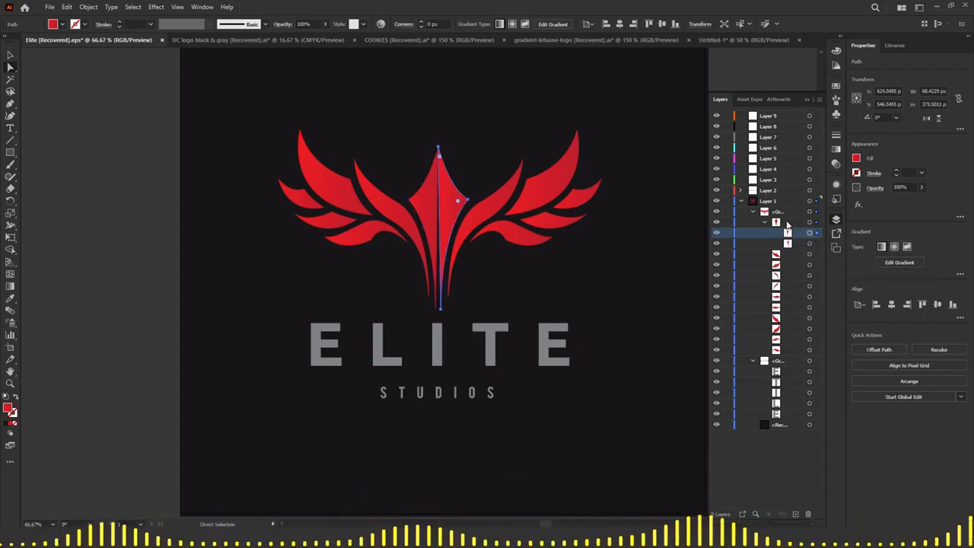
Move the central emblem group into Layer 3, and transfer its right half to Layer 4
{"action": "left_click", "coordinate": [764, 222]}
{"action": "left_click_drag", "start_coordinate": [769, 194], "coordinate": [775, 181]}
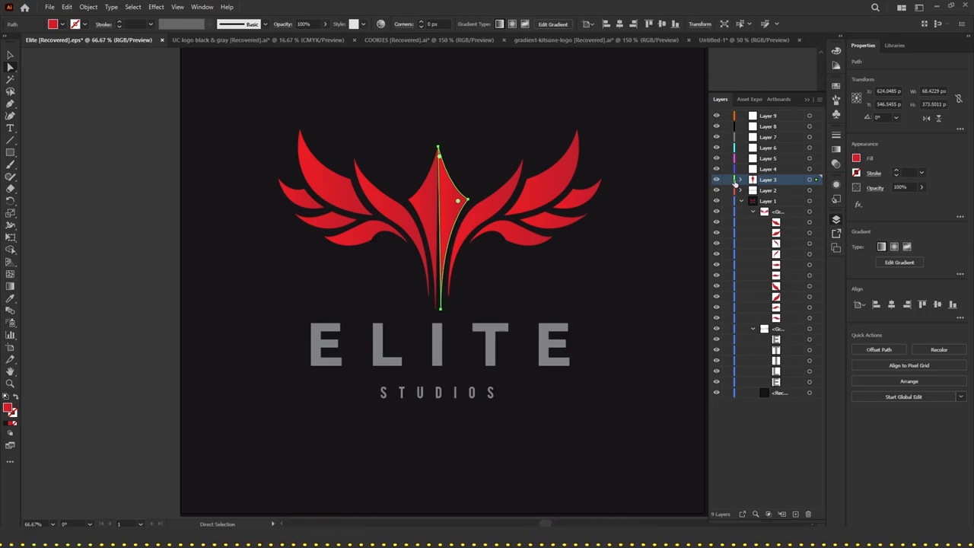
{"action": "left_click", "coordinate": [739, 180]}
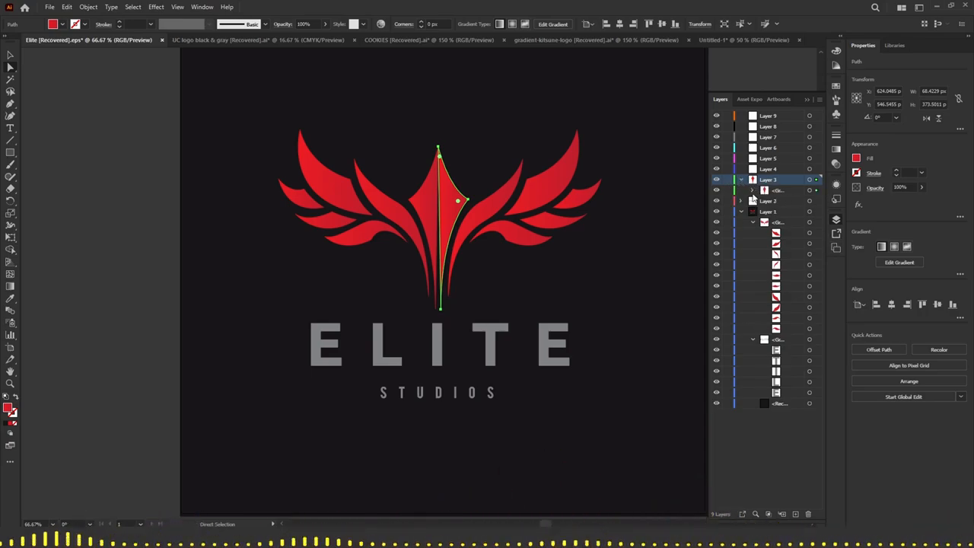
{"action": "left_click", "coordinate": [751, 191]}
{"action": "left_click", "coordinate": [789, 203]}
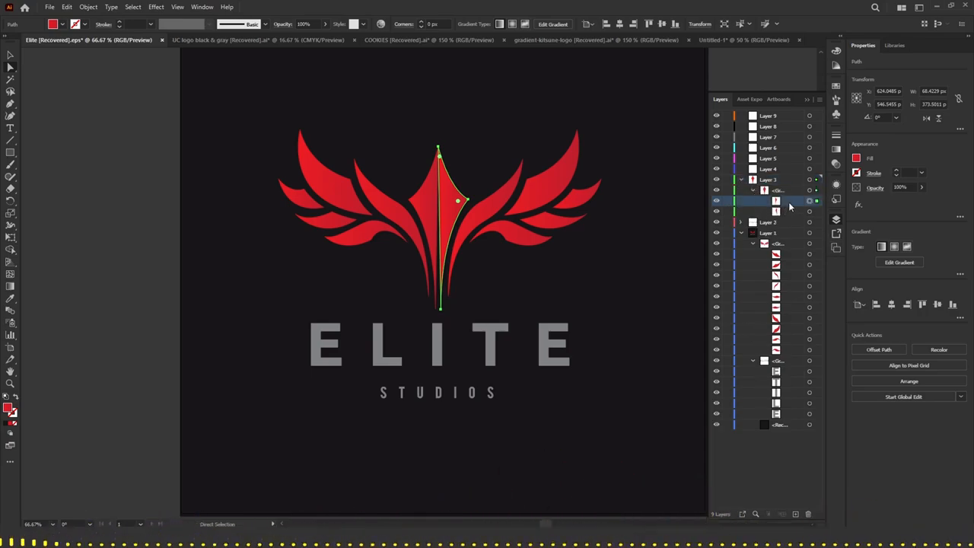
{"action": "left_click_drag", "start_coordinate": [785, 206], "coordinate": [767, 169]}
{"action": "left_click", "coordinate": [741, 180]}
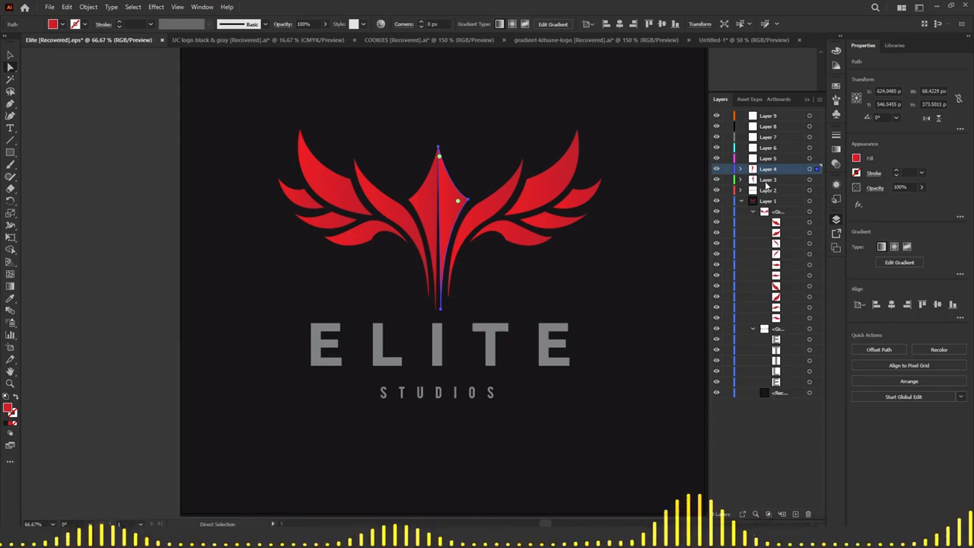
Select the small outer feather of the right wing and move Layers 3 and 4 to the top of the layer stack
{"action": "left_click", "coordinate": [787, 222]}
{"action": "left_click", "coordinate": [817, 233]}
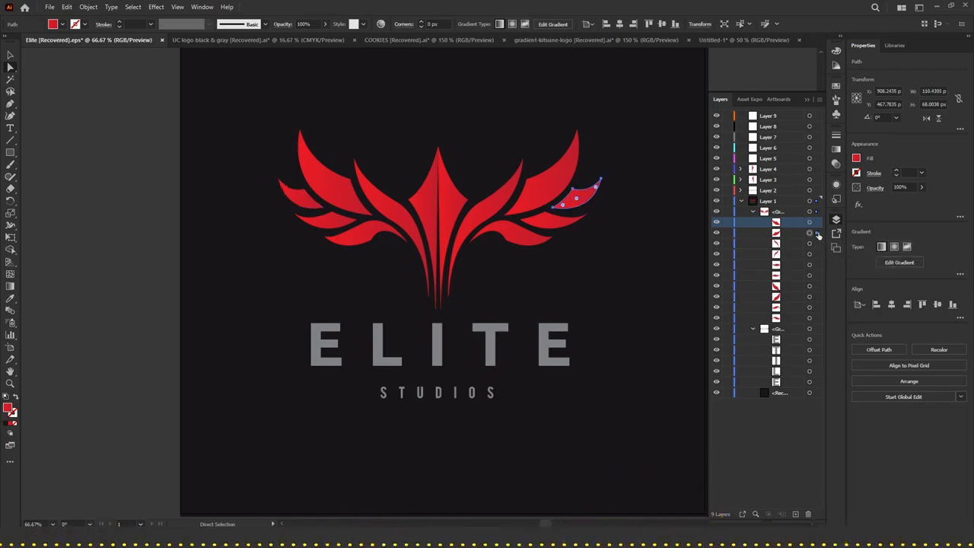
{"action": "left_click", "coordinate": [774, 182]}
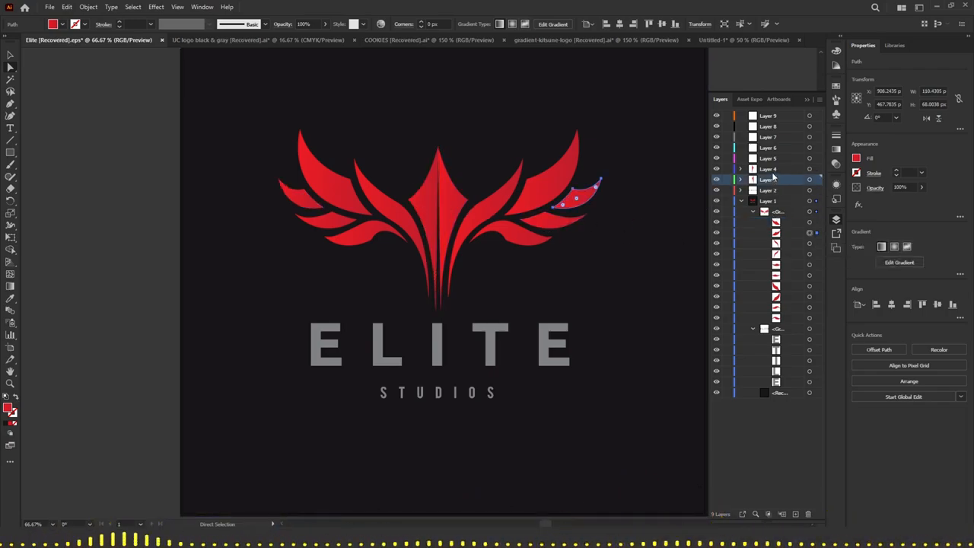
{"action": "left_click", "coordinate": [768, 170], "text": "shift"}
{"action": "left_click_drag", "start_coordinate": [770, 112], "coordinate": [770, 112]}
{"action": "left_click", "coordinate": [435, 197]}
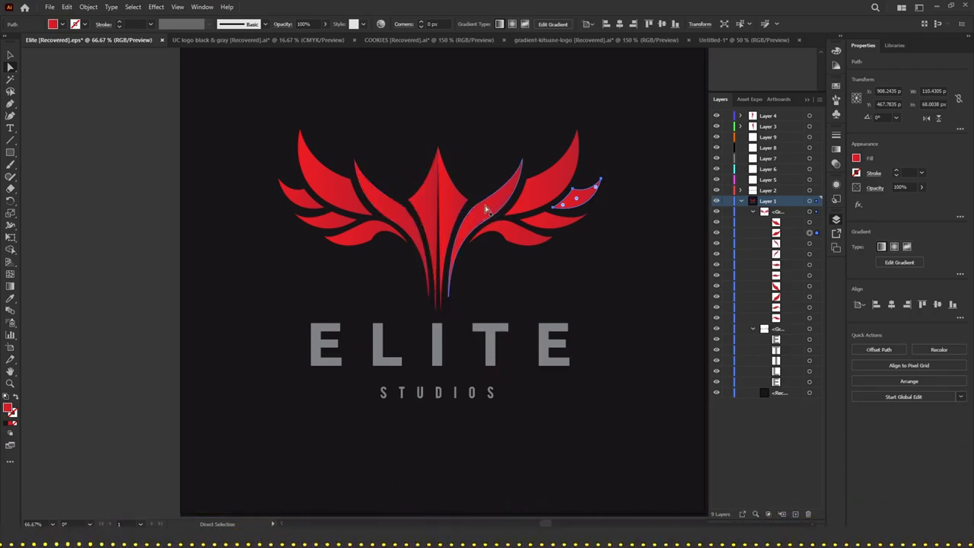
Move the two long inner wing feathers out of the wings group, one onto Layer 9 and the other onto Layer 8
{"action": "left_click", "coordinate": [770, 140]}
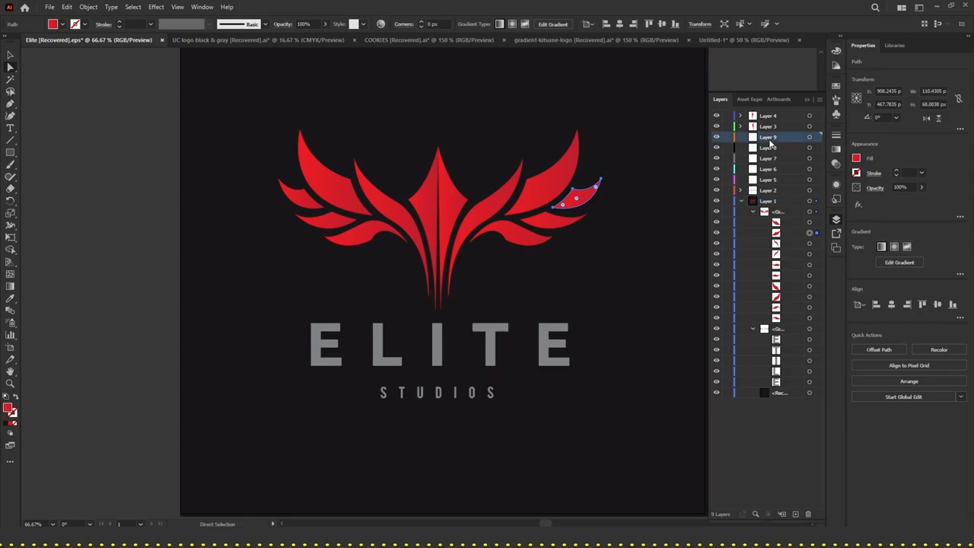
{"action": "left_click", "coordinate": [788, 254]}
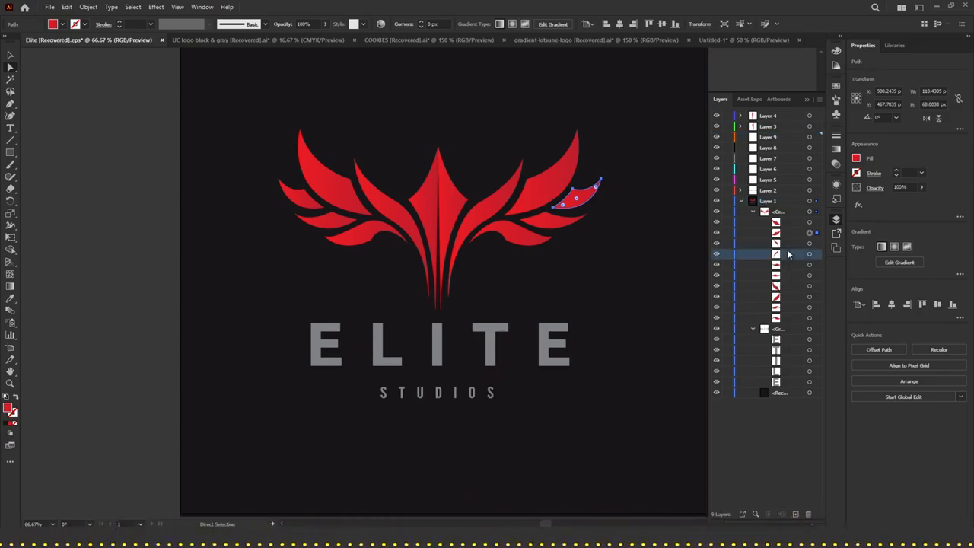
{"action": "left_click", "coordinate": [716, 245]}
{"action": "left_click", "coordinate": [717, 245]}
{"action": "left_click_drag", "start_coordinate": [790, 251], "coordinate": [768, 137]}
{"action": "left_click_drag", "start_coordinate": [789, 245], "coordinate": [774, 152]}
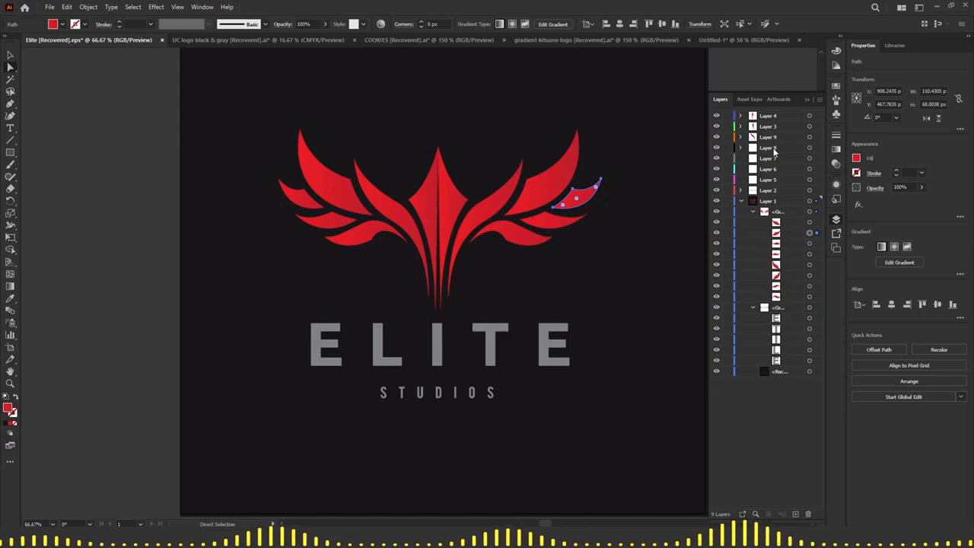
Toggle the visibility of Layers 8 and 9 to check which wing feather each one holds
{"action": "left_click", "coordinate": [716, 147]}
{"action": "left_click", "coordinate": [716, 147]}
{"action": "left_click", "coordinate": [716, 136]}
{"action": "left_click", "coordinate": [716, 136]}
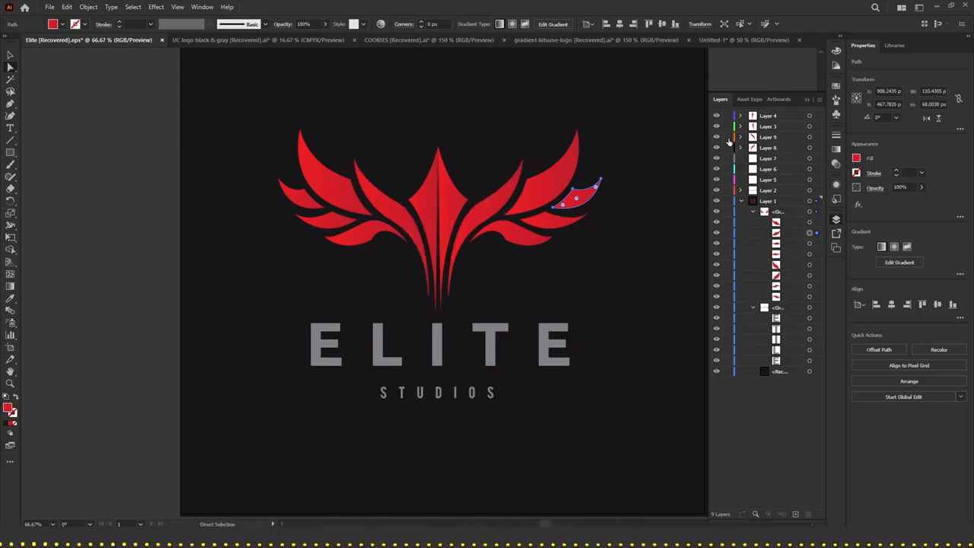
{"action": "left_click", "coordinate": [766, 138]}
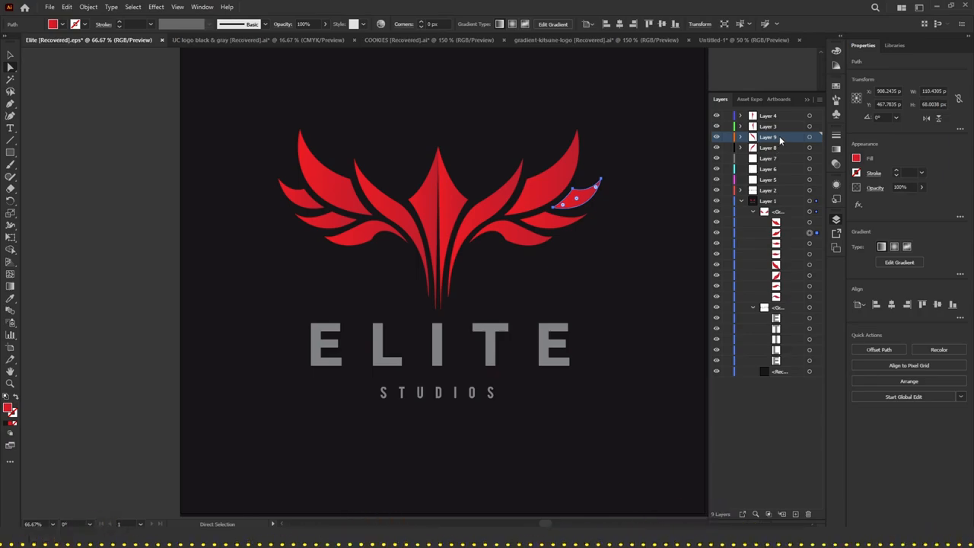
Move the large left wing feather to Layer 7, the large right one to Layer 6, and the lowest left feather to Layer 5
{"action": "left_click", "coordinate": [787, 224]}
{"action": "left_click", "coordinate": [809, 222]}
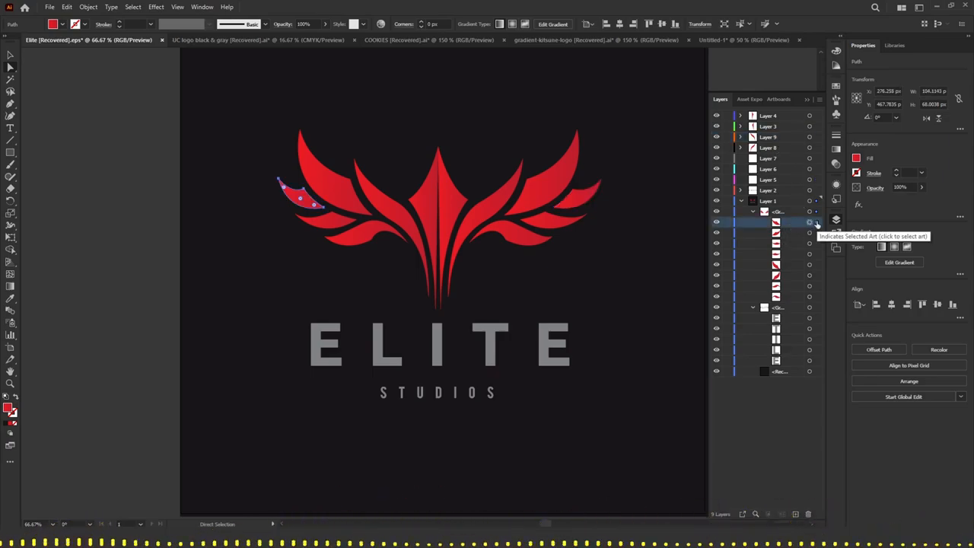
{"action": "left_click", "coordinate": [347, 190]}
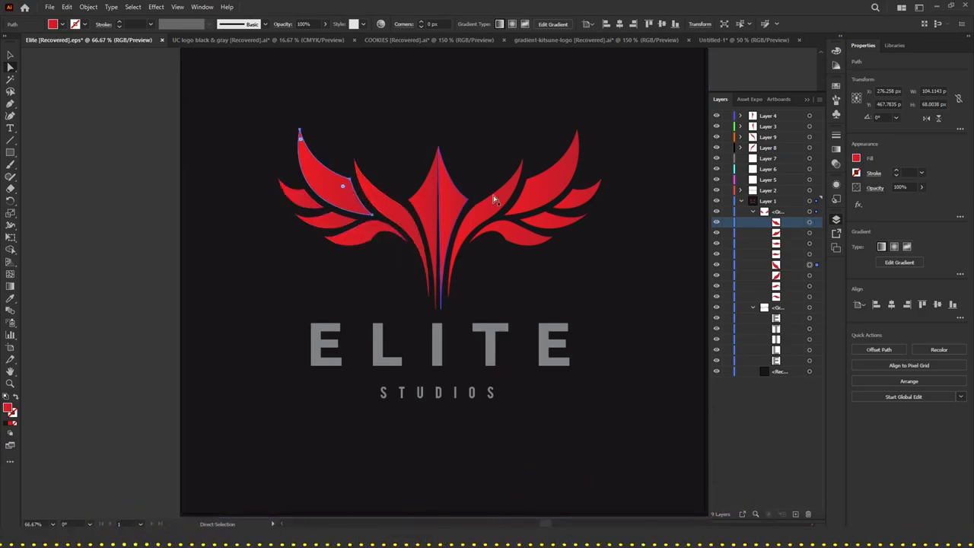
{"action": "left_click", "coordinate": [553, 190]}
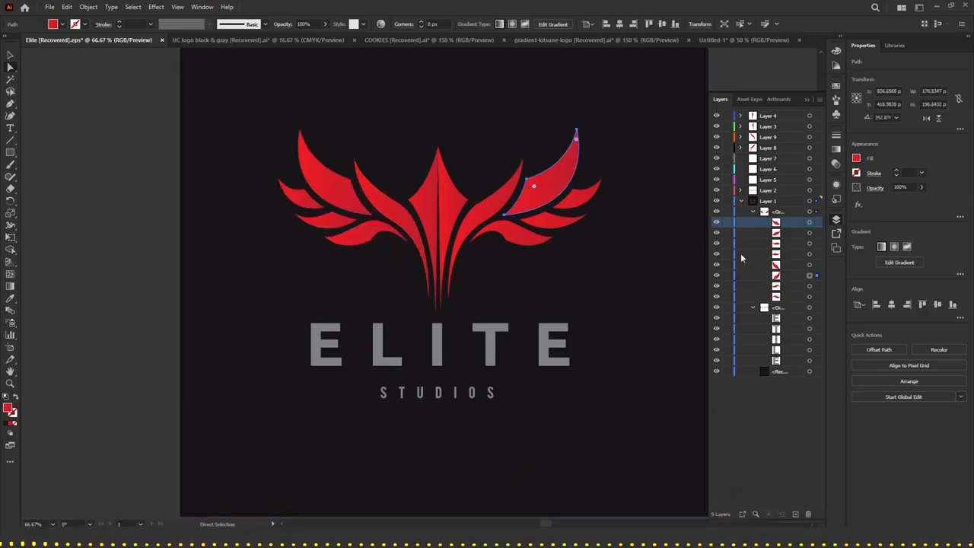
{"action": "left_click_drag", "start_coordinate": [790, 266], "coordinate": [778, 159]}
{"action": "left_click_drag", "start_coordinate": [785, 199], "coordinate": [778, 169]}
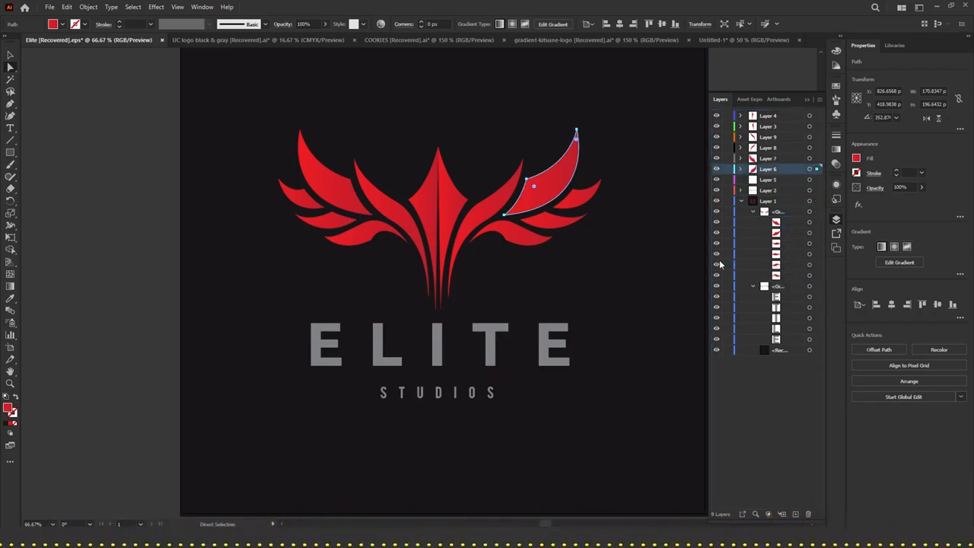
{"action": "left_click_drag", "start_coordinate": [784, 266], "coordinate": [777, 172]}
Add four new layers and move Layers 6 and 5 above them, directly below Layer 7
{"action": "left_click", "coordinate": [795, 513]}
{"action": "left_click", "coordinate": [795, 513]}
{"action": "left_click", "coordinate": [795, 513]}
{"action": "left_click", "coordinate": [795, 514]}
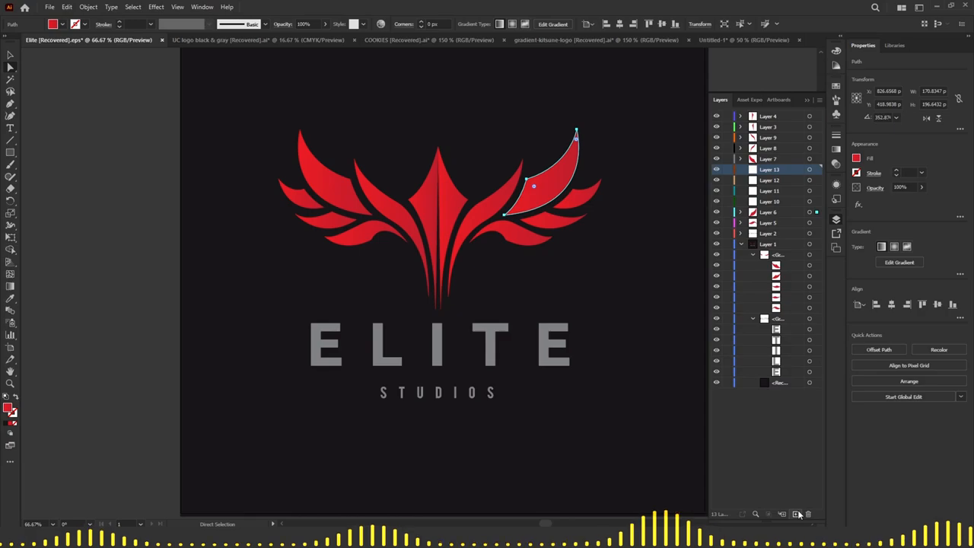
{"action": "left_click", "coordinate": [769, 215]}
{"action": "left_click", "coordinate": [769, 222], "text": "shift"}
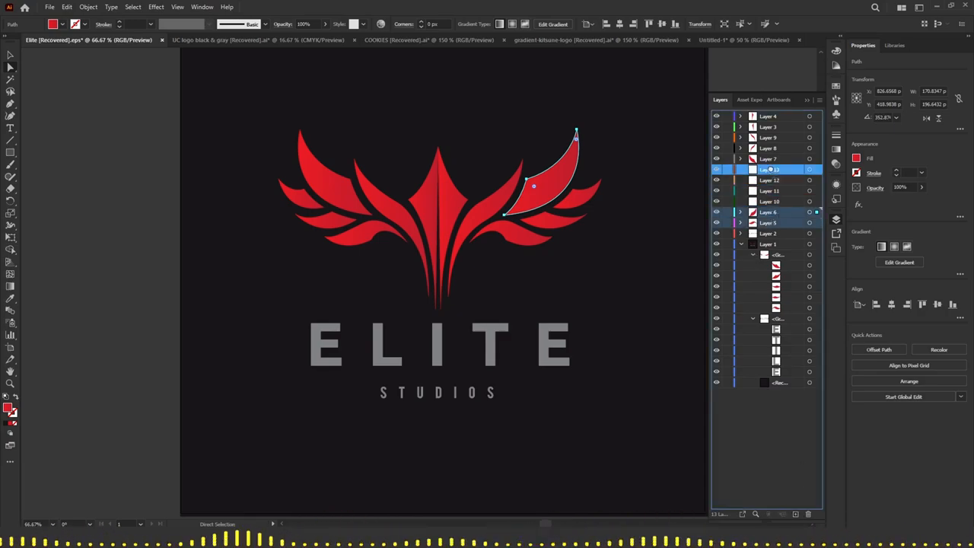
{"action": "left_click_drag", "start_coordinate": [773, 167], "coordinate": [772, 165]}
{"action": "left_click", "coordinate": [771, 192]}
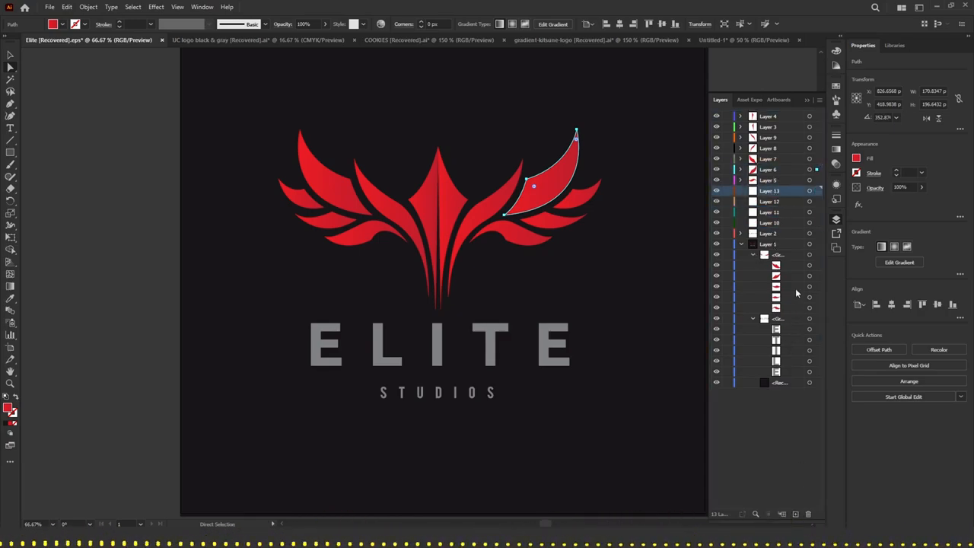
Move the right wing's lowest curved feather to Layer 13, and check Layers 13 and 5 by toggling their visibility
{"action": "left_click_drag", "start_coordinate": [788, 266], "coordinate": [789, 310]}
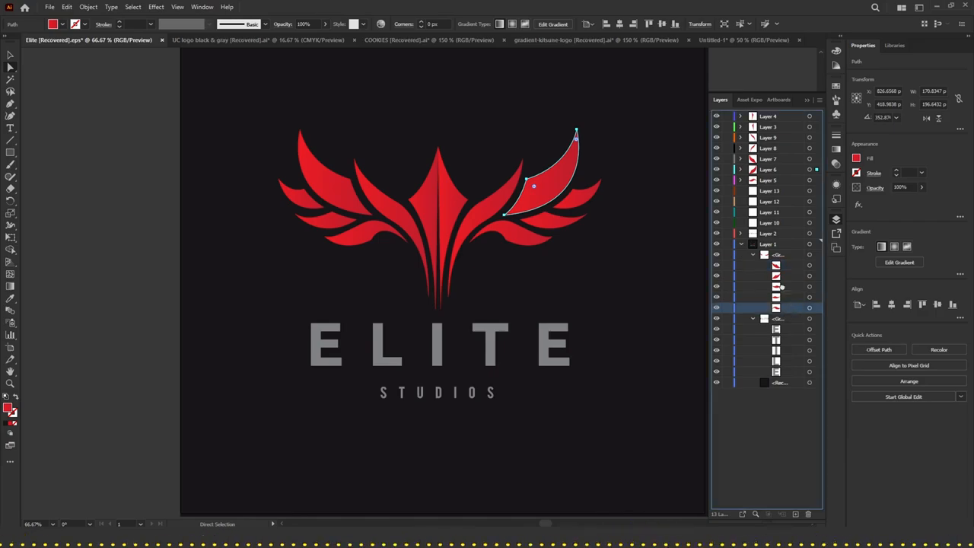
{"action": "left_click", "coordinate": [774, 191]}
{"action": "left_click_drag", "start_coordinate": [774, 191], "coordinate": [775, 191]}
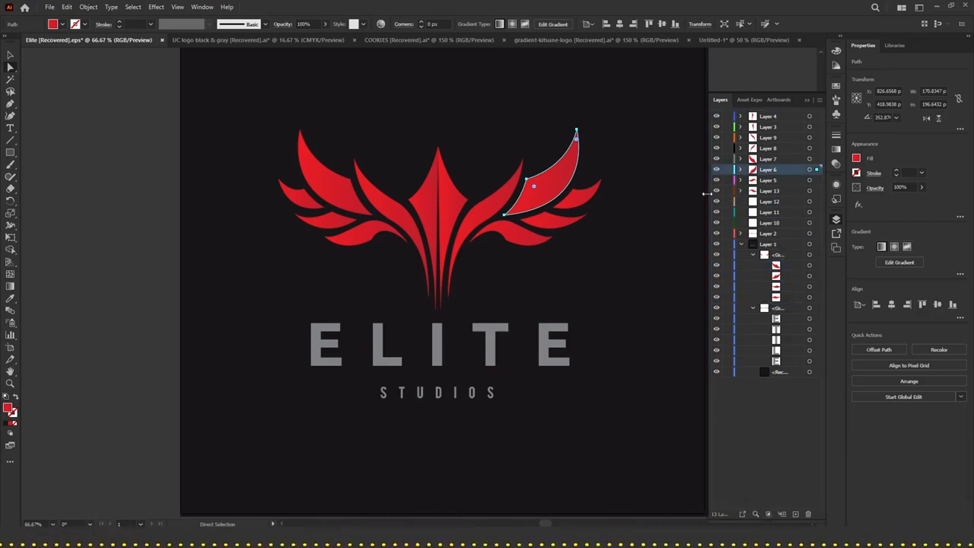
{"action": "left_click", "coordinate": [717, 192]}
{"action": "left_click", "coordinate": [717, 192]}
{"action": "left_click", "coordinate": [717, 181]}
{"action": "left_click", "coordinate": [718, 181]}
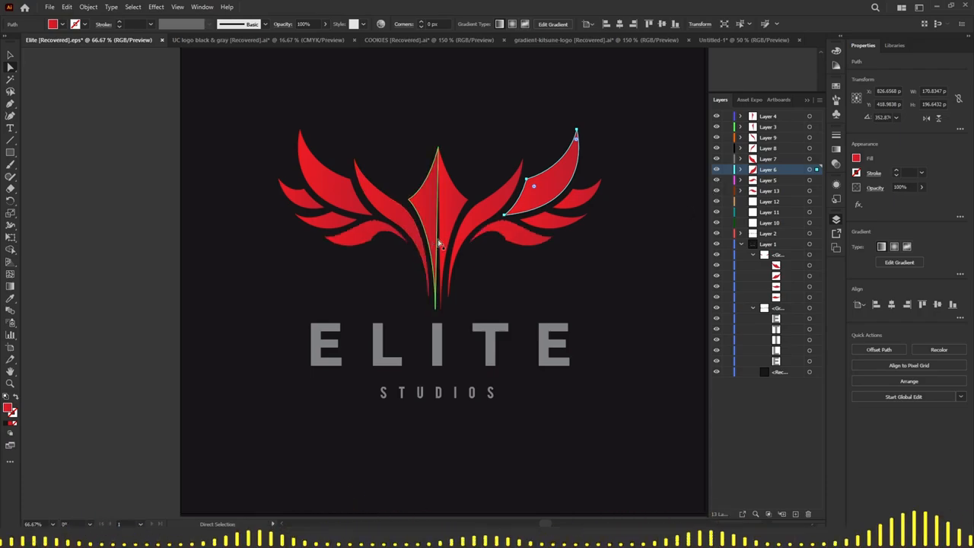
{"action": "left_click", "coordinate": [516, 235]}
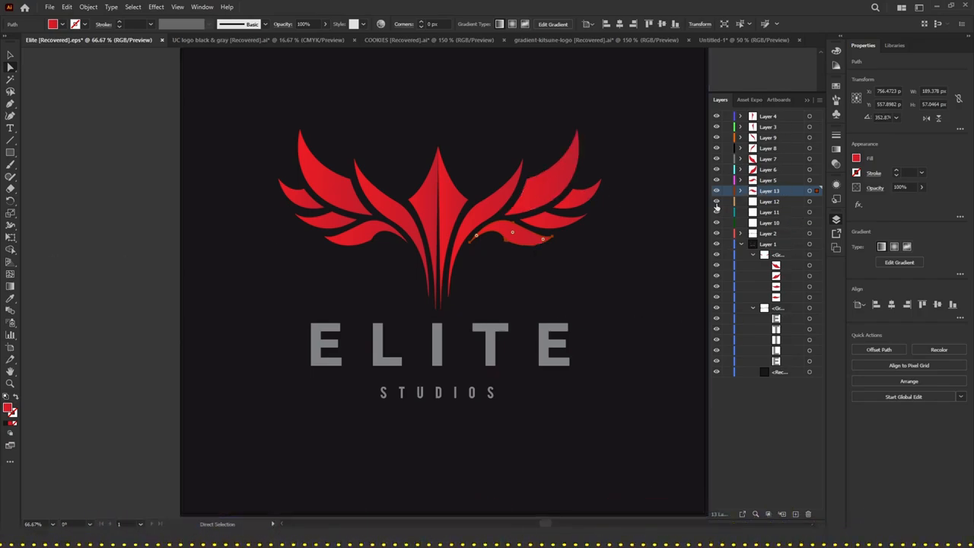
Move the two small outer feathers to Layers 12 and 11, and the two remaining feathers to a new layer below Layer 11 and Layer 10
{"action": "left_click_drag", "start_coordinate": [795, 266], "coordinate": [771, 202]}
{"action": "left_click_drag", "start_coordinate": [791, 272], "coordinate": [776, 212]}
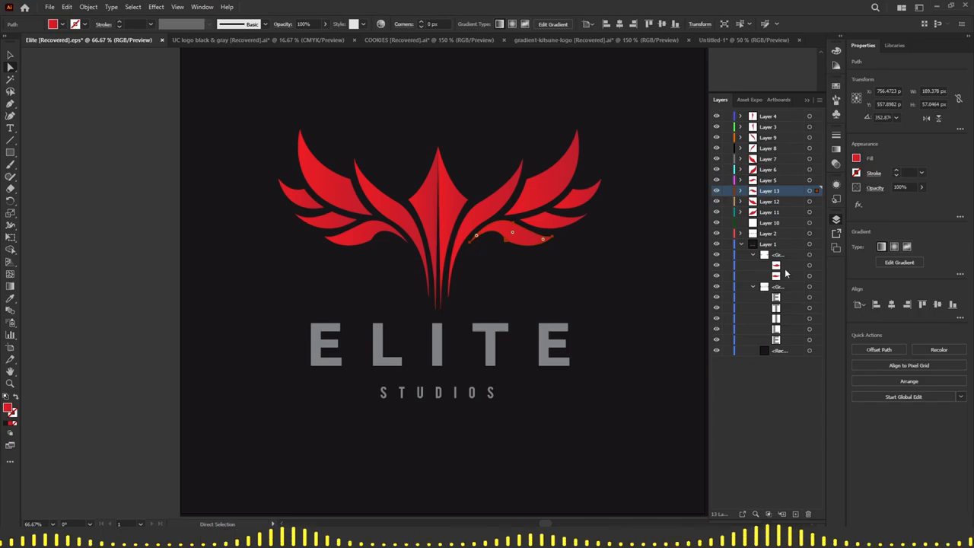
{"action": "left_click", "coordinate": [796, 514]}
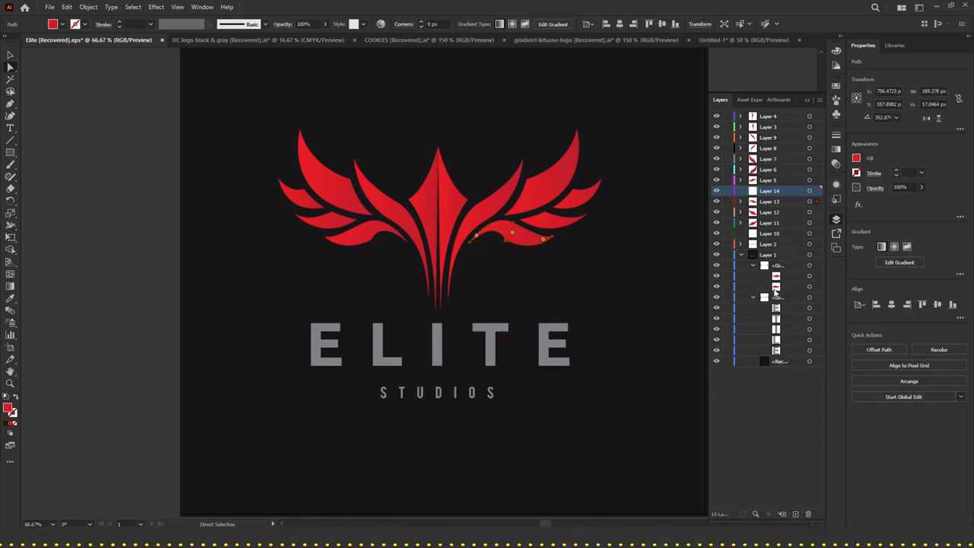
{"action": "left_click_drag", "start_coordinate": [763, 192], "coordinate": [770, 226]}
{"action": "left_click_drag", "start_coordinate": [783, 283], "coordinate": [771, 234]}
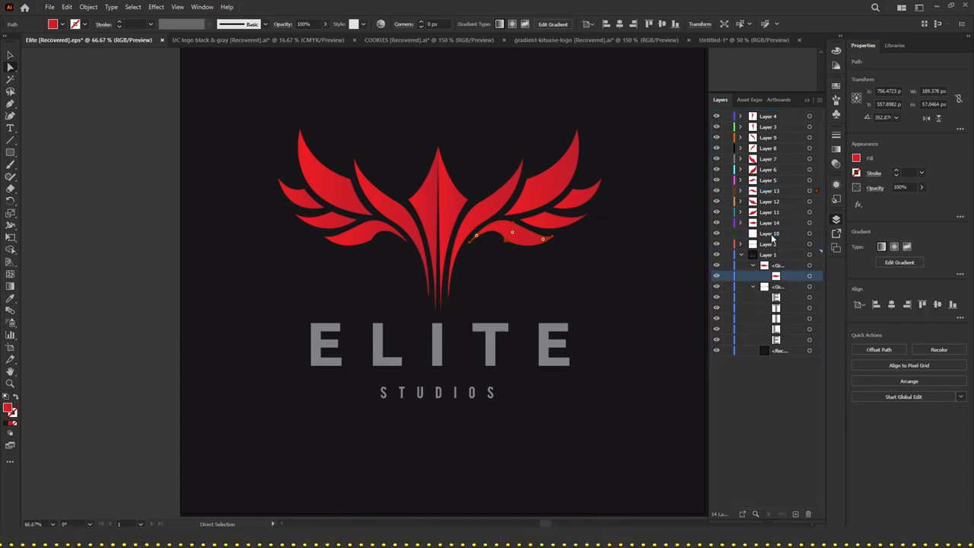
{"action": "left_click", "coordinate": [741, 256]}
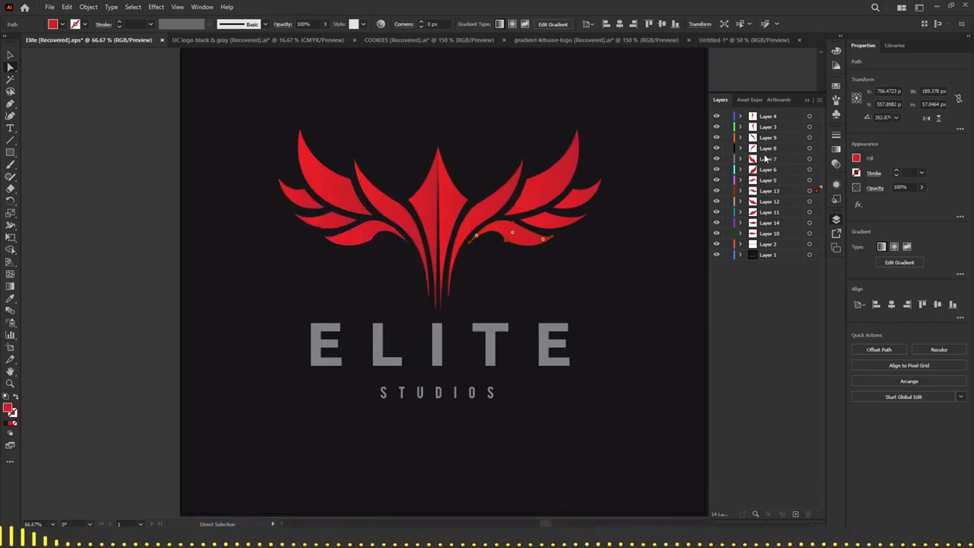
Hide Layers 4, 3, 9, 8 and 7 in sequence and show them again to check the separated emblem parts
{"action": "mouse_move", "coordinate": [715, 148]}
{"action": "left_mouse_down"}
{"action": "mouse_move", "coordinate": [716, 247]}
{"action": "mouse_move", "coordinate": [716, 154]}
{"action": "left_mouse_up"}
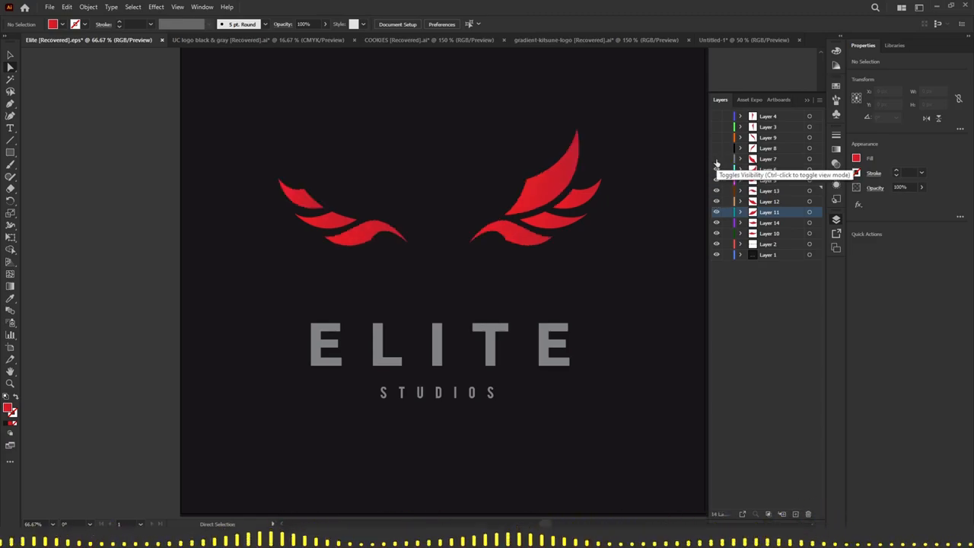
{"action": "left_click_drag", "start_coordinate": [715, 152], "coordinate": [715, 116]}
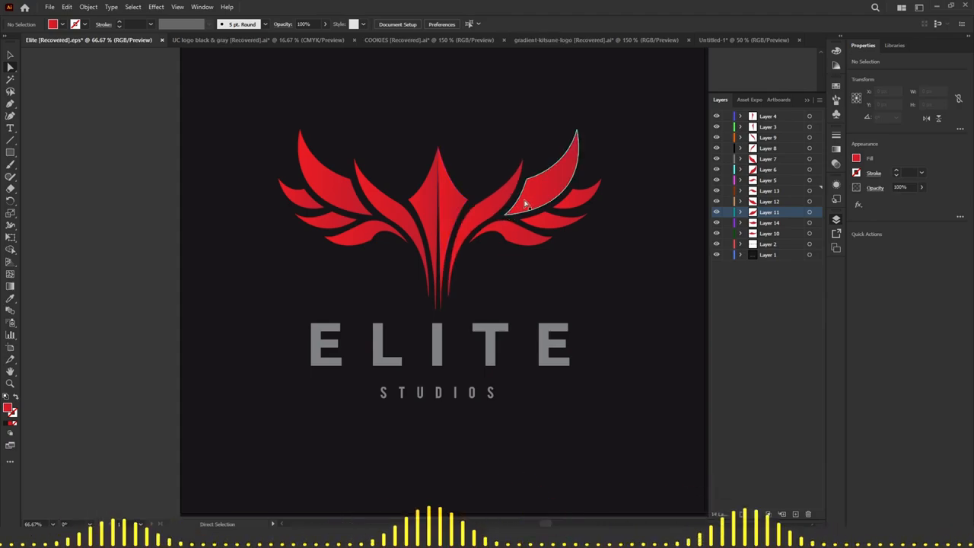
{"action": "left_click", "coordinate": [490, 220]}
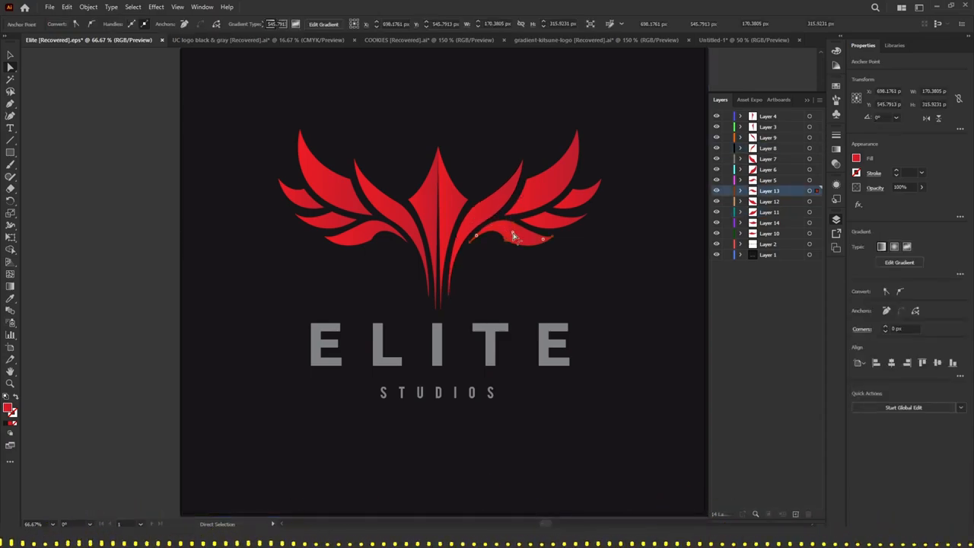
Highlight the range from Layer 4 to Layer 10 to review the emblem's layers, and clear the highlight
{"action": "left_click", "coordinate": [774, 117]}
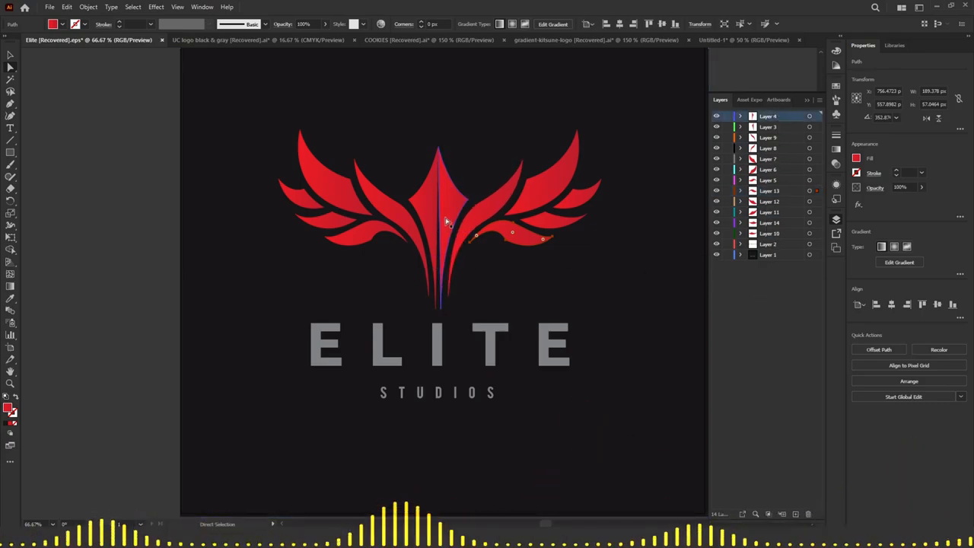
{"action": "left_click", "coordinate": [782, 233], "text": "shift"}
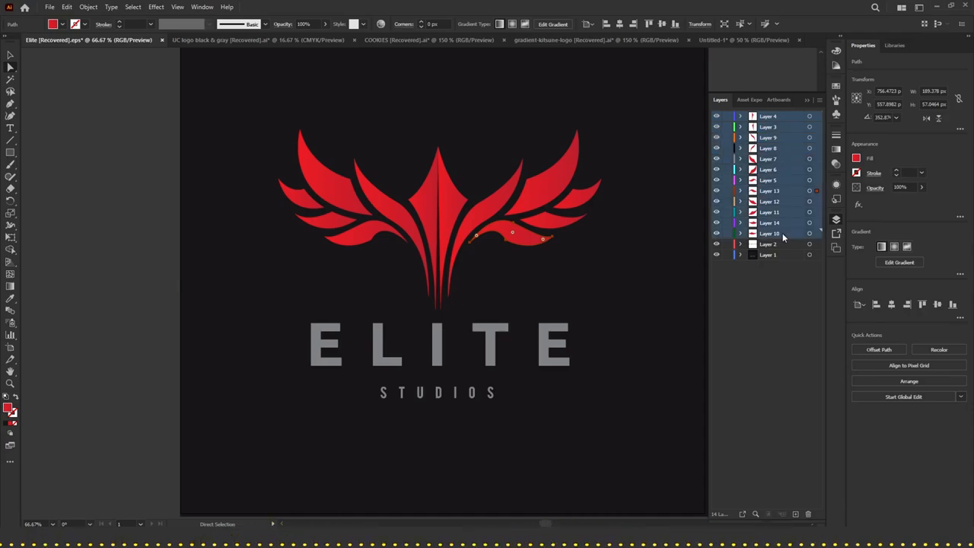
{"action": "left_click", "coordinate": [782, 310]}
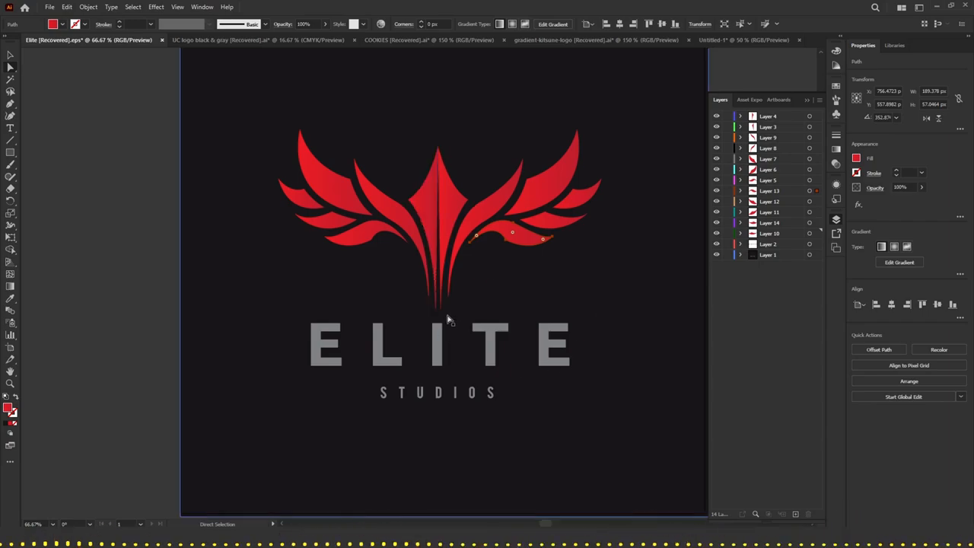
{"action": "left_click", "coordinate": [776, 117]}
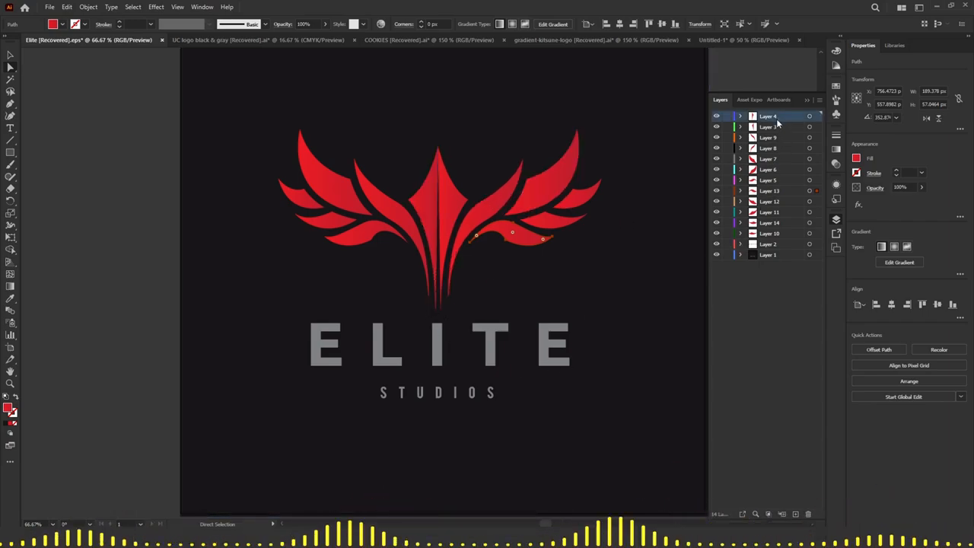
{"action": "left_click", "coordinate": [776, 236], "text": "shift"}
{"action": "left_click", "coordinate": [775, 274]}
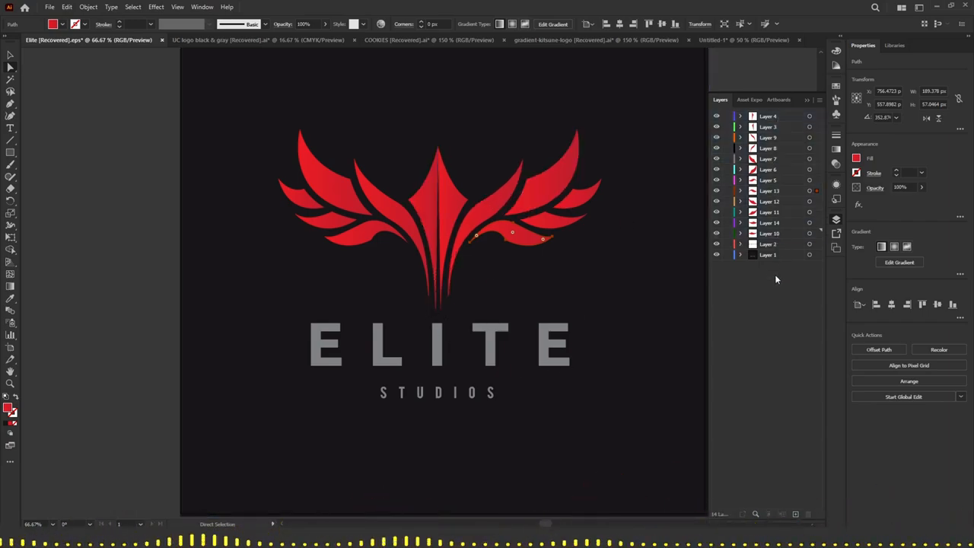
Toggle the visibility of Layer 2 and Layer 1 to examine which artwork each contains
{"action": "left_click", "coordinate": [716, 245]}
{"action": "left_click", "coordinate": [716, 244]}
{"action": "left_click", "coordinate": [716, 244]}
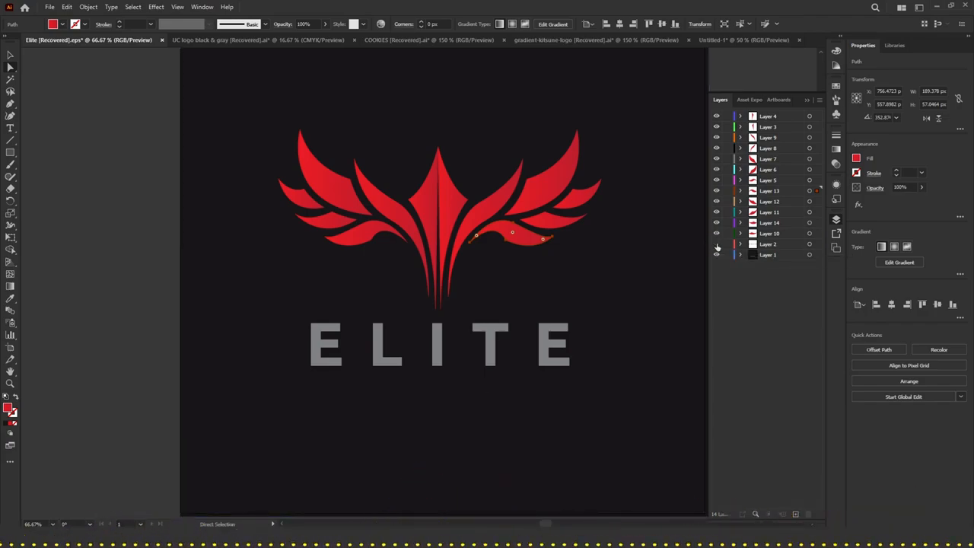
{"action": "left_click", "coordinate": [716, 245]}
{"action": "left_click", "coordinate": [716, 255]}
{"action": "left_click", "coordinate": [716, 254]}
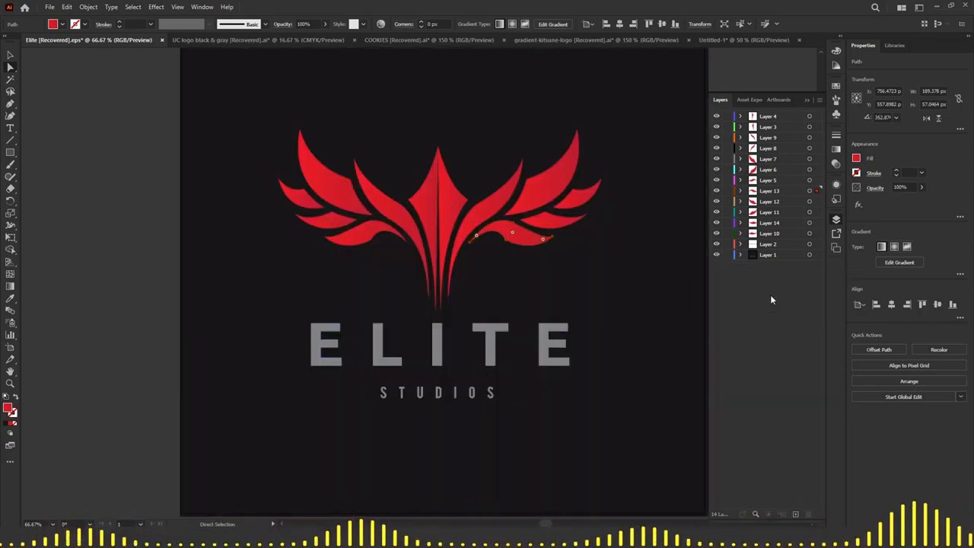
Add a new layer directly above Layer 1, and expand Layer 1 to reach the ELITE letter group
{"action": "left_click", "coordinate": [776, 255]}
{"action": "left_click", "coordinate": [795, 516]}
{"action": "left_click", "coordinate": [740, 265]}
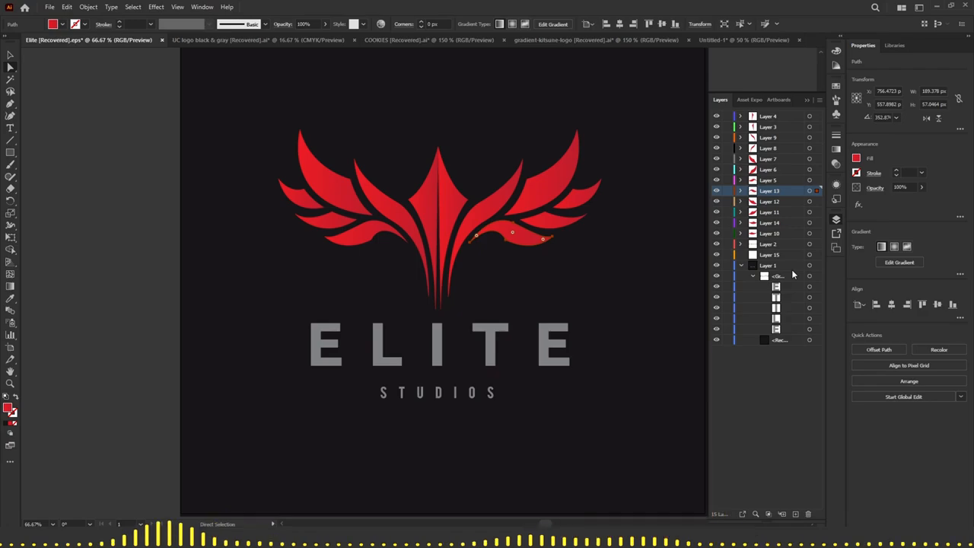
{"action": "left_click", "coordinate": [742, 276]}
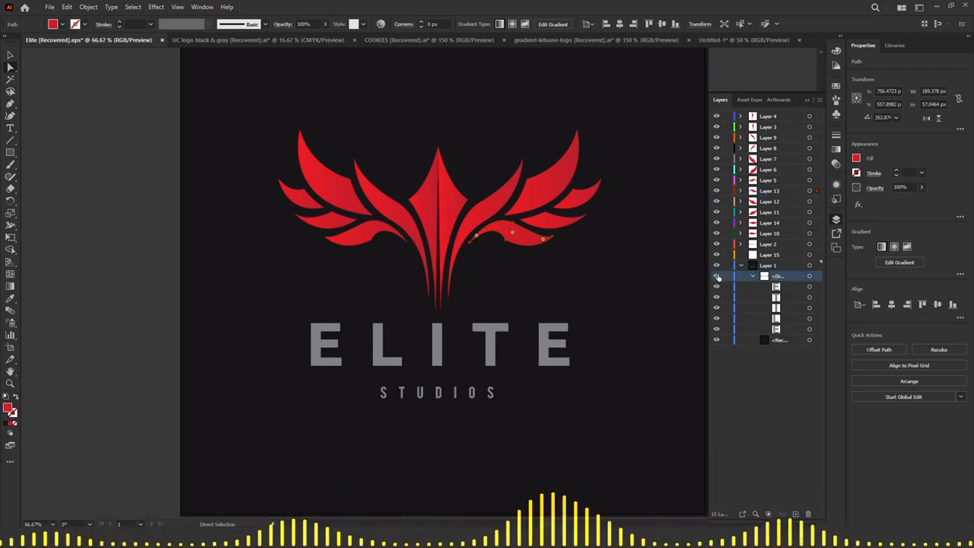
Toggle the visibility of the group inside Layer 1 to check that it holds the ELITE lettering
{"action": "left_click", "coordinate": [716, 276]}
{"action": "left_click", "coordinate": [717, 276]}
{"action": "left_click", "coordinate": [717, 276]}
{"action": "left_click", "coordinate": [717, 276]}
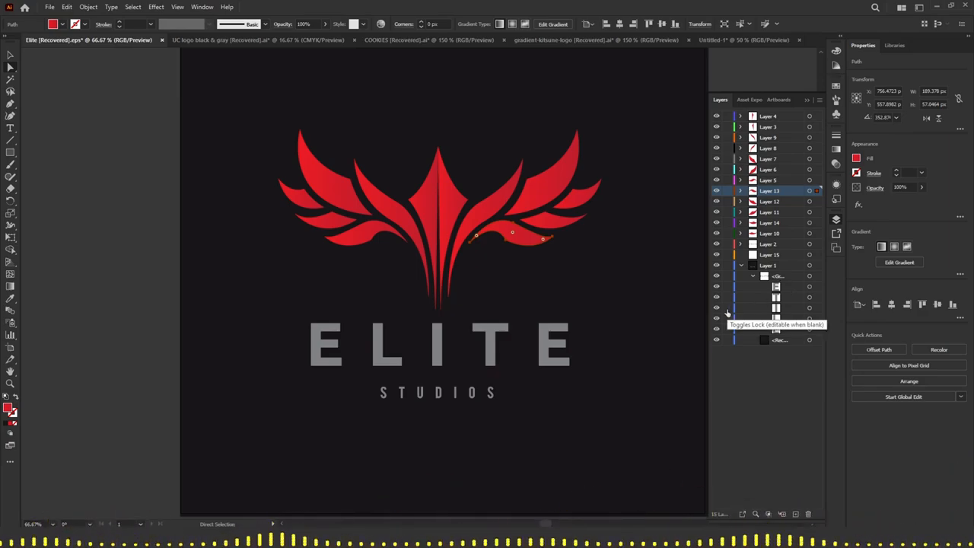
Select the first E, I and L of ELITE individually to identify their paths in Layer 1
{"action": "left_click", "coordinate": [322, 346]}
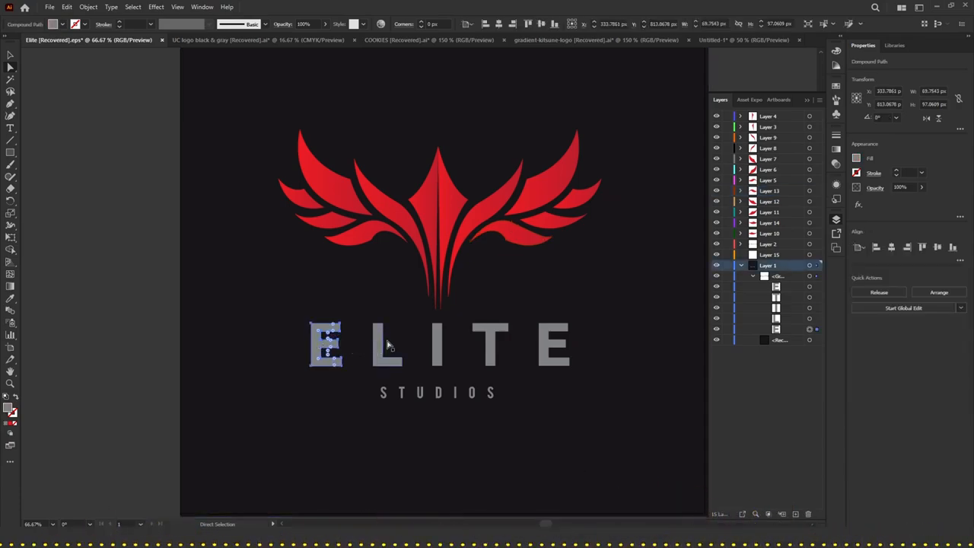
{"action": "left_click", "coordinate": [438, 348]}
{"action": "left_click", "coordinate": [377, 349]}
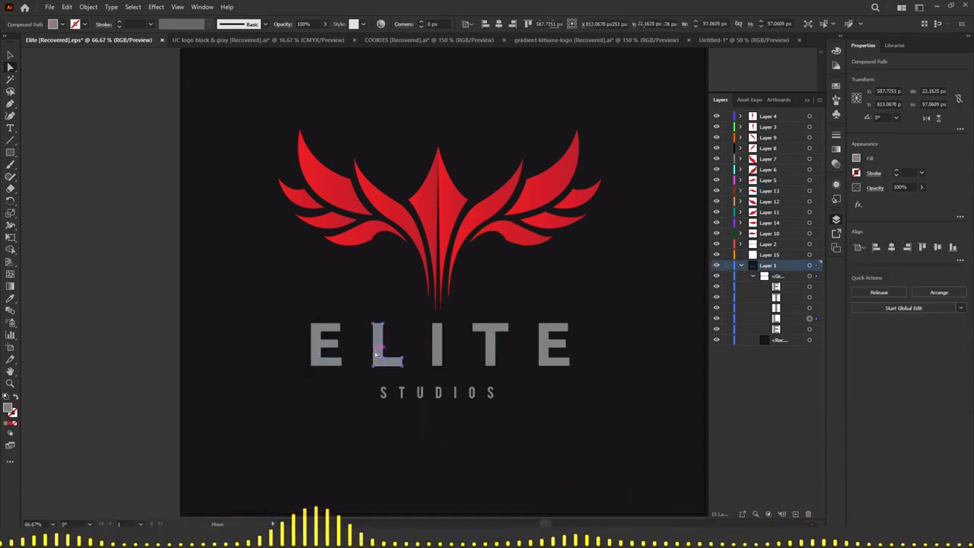
{"action": "left_click", "coordinate": [320, 350]}
{"action": "left_click", "coordinate": [796, 289]}
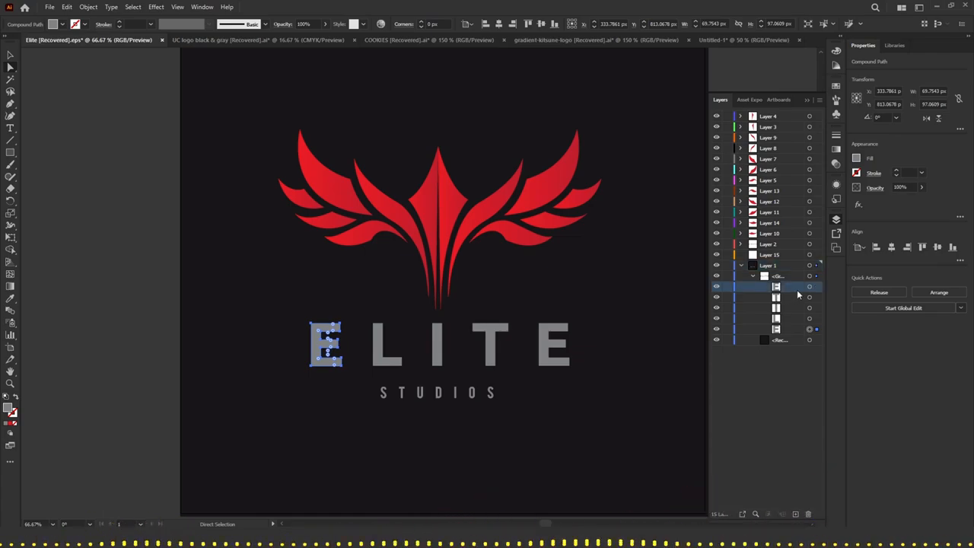
Toggle the visibility of each ELITE letter path in turn to match it to its letter
{"action": "left_click", "coordinate": [717, 288]}
{"action": "left_click", "coordinate": [717, 288]}
{"action": "left_click", "coordinate": [716, 298]}
{"action": "left_click", "coordinate": [716, 298]}
{"action": "left_click", "coordinate": [715, 308]}
{"action": "left_click", "coordinate": [715, 307]}
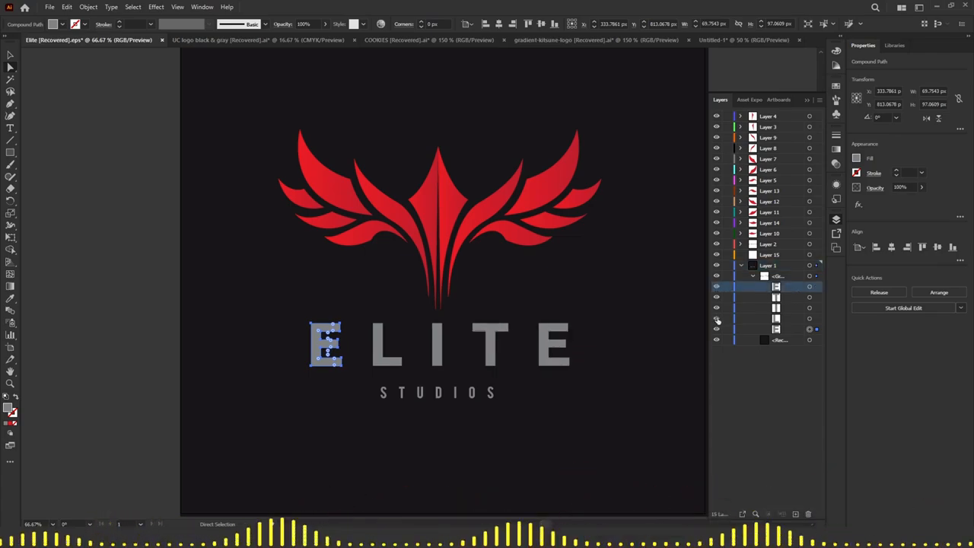
{"action": "left_click", "coordinate": [715, 318]}
{"action": "left_click", "coordinate": [716, 329]}
{"action": "left_click", "coordinate": [715, 329]}
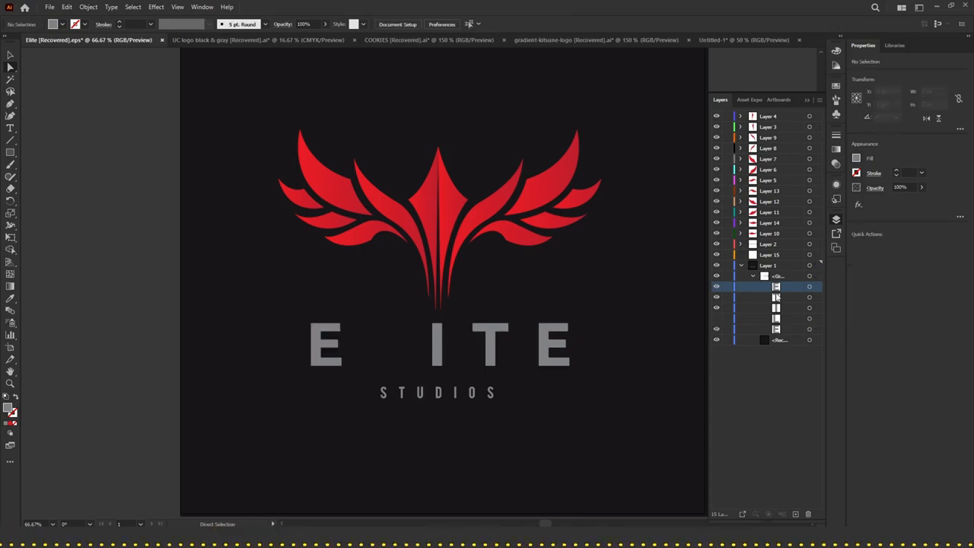
Show the hidden L of ELITE again, and move the ELITE letter group from Layer 1 into Layer 15
{"action": "left_click", "coordinate": [715, 318]}
{"action": "left_click_drag", "start_coordinate": [773, 277], "coordinate": [769, 255]}
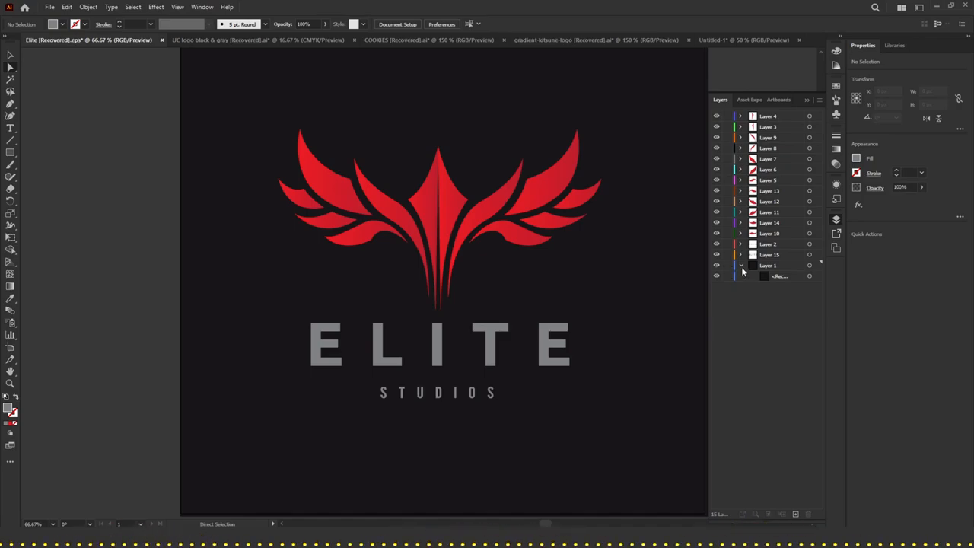
{"action": "left_click", "coordinate": [742, 265]}
Toggle the visibility of the background, ELITE, STUDIOS and emblem layers in turn to check that each holds the right artwork
{"action": "left_click", "coordinate": [716, 265]}
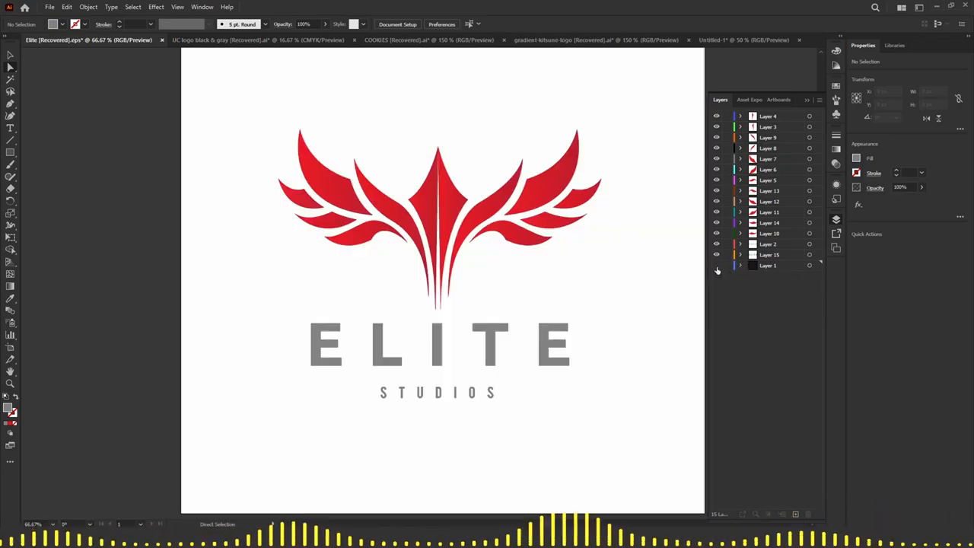
{"action": "left_click", "coordinate": [716, 266]}
{"action": "left_click", "coordinate": [716, 267]}
{"action": "left_click", "coordinate": [716, 265]}
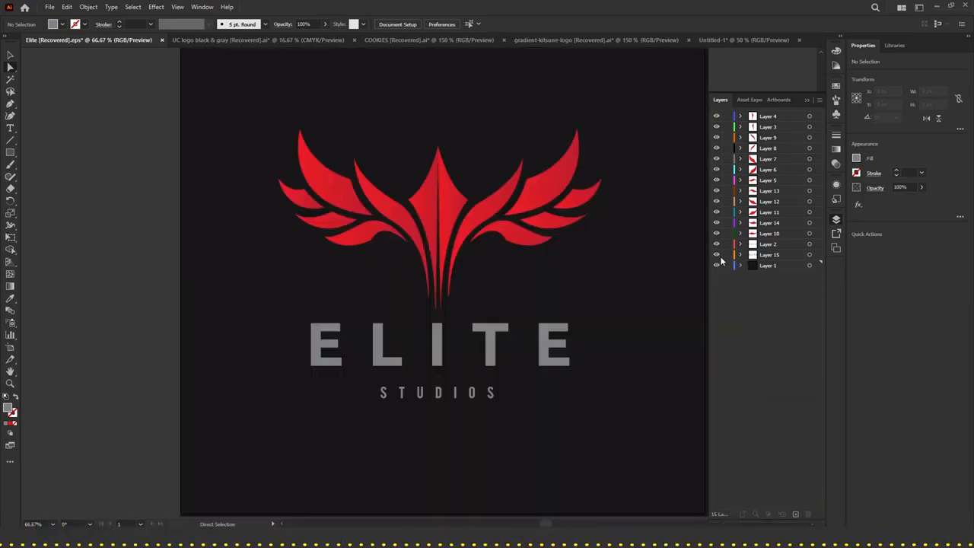
{"action": "left_click", "coordinate": [716, 255]}
{"action": "left_click", "coordinate": [716, 255]}
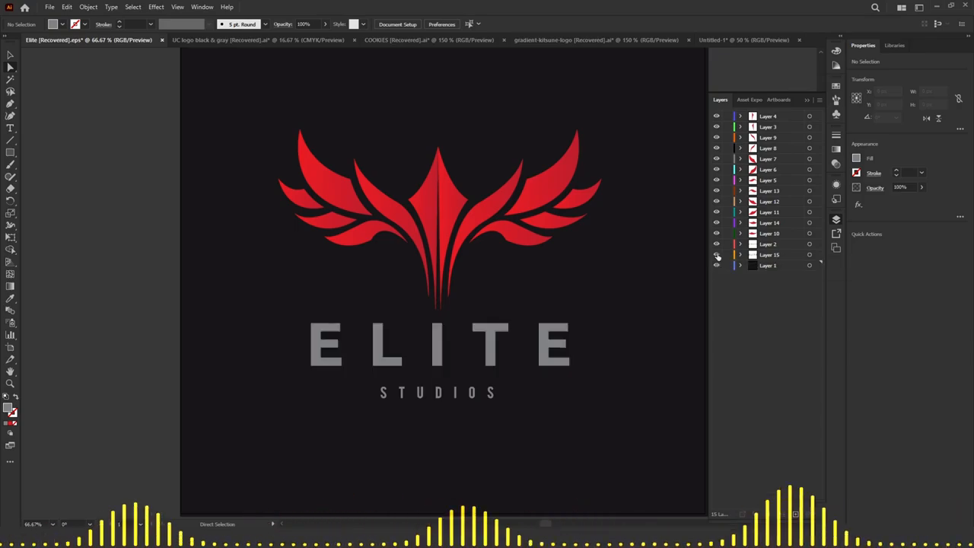
{"action": "left_click", "coordinate": [716, 244]}
{"action": "left_click", "coordinate": [716, 245]}
{"action": "mouse_move", "coordinate": [716, 233]}
{"action": "left_mouse_down"}
{"action": "mouse_move", "coordinate": [717, 118]}
{"action": "mouse_move", "coordinate": [715, 233]}
{"action": "left_mouse_up"}
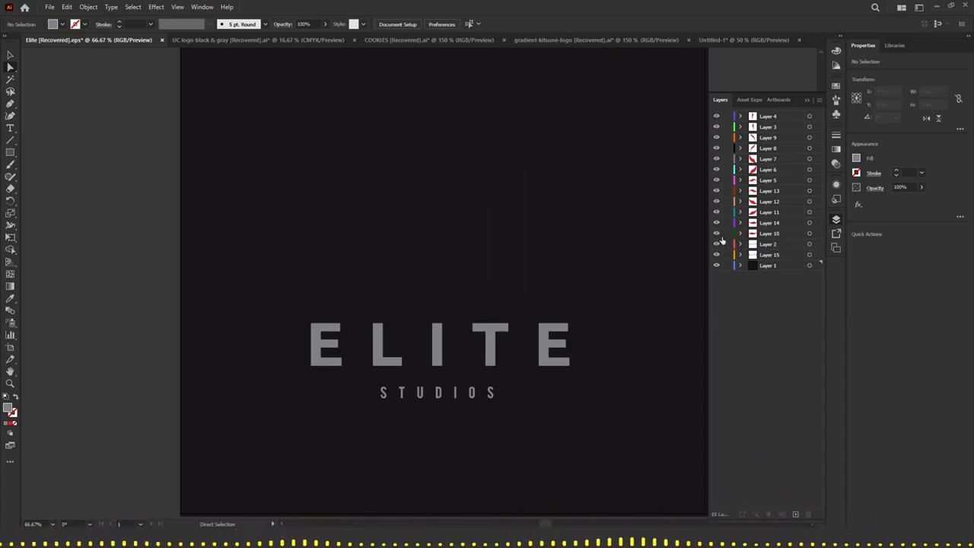
Add four new layers directly above Layer 15 for the separate ELITE letters
{"action": "left_click", "coordinate": [772, 255]}
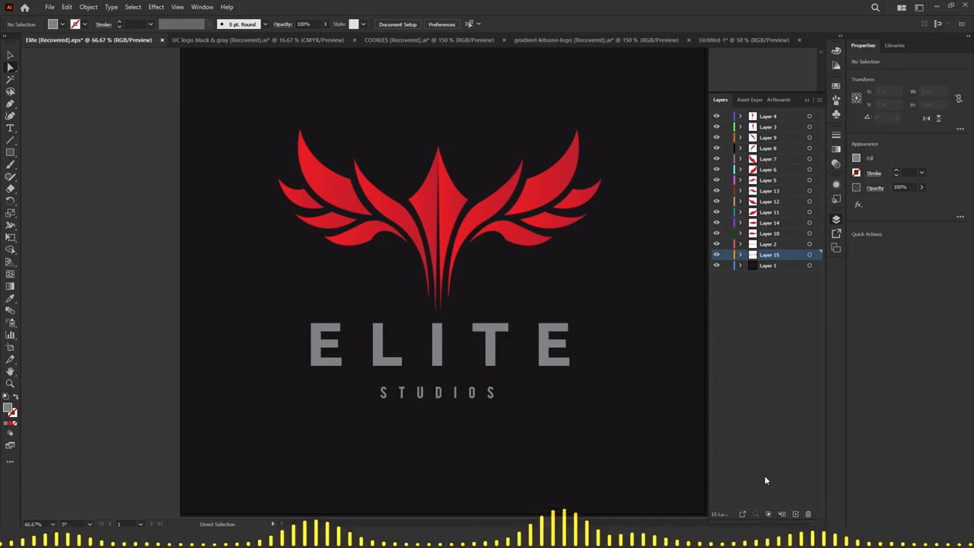
{"action": "left_click", "coordinate": [795, 513]}
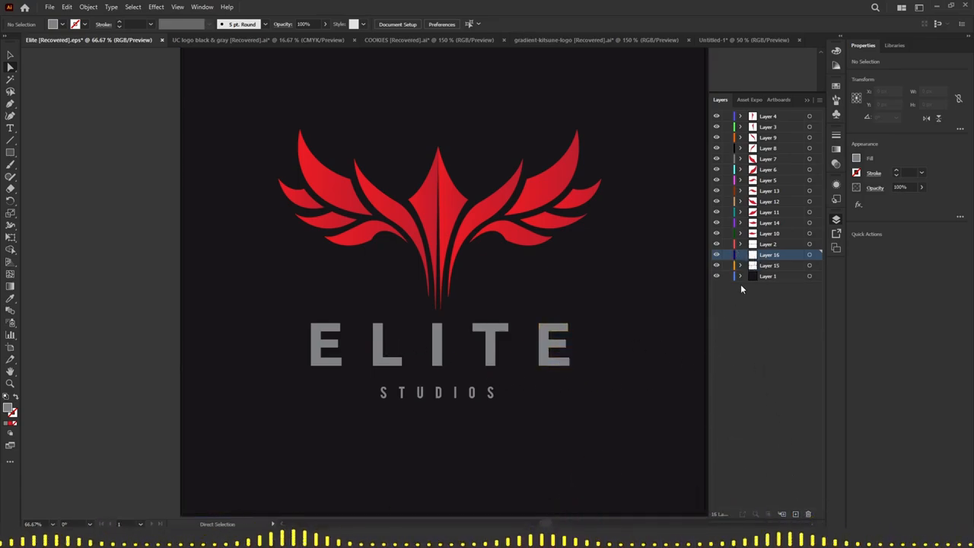
{"action": "left_click", "coordinate": [795, 513]}
{"action": "left_click", "coordinate": [795, 513]}
{"action": "left_click", "coordinate": [795, 514]}
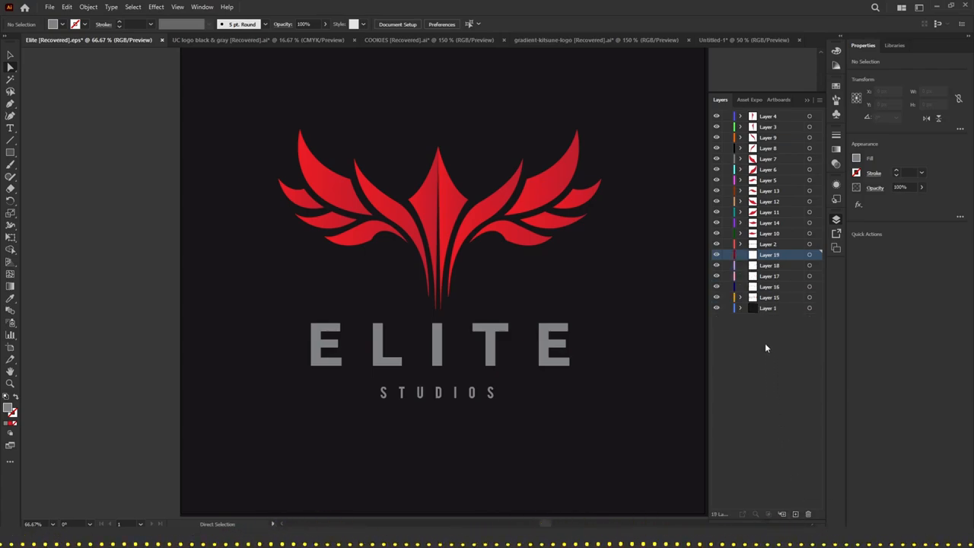
Expand Layer 15, try moving the last E of ELITE into Layer 19, and undo back past the creation of Layer 19
{"action": "left_click", "coordinate": [739, 297]}
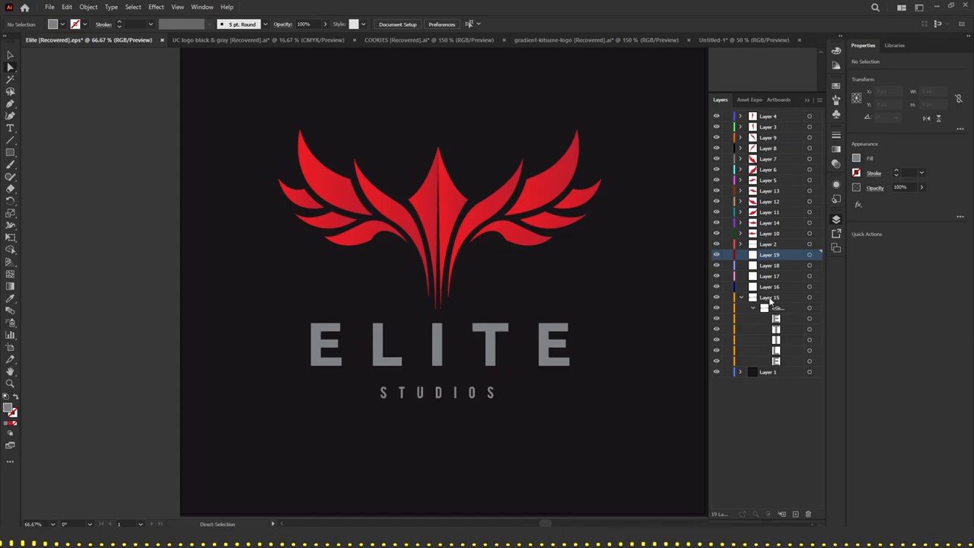
{"action": "left_click_drag", "start_coordinate": [781, 319], "coordinate": [778, 256]}
{"action": "mouse_move", "coordinate": [786, 323]}
{"action": "left_mouse_down"}
{"action": "mouse_move", "coordinate": [777, 294]}
{"action": "mouse_move", "coordinate": [779, 328]}
{"action": "mouse_move", "coordinate": [791, 332]}
{"action": "left_mouse_up"}
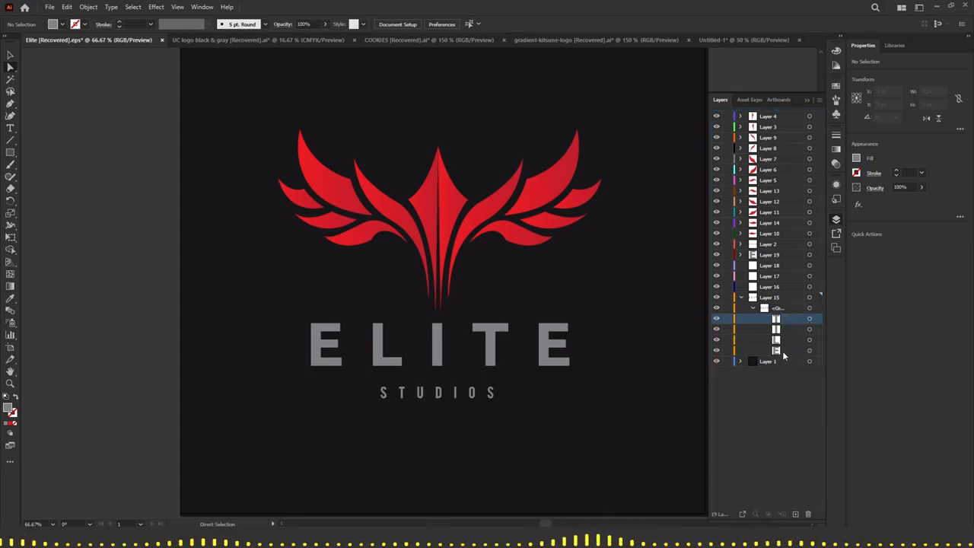
{"action": "left_click", "coordinate": [818, 255]}
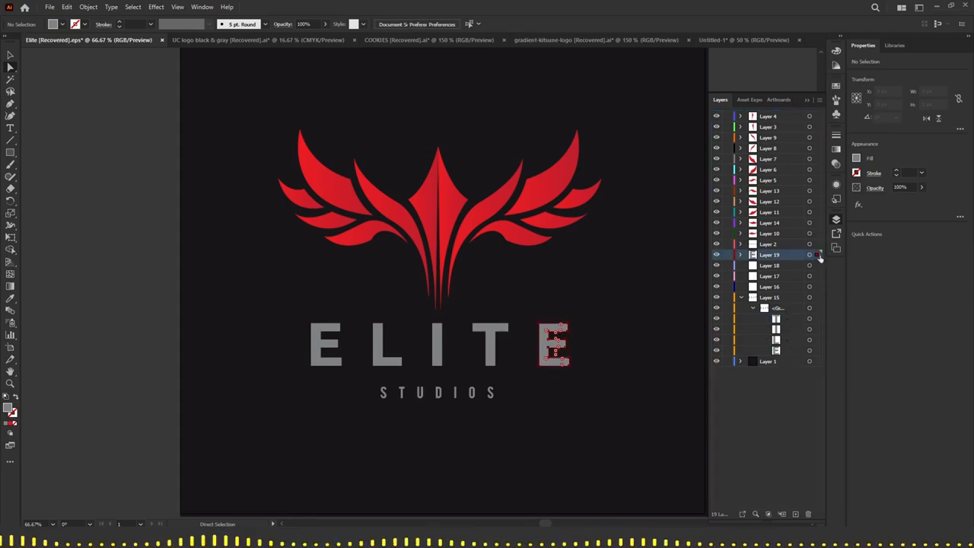
{"action": "mouse_move", "coordinate": [776, 260]}
{"action": "left_mouse_down"}
{"action": "mouse_move", "coordinate": [768, 287]}
{"action": "mouse_move", "coordinate": [776, 258]}
{"action": "left_mouse_up"}
{"action": "key", "text": "ctrl+z"}
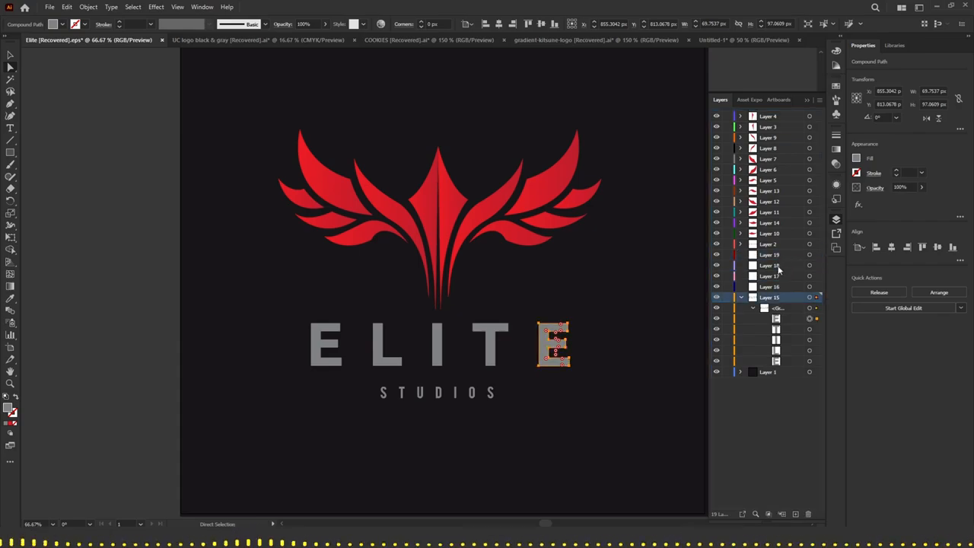
{"action": "key", "text": "ctrl+z"}
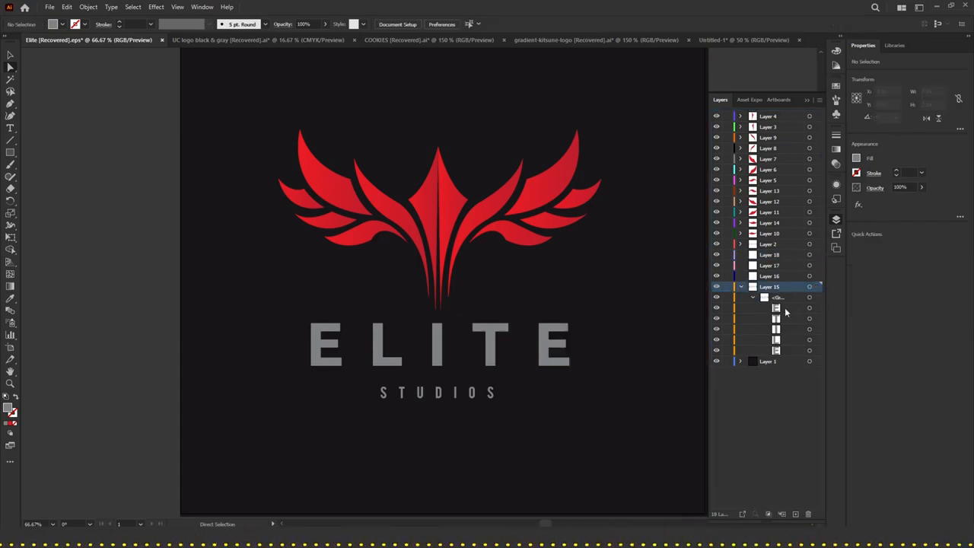
Hide the last E of ELITE, and move the first E into Layer 18, L into Layer 17 and I into Layer 16
{"action": "left_click", "coordinate": [785, 309]}
{"action": "left_click", "coordinate": [716, 308]}
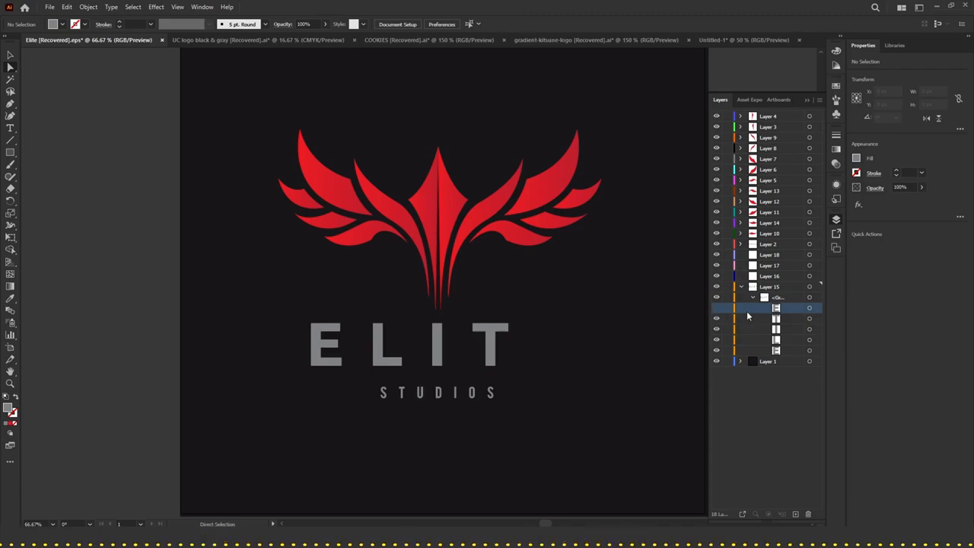
{"action": "left_click_drag", "start_coordinate": [784, 351], "coordinate": [775, 266]}
{"action": "left_click_drag", "start_coordinate": [782, 335], "coordinate": [779, 275]}
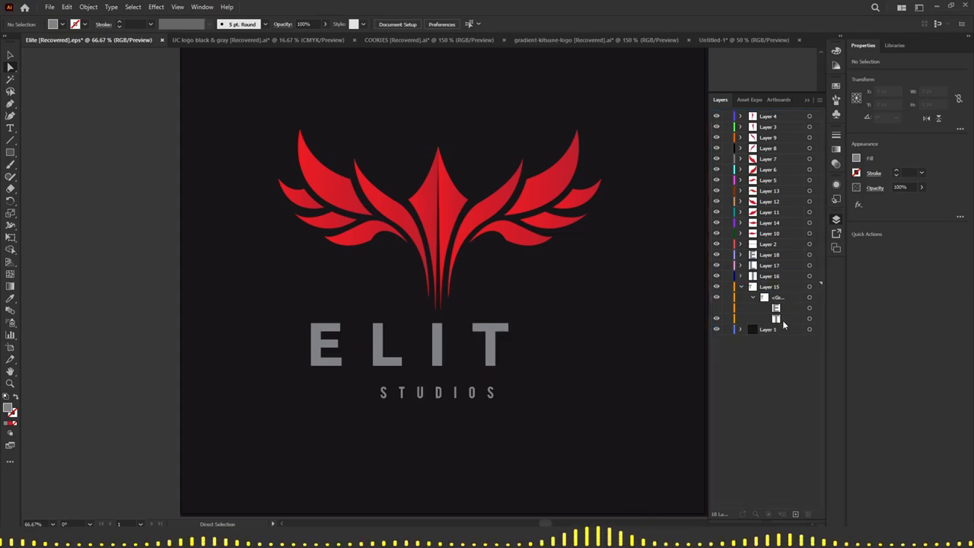
Add a new layer above Layer 15 and move the T of ELITE into it
{"action": "left_click", "coordinate": [769, 288]}
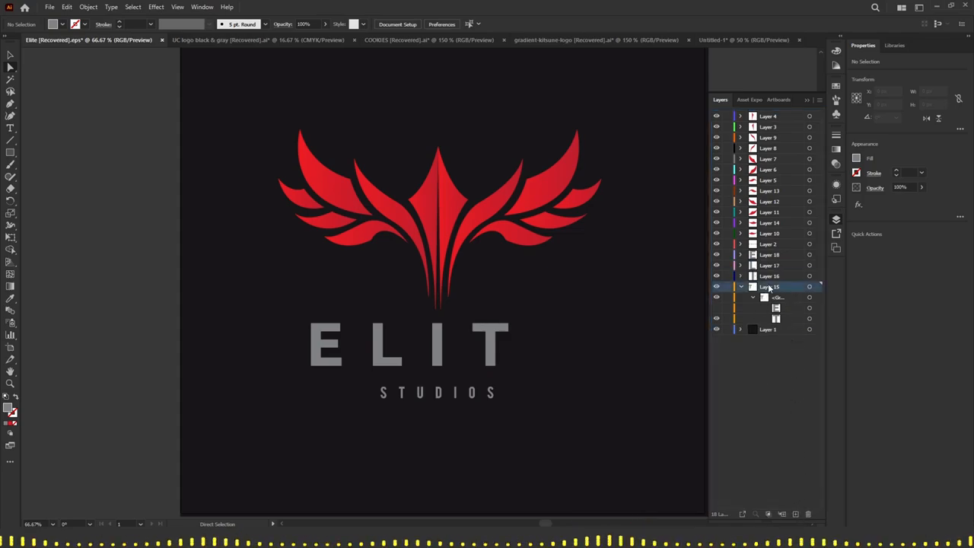
{"action": "left_click", "coordinate": [795, 515]}
{"action": "left_click_drag", "start_coordinate": [779, 333], "coordinate": [755, 291]}
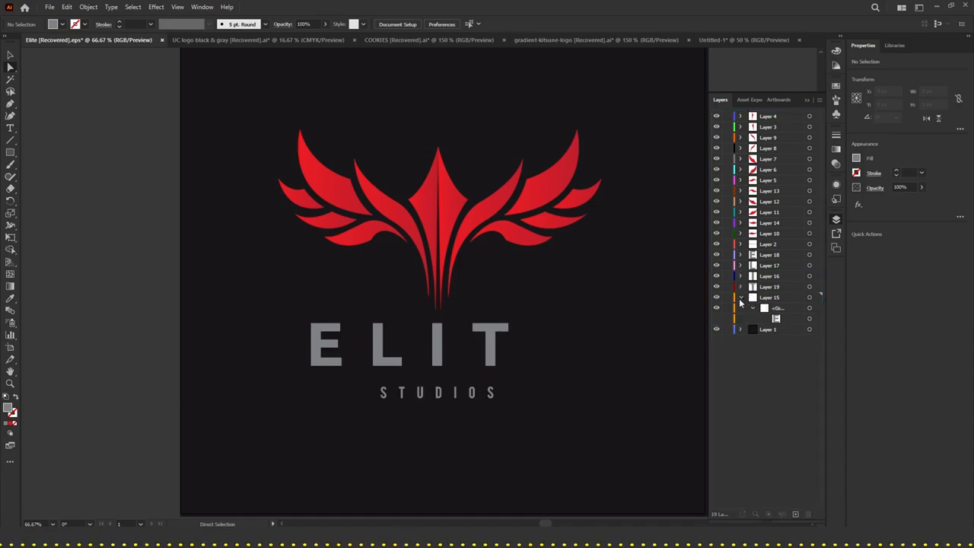
Place the last E of ELITE in its own new layer above Layer 15, and make its path visible again
{"action": "left_click", "coordinate": [739, 298]}
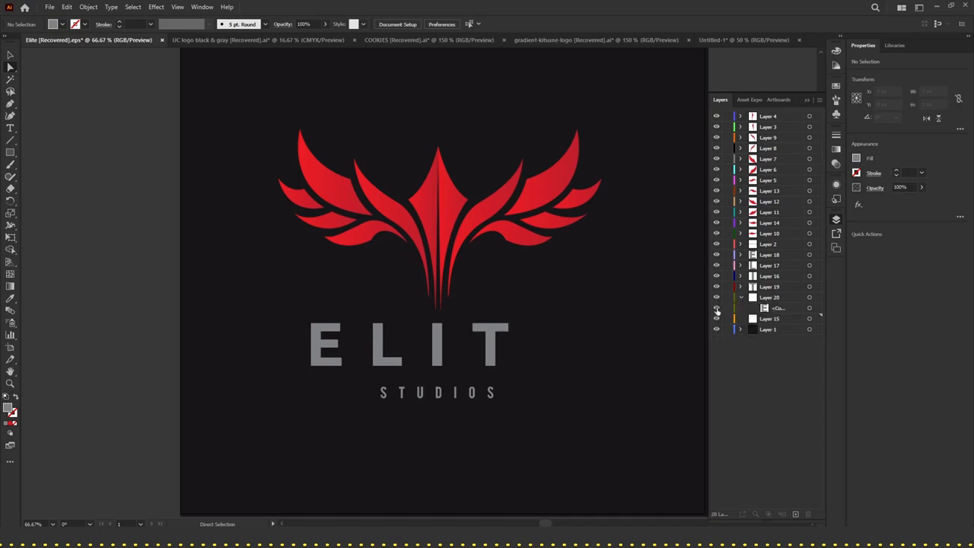
{"action": "left_click", "coordinate": [716, 309]}
{"action": "left_click", "coordinate": [715, 308]}
{"action": "left_click", "coordinate": [715, 308]}
{"action": "left_click", "coordinate": [715, 308]}
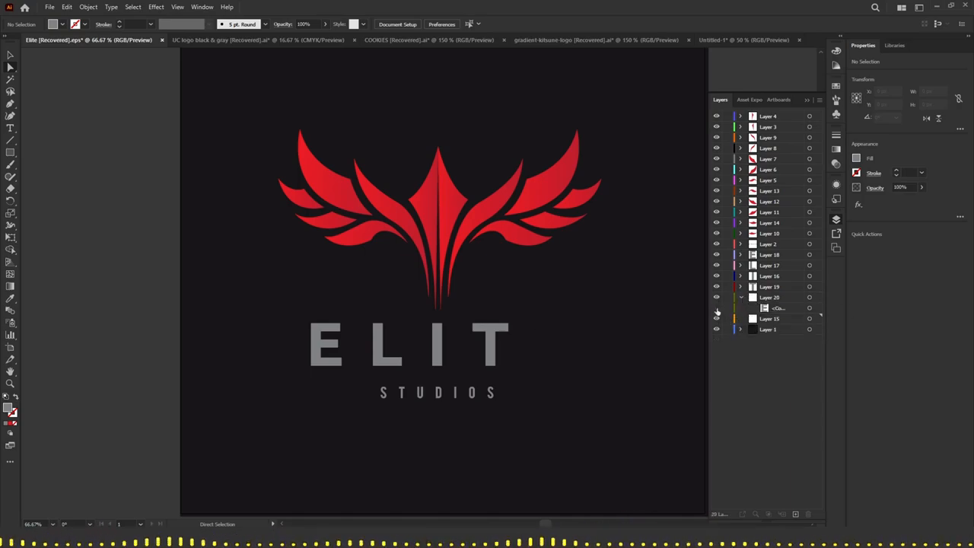
{"action": "left_click", "coordinate": [716, 308]}
{"action": "left_click", "coordinate": [716, 308]}
{"action": "left_click", "coordinate": [716, 308]}
{"action": "left_click", "coordinate": [716, 308]}
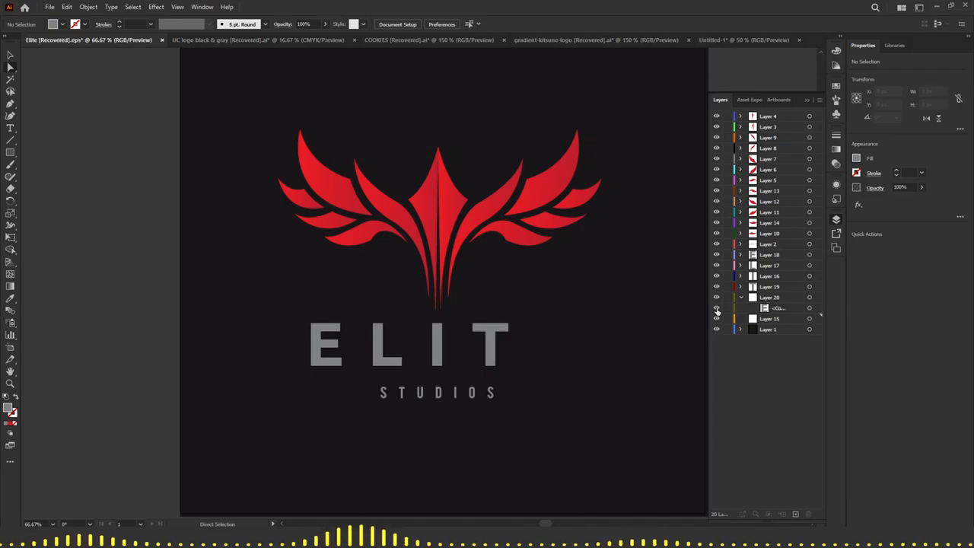
{"action": "left_click", "coordinate": [716, 309]}
{"action": "left_click", "coordinate": [740, 298]}
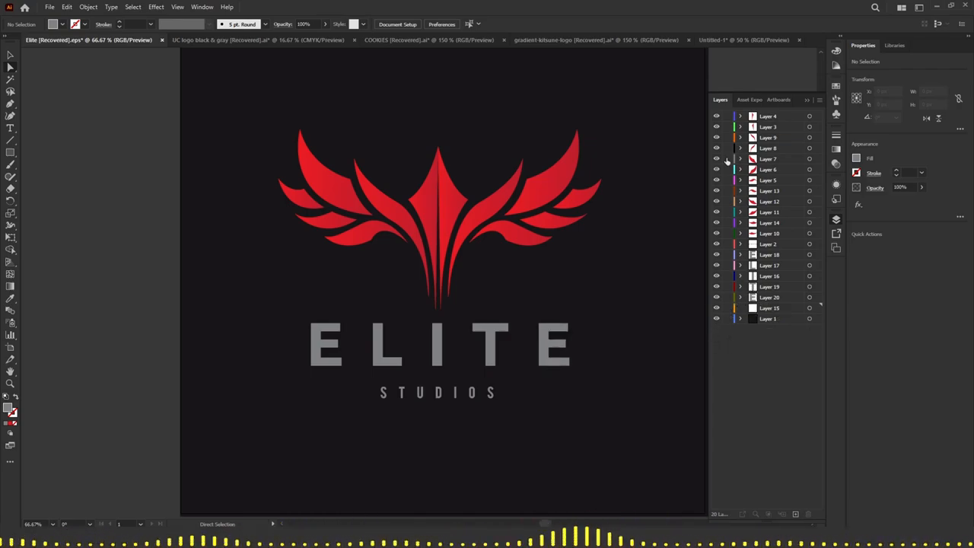
Delete the empty Layer 15 above the background layer
{"action": "left_click_drag", "start_coordinate": [589, 272], "coordinate": [568, 265]}
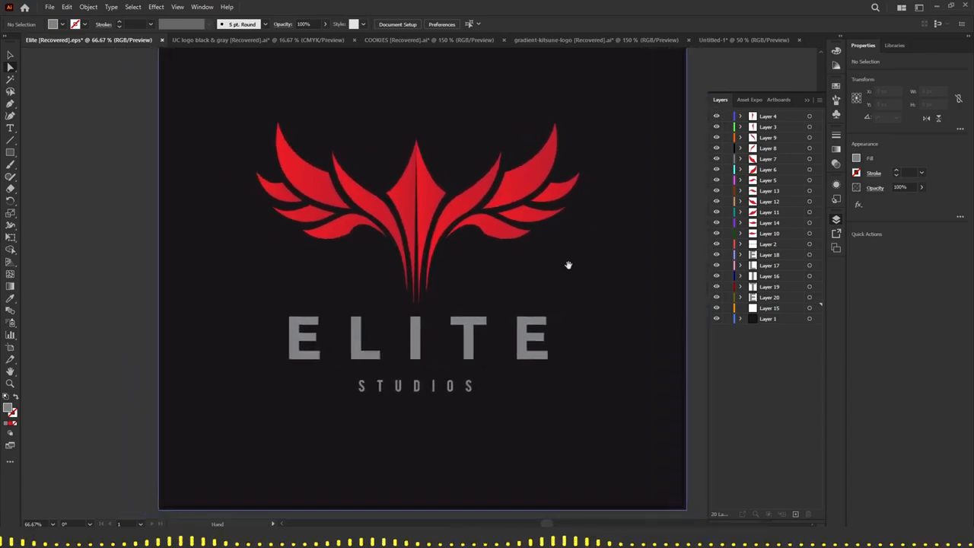
{"action": "left_click", "coordinate": [772, 309]}
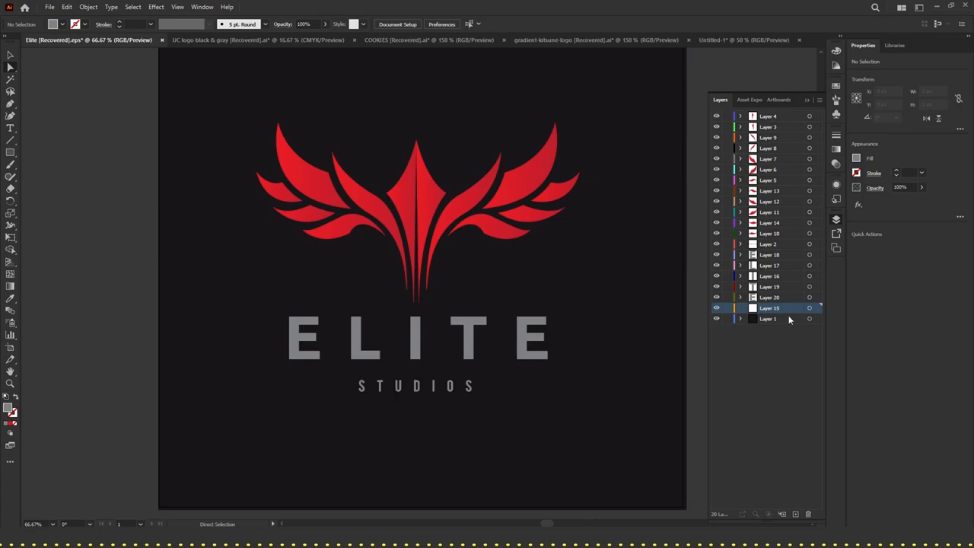
{"action": "key", "text": "Delete"}
{"action": "scroll", "coordinate": [406, 266], "scroll_direction": "down", "scroll_amount": 2, "text": "alt"}
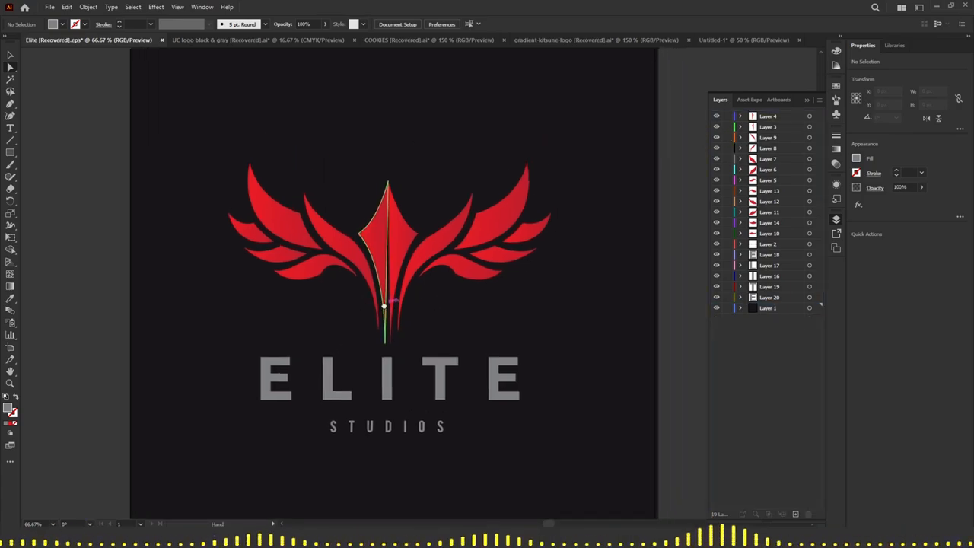
{"action": "scroll", "coordinate": [430, 306], "scroll_direction": "up", "scroll_amount": 2, "text": "alt"}
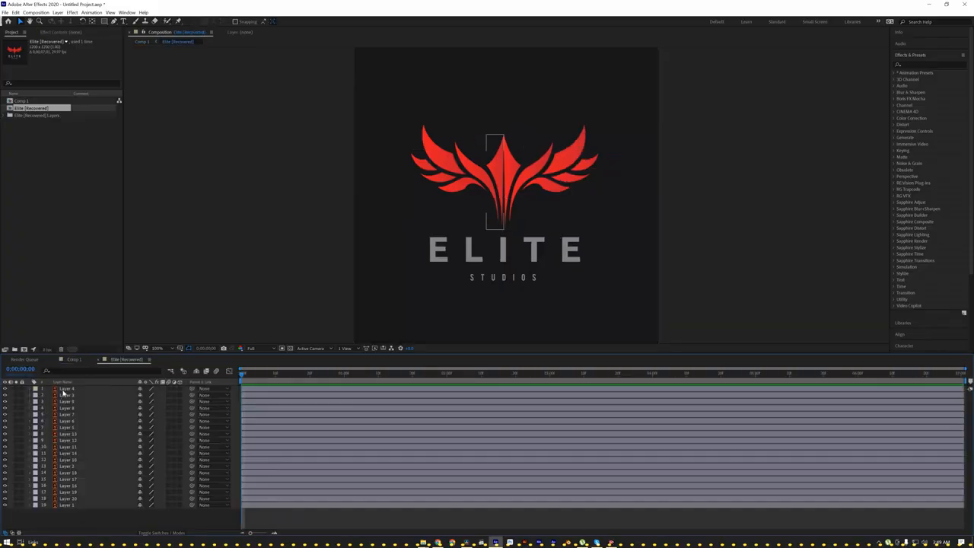
In After Effects, select all the imported logo layers of the Elite composition, from Layer 4 through Layer 1
{"action": "left_click", "coordinate": [63, 389]}
{"action": "left_click", "coordinate": [65, 504], "text": "shift"}
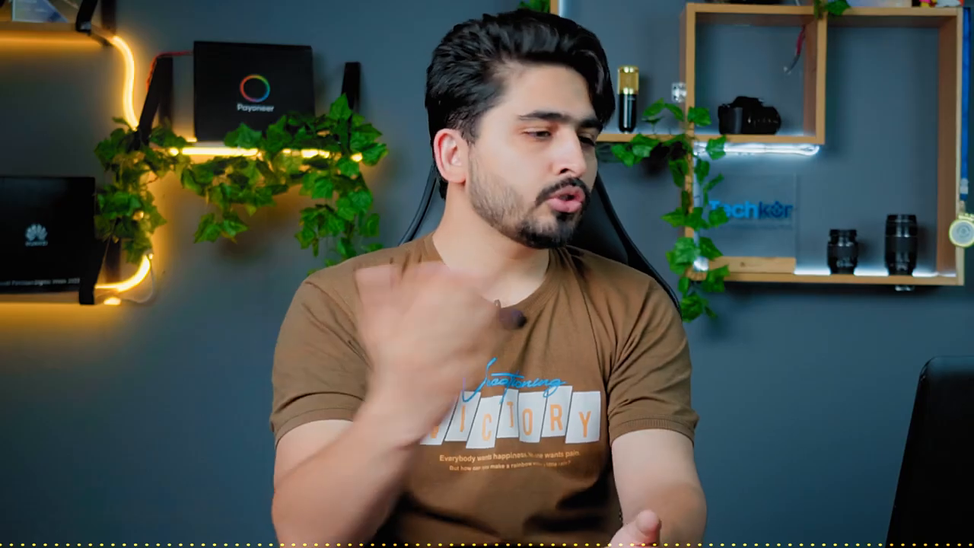
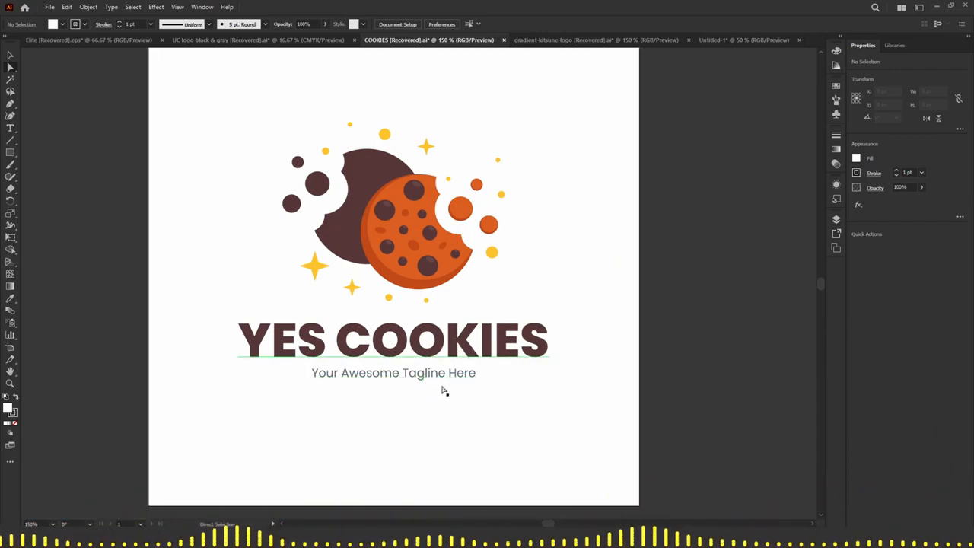
In Illustrator, examine the Yes Cookies logo artwork and compare it with the Elite and UC logo documents
{"action": "scroll", "coordinate": [408, 393], "scroll_direction": "up", "scroll_amount": 1, "text": "alt"}
{"action": "scroll", "coordinate": [407, 391], "scroll_direction": "up", "scroll_amount": 1, "text": "alt"}
{"action": "scroll", "coordinate": [410, 395], "scroll_direction": "down", "scroll_amount": 2, "text": "alt"}
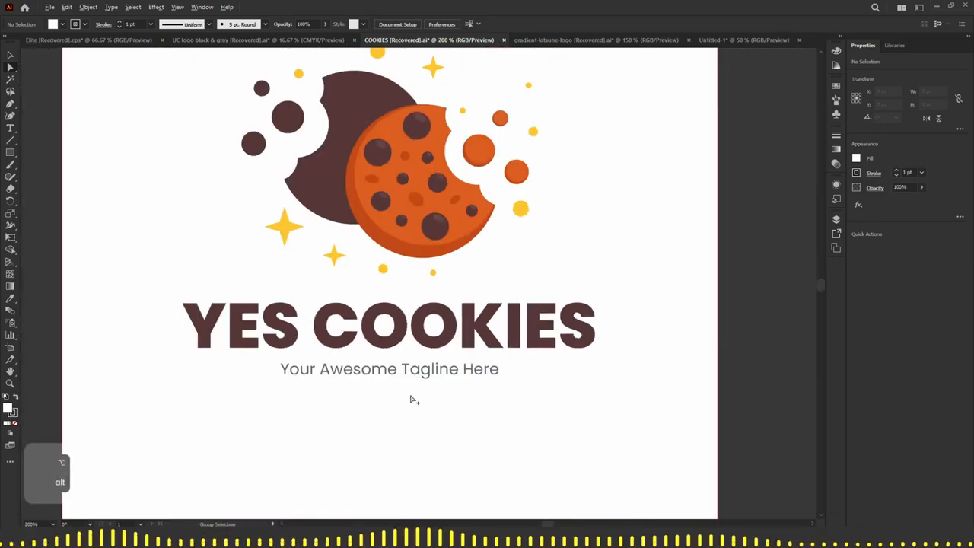
{"action": "left_click_drag", "start_coordinate": [422, 283], "coordinate": [448, 289]}
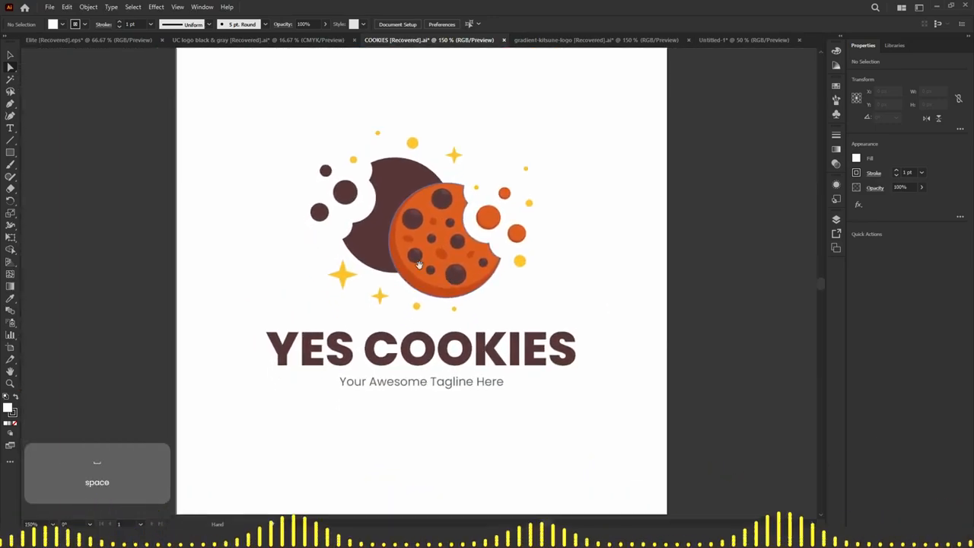
{"action": "left_click", "coordinate": [113, 39]}
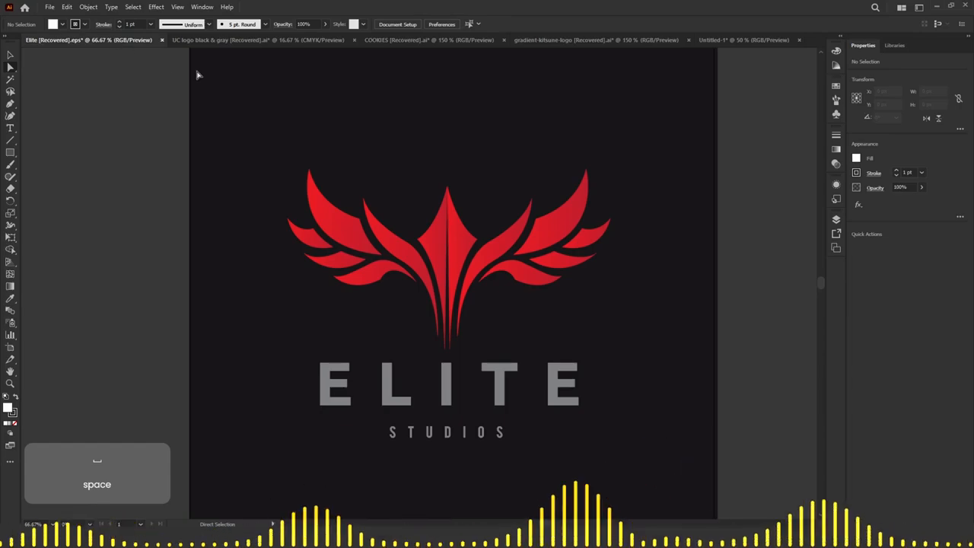
{"action": "left_click", "coordinate": [410, 41]}
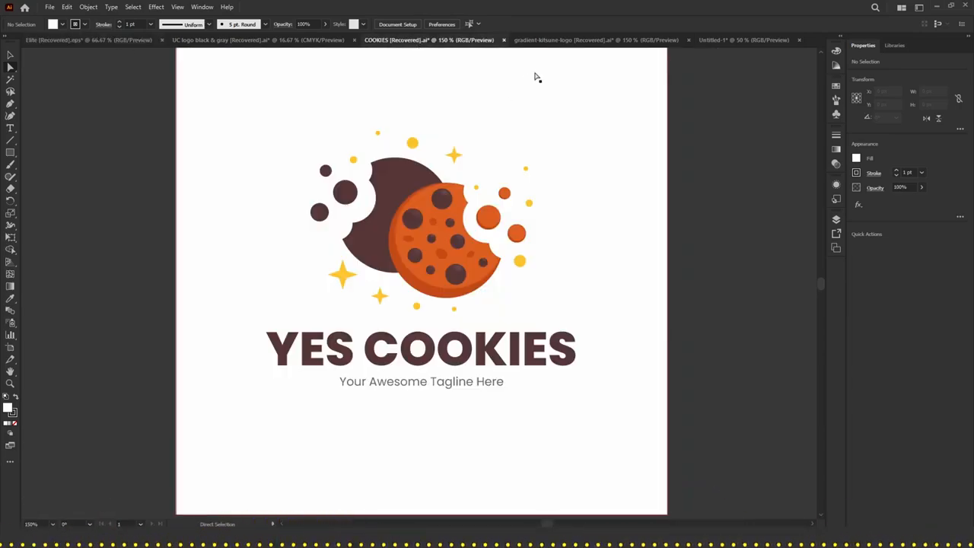
{"action": "left_click", "coordinate": [258, 39]}
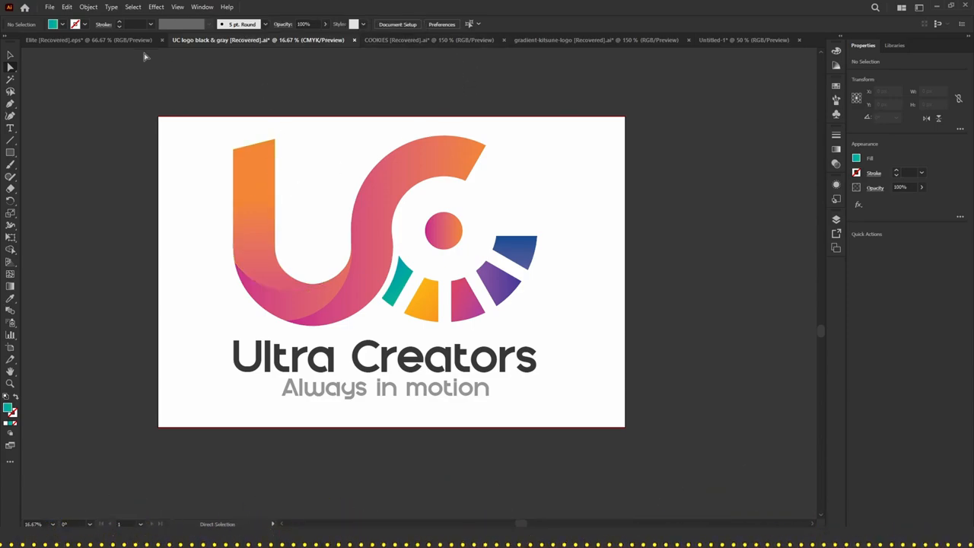
{"action": "left_click", "coordinate": [87, 39]}
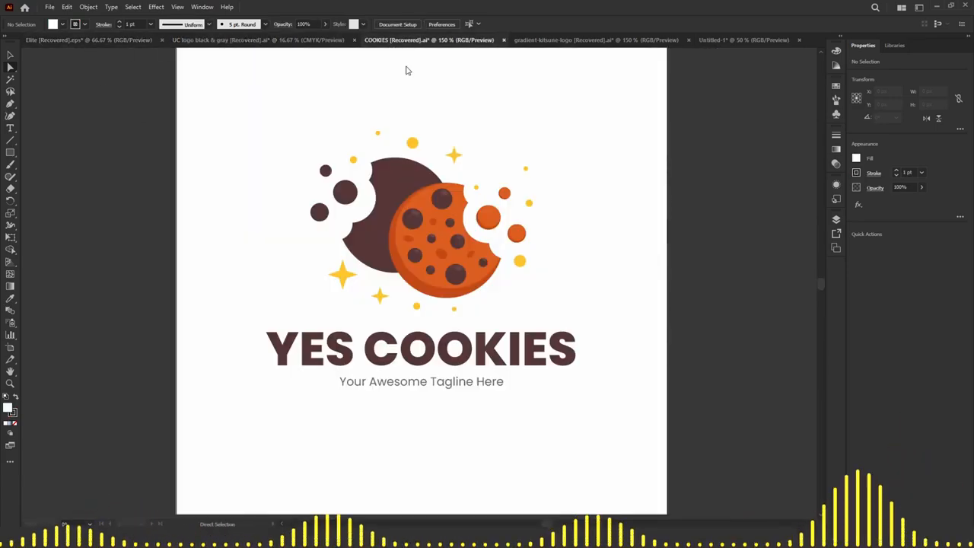
{"action": "left_click", "coordinate": [398, 41]}
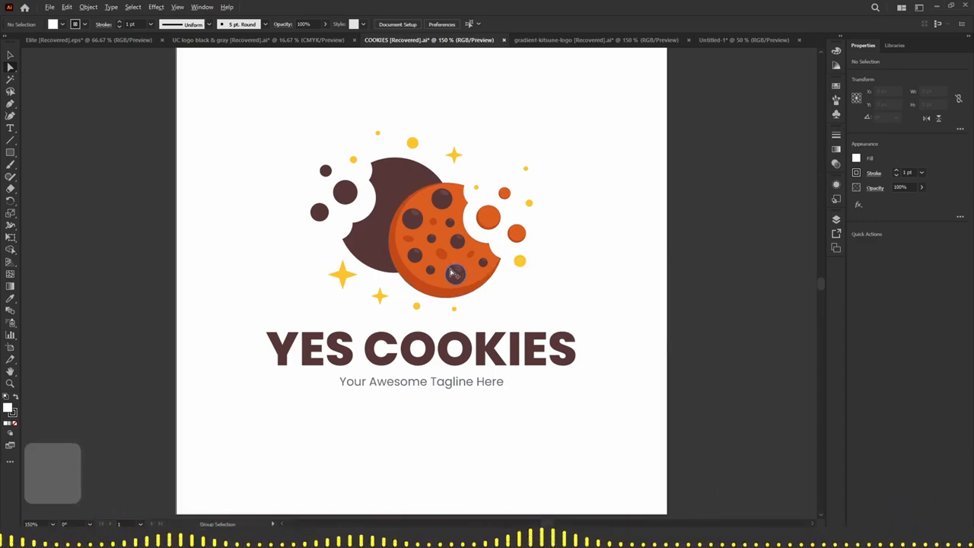
{"action": "scroll", "coordinate": [448, 275], "scroll_direction": "up", "scroll_amount": 3, "text": "alt"}
{"action": "left_click_drag", "start_coordinate": [428, 224], "coordinate": [483, 228]}
{"action": "scroll", "coordinate": [465, 225], "scroll_direction": "down", "scroll_amount": 2, "text": "alt"}
{"action": "scroll", "coordinate": [464, 226], "scroll_direction": "up", "scroll_amount": 1, "text": "alt"}
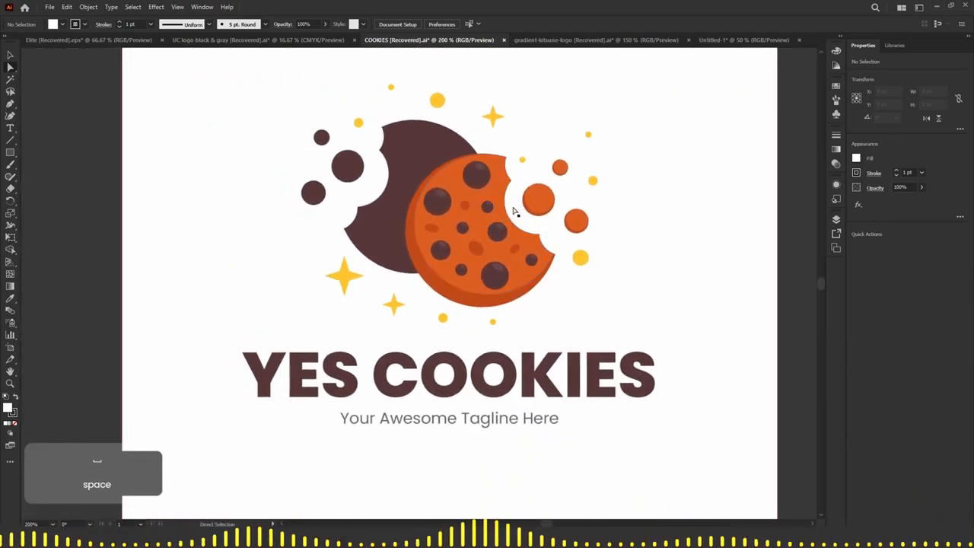
Inspect the front cookie's two orange shapes and toggle the TEXTS and OBJECTS layers to check what each contains
{"action": "left_click", "coordinate": [452, 189]}
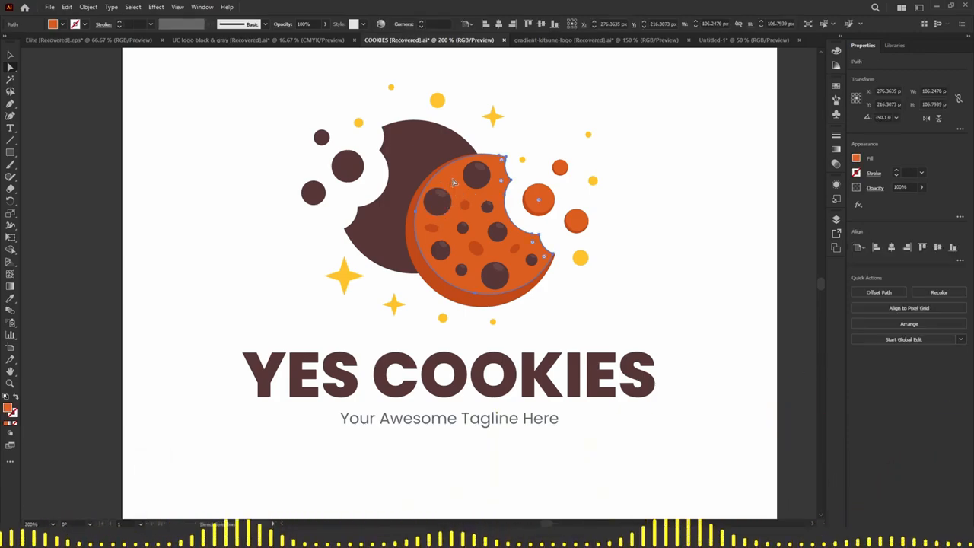
{"action": "left_click", "coordinate": [451, 295]}
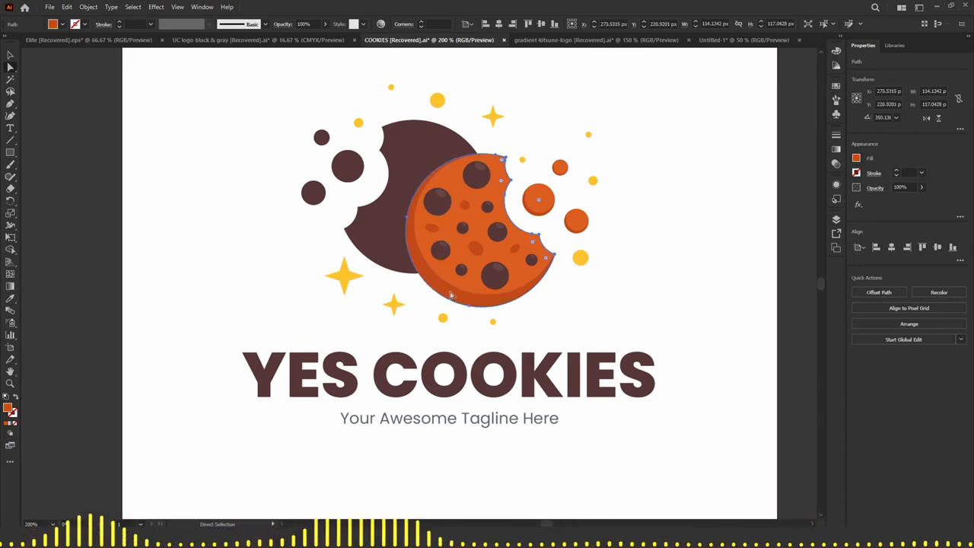
{"action": "left_click", "coordinate": [836, 218]}
{"action": "left_click", "coordinate": [716, 116]}
{"action": "left_click", "coordinate": [715, 116]}
{"action": "left_click", "coordinate": [715, 116]}
{"action": "left_click", "coordinate": [715, 116]}
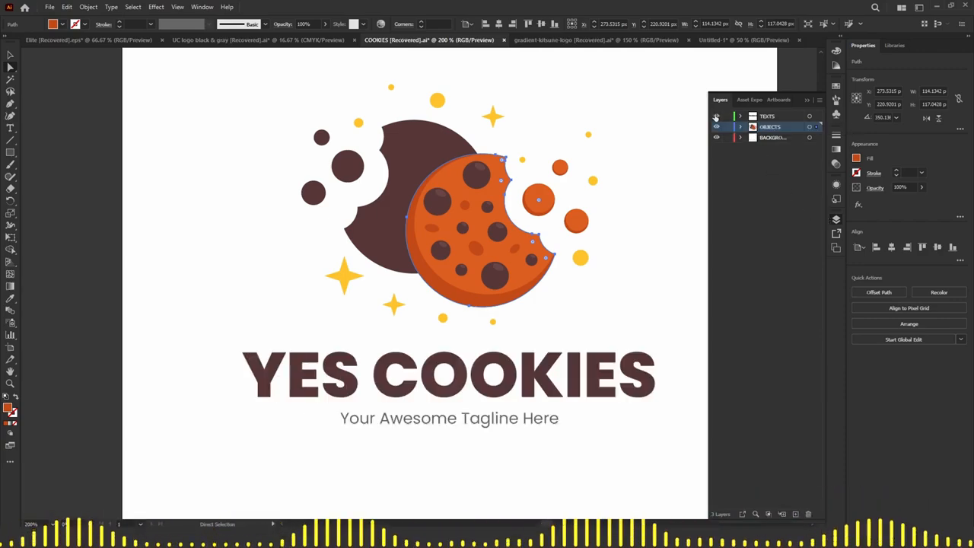
{"action": "left_click", "coordinate": [715, 117]}
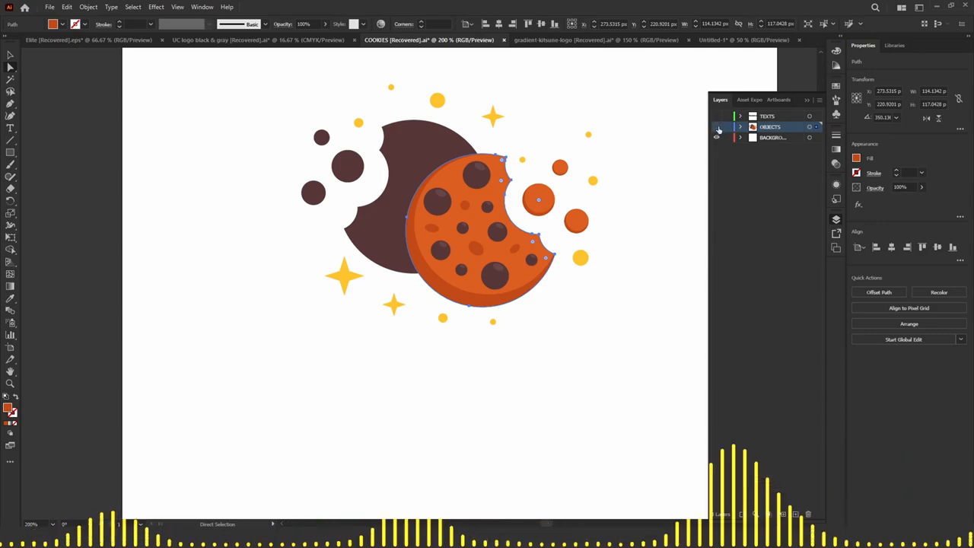
{"action": "left_click", "coordinate": [716, 127]}
{"action": "left_click", "coordinate": [715, 127]}
{"action": "left_click", "coordinate": [716, 116]}
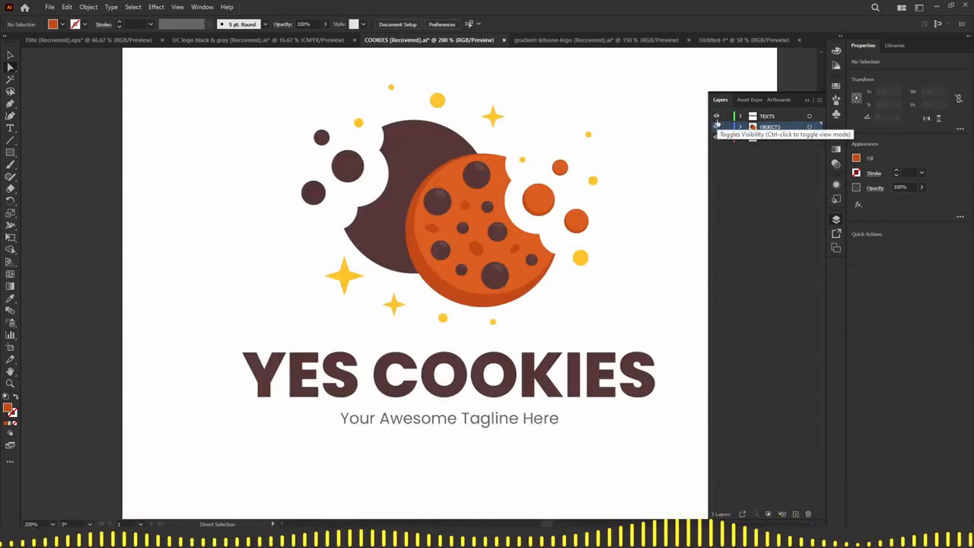
Add 17 empty layers, Layer 4 through Layer 20, above the TEXTS layer
{"action": "left_click", "coordinate": [771, 117]}
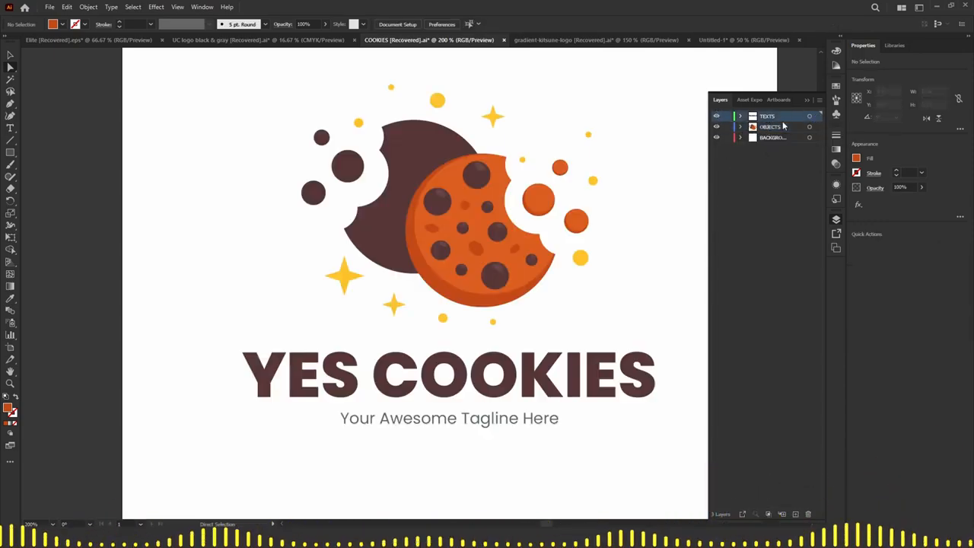
{"action": "left_click", "coordinate": [791, 392]}
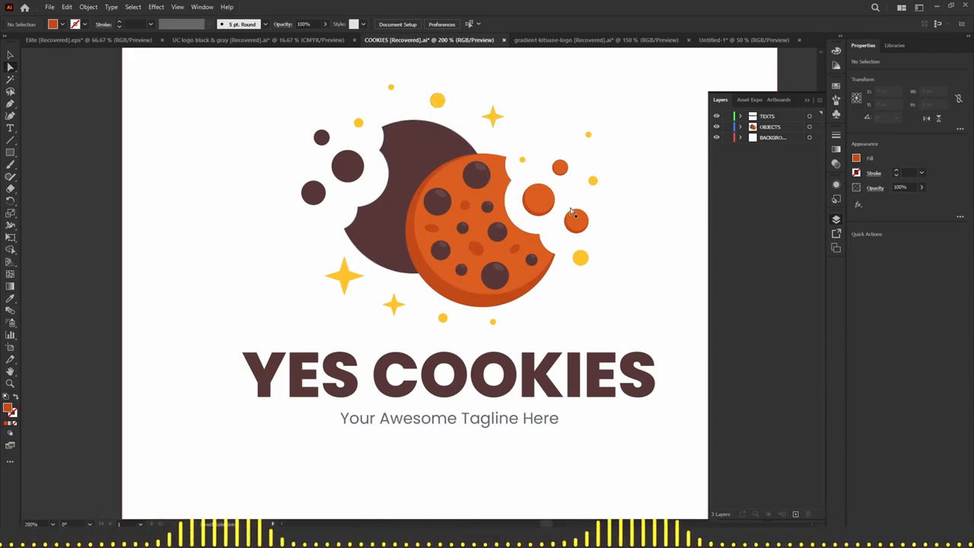
{"action": "left_click", "coordinate": [796, 514]}
{"action": "left_click", "coordinate": [796, 515]}
{"action": "left_click", "coordinate": [796, 515]}
{"action": "left_click", "coordinate": [796, 514]}
{"action": "left_click", "coordinate": [796, 515]}
{"action": "left_click", "coordinate": [796, 514]}
{"action": "left_click", "coordinate": [796, 514]}
{"action": "double_click", "coordinate": [796, 514]}
{"action": "left_click", "coordinate": [795, 514]}
{"action": "left_click", "coordinate": [795, 515]}
{"action": "left_click", "coordinate": [796, 514]}
{"action": "left_click", "coordinate": [796, 515]}
{"action": "left_click", "coordinate": [795, 515]}
{"action": "left_click", "coordinate": [796, 514]}
{"action": "left_click", "coordinate": [796, 514]}
{"action": "left_click", "coordinate": [796, 515]}
Move the TEXTS layer below OBJECTS and expand the OBJECTS layer to list its nested groups
{"action": "left_click_drag", "start_coordinate": [769, 297], "coordinate": [768, 317]}
{"action": "left_click", "coordinate": [773, 298]}
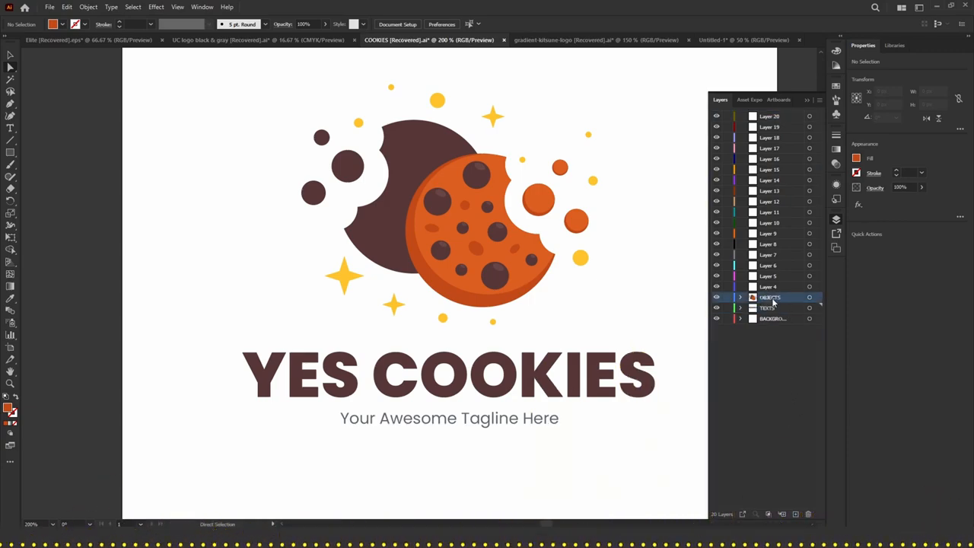
{"action": "left_click", "coordinate": [741, 298]}
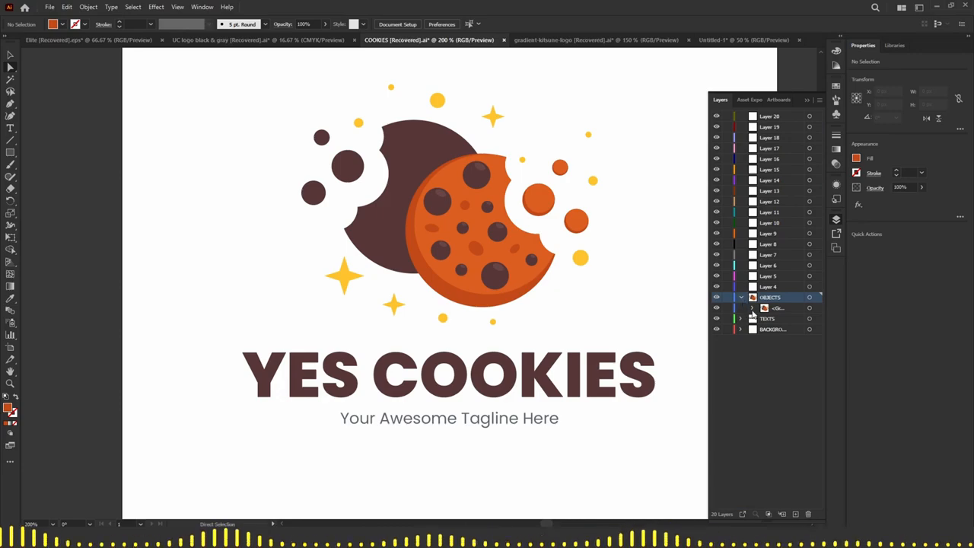
{"action": "left_click", "coordinate": [752, 309]}
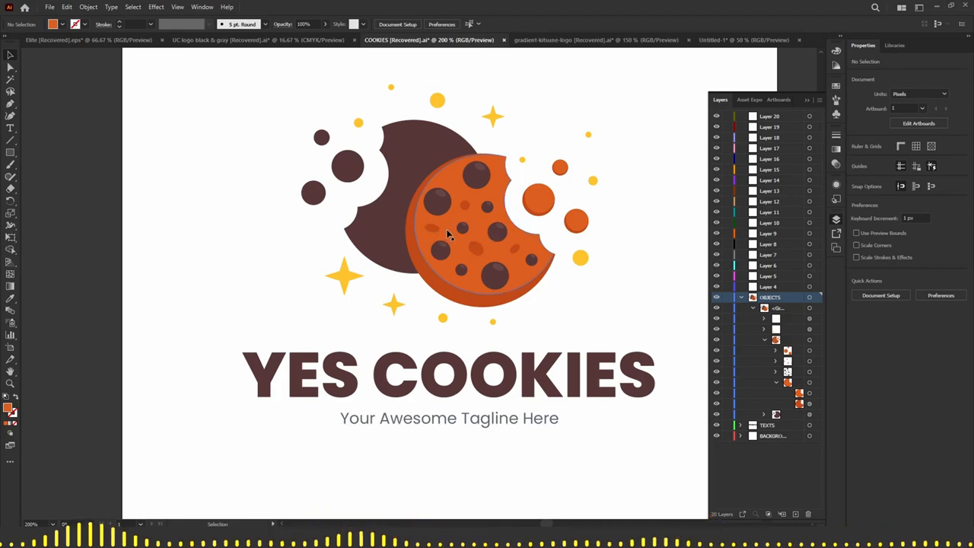
Try to move the front cookie's light orange face path into Layer 9, and undo the move
{"action": "left_click", "coordinate": [523, 280]}
{"action": "left_click", "coordinate": [84, 215]}
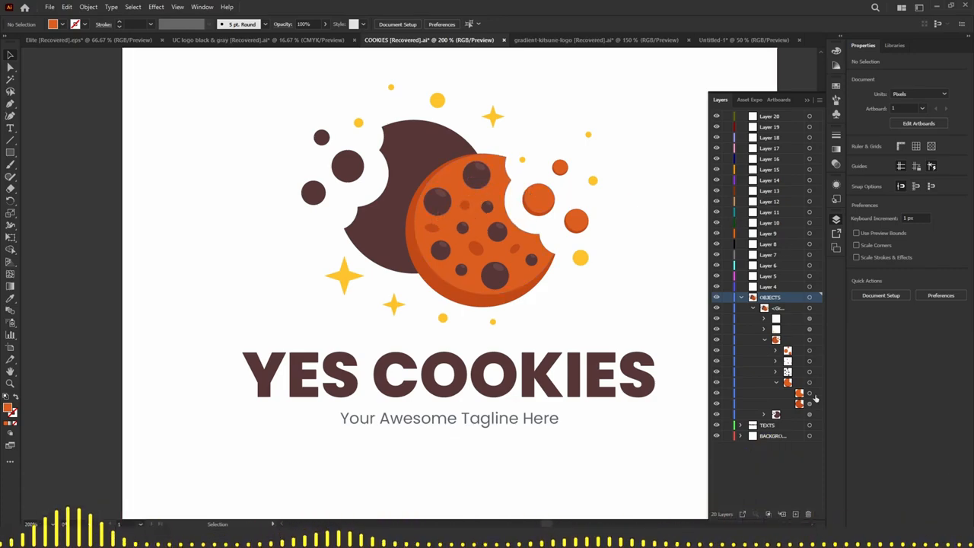
{"action": "left_click_drag", "start_coordinate": [799, 397], "coordinate": [773, 234]}
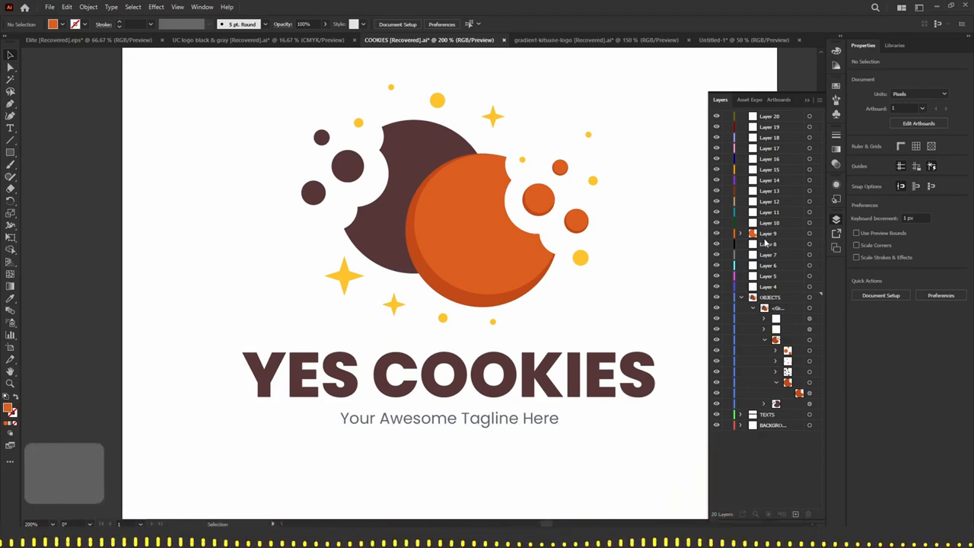
{"action": "key", "text": "ctrl+z"}
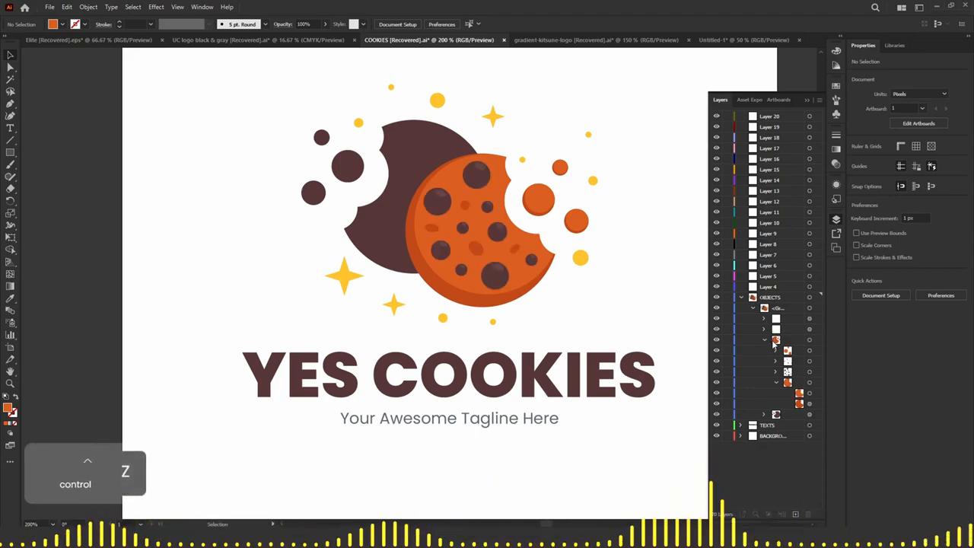
Examine the chocolate chips and the grouped cookie artwork, comparing whole-group selection with selection of individual paths
{"action": "left_click", "coordinate": [495, 281]}
{"action": "left_click", "coordinate": [636, 183]}
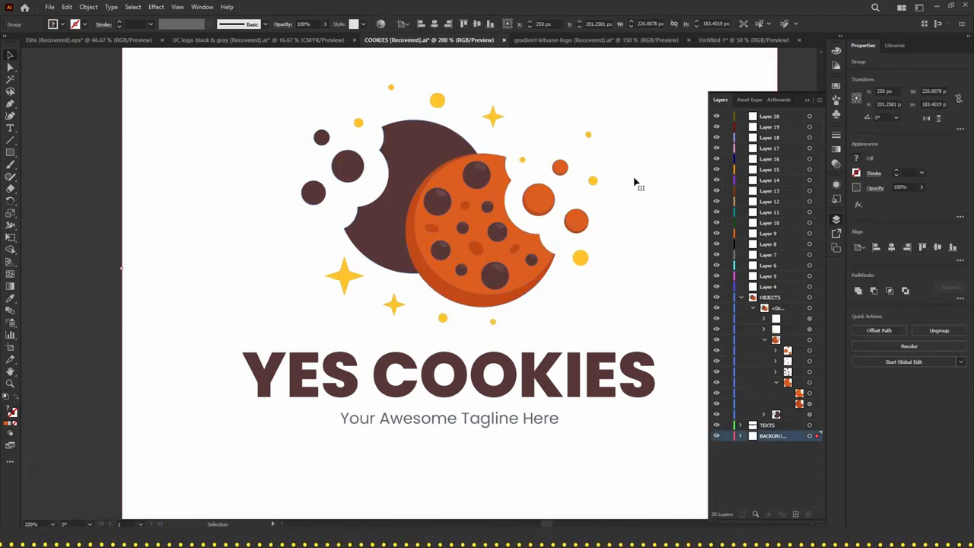
{"action": "scroll", "coordinate": [502, 256], "scroll_direction": "up", "scroll_amount": 1}
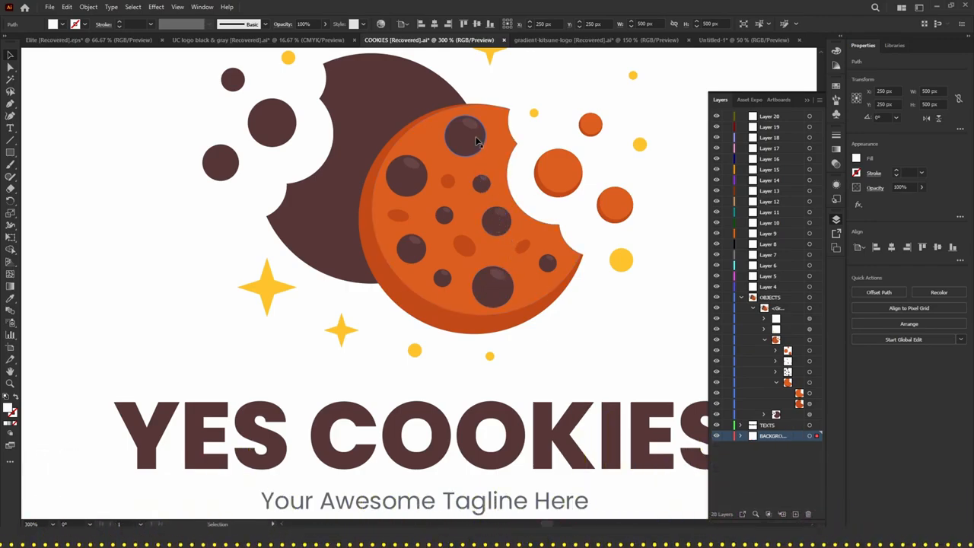
{"action": "left_click", "coordinate": [471, 142]}
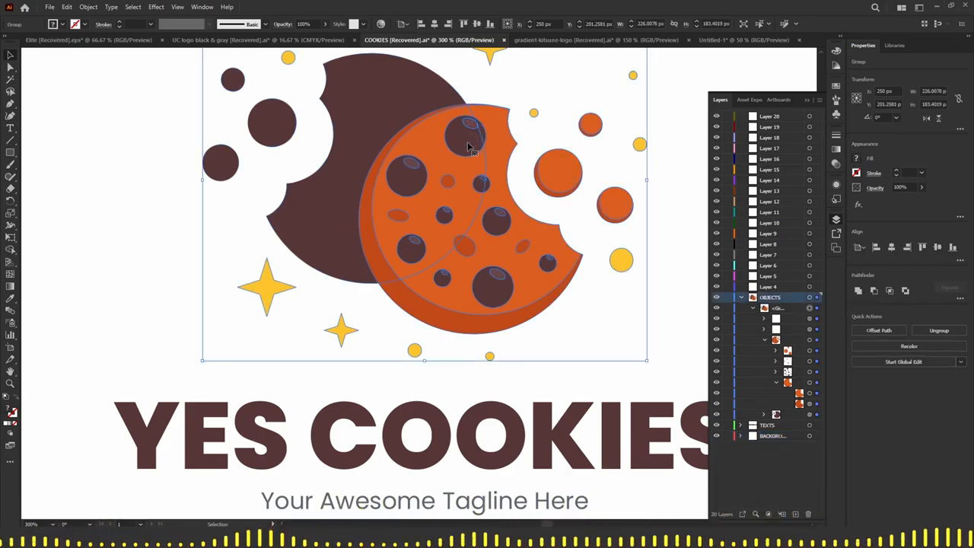
{"action": "scroll", "coordinate": [469, 145], "scroll_direction": "up", "scroll_amount": 2, "text": "alt"}
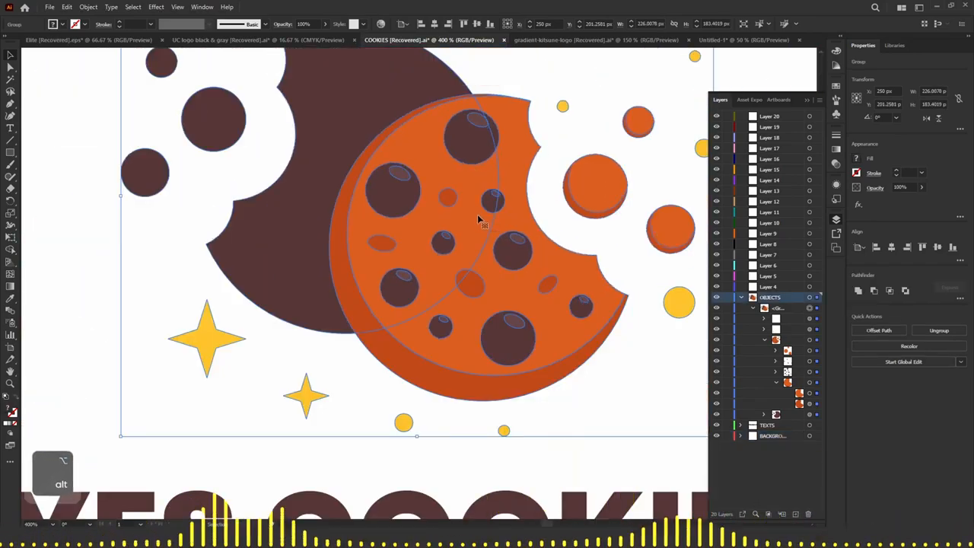
{"action": "scroll", "coordinate": [479, 220], "scroll_direction": "down", "scroll_amount": 1, "text": "alt"}
{"action": "scroll", "coordinate": [430, 225], "scroll_direction": "down", "scroll_amount": 1, "text": "alt"}
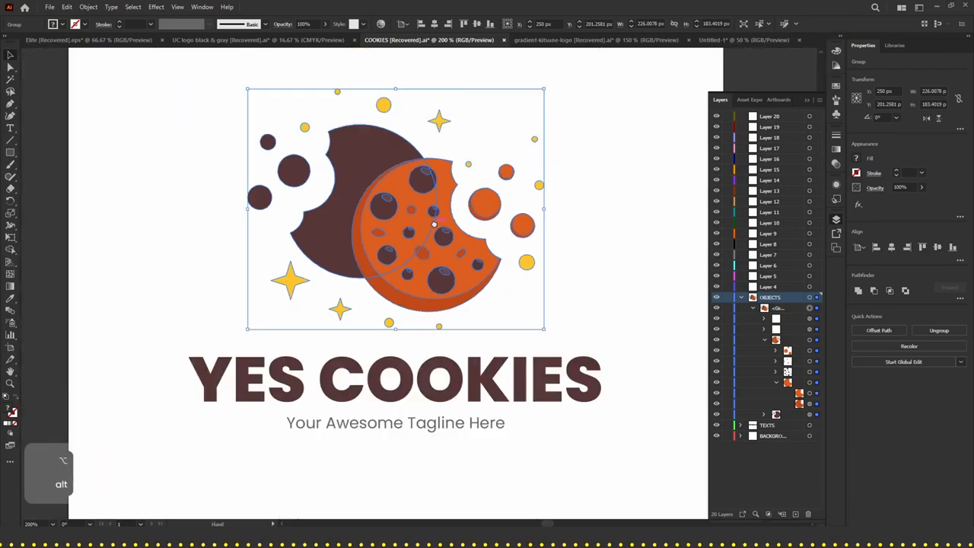
{"action": "left_click_drag", "start_coordinate": [435, 225], "coordinate": [432, 260]}
{"action": "left_click", "coordinate": [751, 63]}
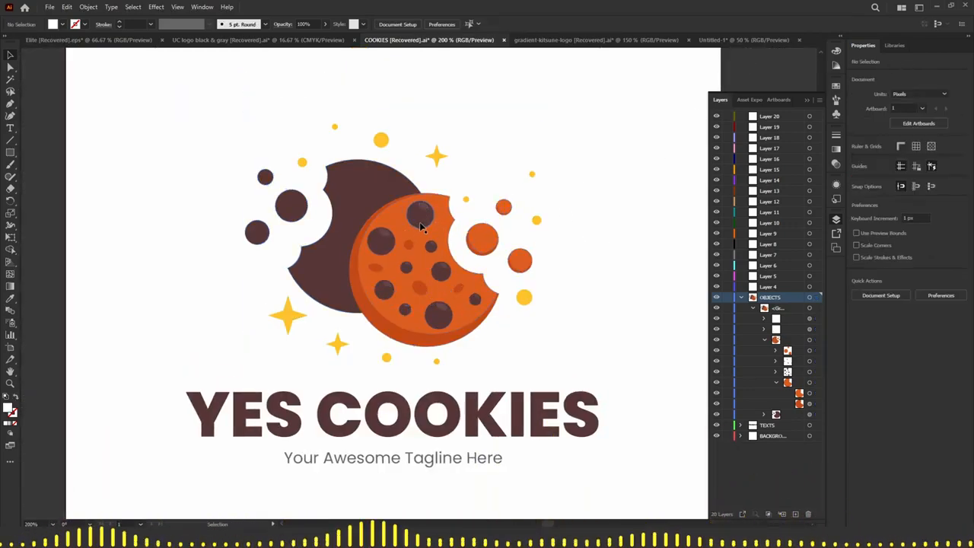
{"action": "left_click", "coordinate": [421, 227]}
{"action": "key", "text": "a"}
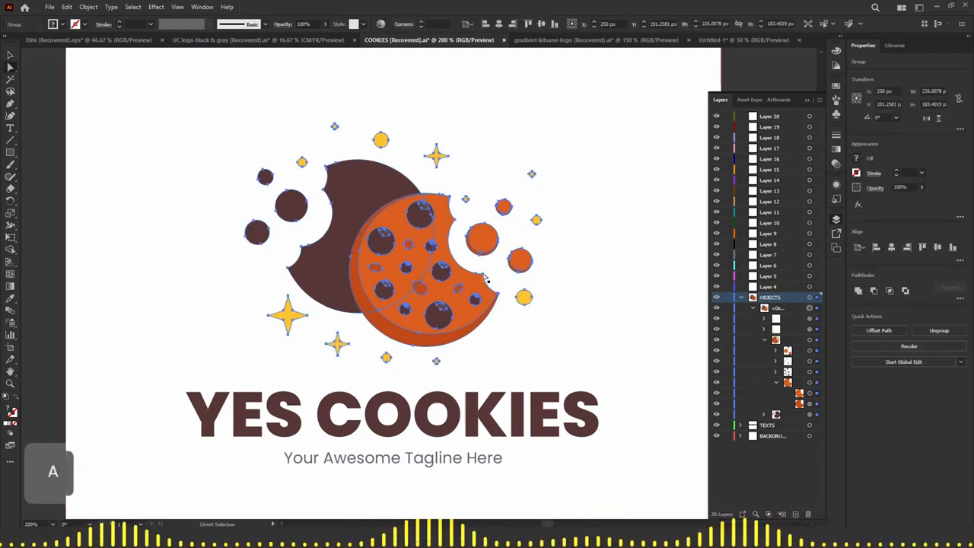
{"action": "left_click", "coordinate": [440, 272]}
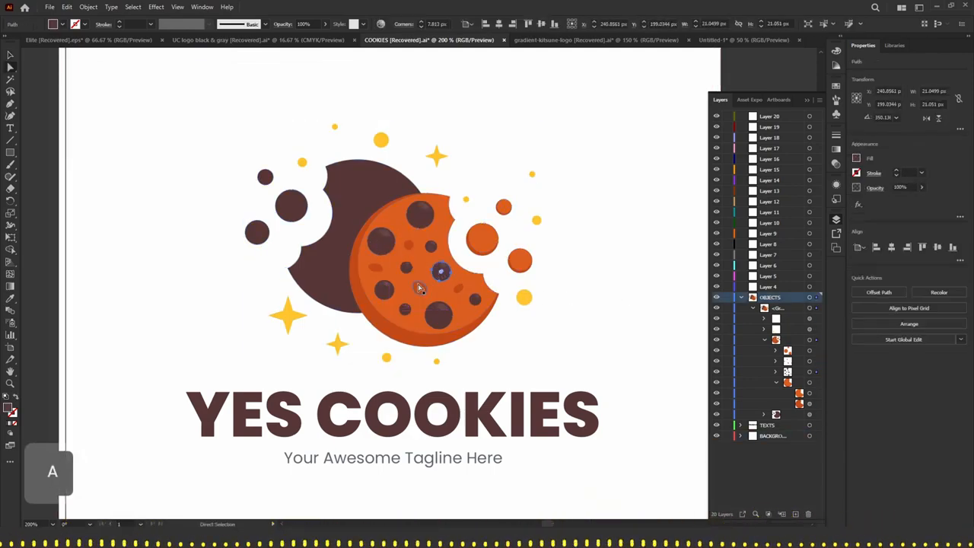
{"action": "left_click", "coordinate": [405, 307]}
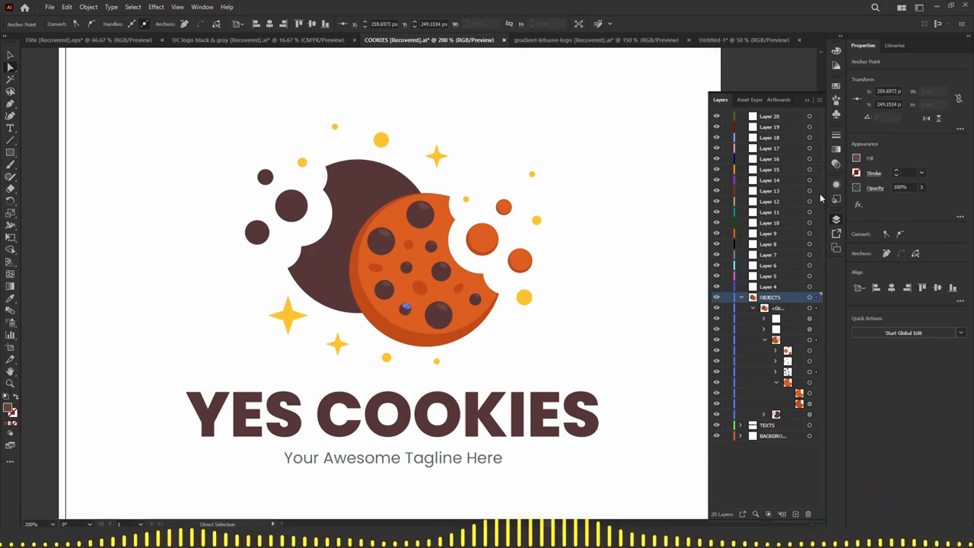
{"action": "left_click", "coordinate": [774, 138]}
{"action": "left_click", "coordinate": [532, 213]}
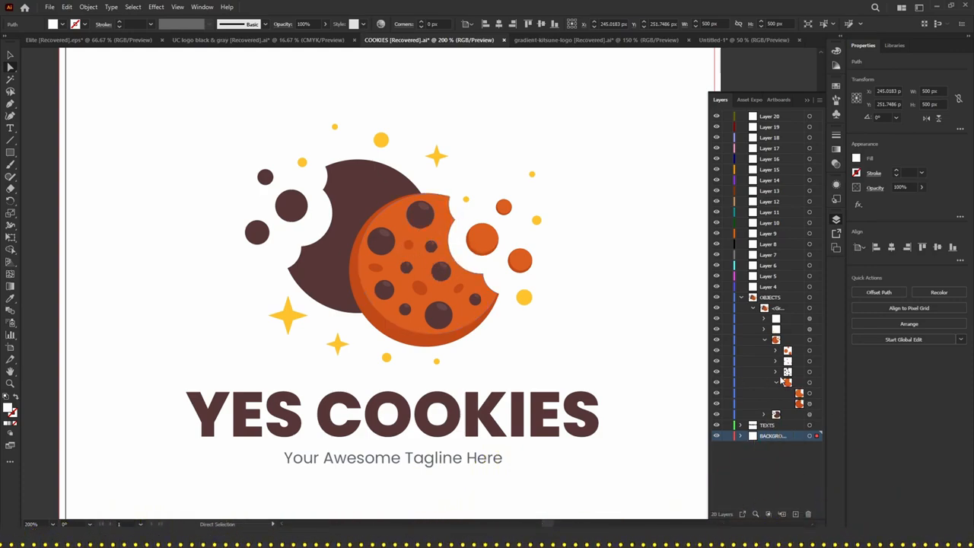
Identify the orange crumbs group by toggling subgroup visibility, and move it from OBJECTS into Layer 20
{"action": "left_click", "coordinate": [716, 340]}
{"action": "left_click", "coordinate": [716, 340]}
{"action": "left_click", "coordinate": [716, 340]}
{"action": "left_click", "coordinate": [715, 345]}
{"action": "left_click", "coordinate": [715, 345]}
{"action": "left_click", "coordinate": [715, 345]}
{"action": "left_click", "coordinate": [716, 355]}
{"action": "left_click", "coordinate": [716, 354]}
{"action": "left_click", "coordinate": [717, 354]}
{"action": "left_click", "coordinate": [718, 354]}
{"action": "left_click_drag", "start_coordinate": [805, 347], "coordinate": [783, 268]}
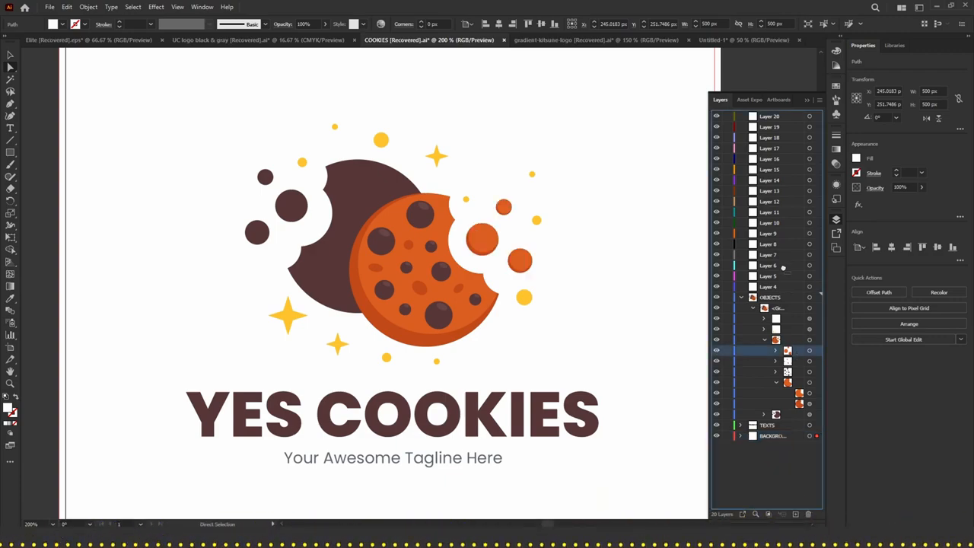
{"action": "left_click_drag", "start_coordinate": [767, 114], "coordinate": [773, 117]}
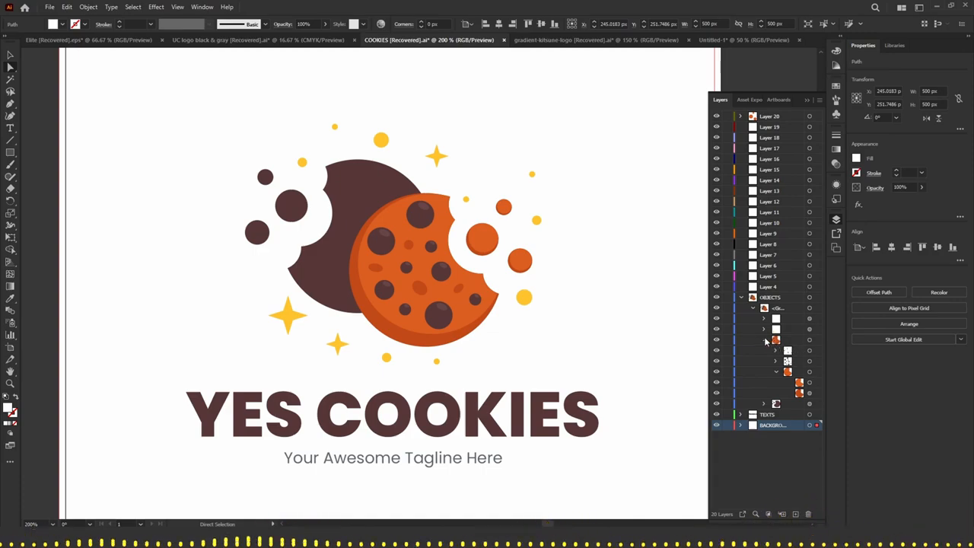
Move the orange cookie group from OBJECTS into Layer 19, and place that layer below Layer 16
{"action": "left_click", "coordinate": [764, 339]}
{"action": "left_click", "coordinate": [792, 344]}
{"action": "left_click", "coordinate": [717, 340]}
{"action": "left_click", "coordinate": [717, 340]}
{"action": "left_click", "coordinate": [779, 127]}
{"action": "left_click_drag", "start_coordinate": [779, 128], "coordinate": [776, 131]}
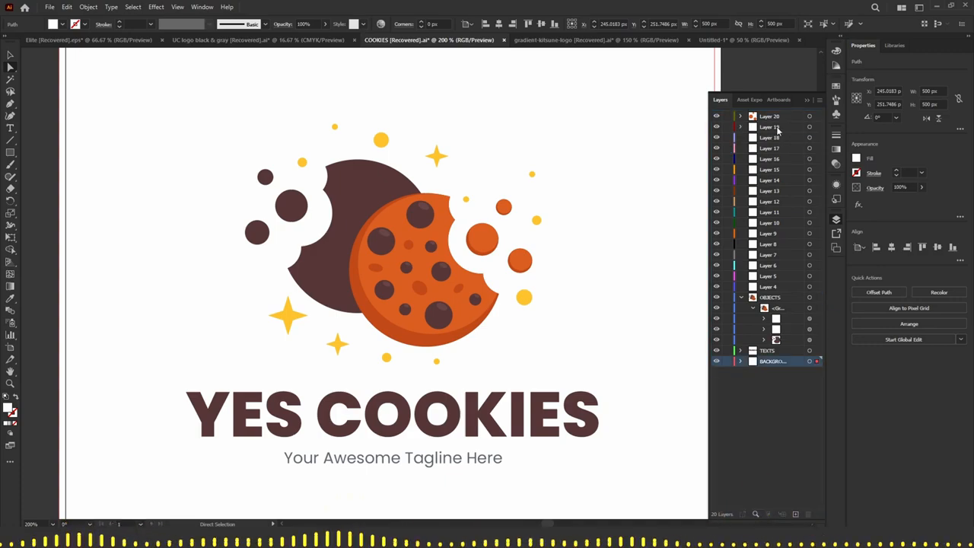
{"action": "left_click", "coordinate": [777, 130]}
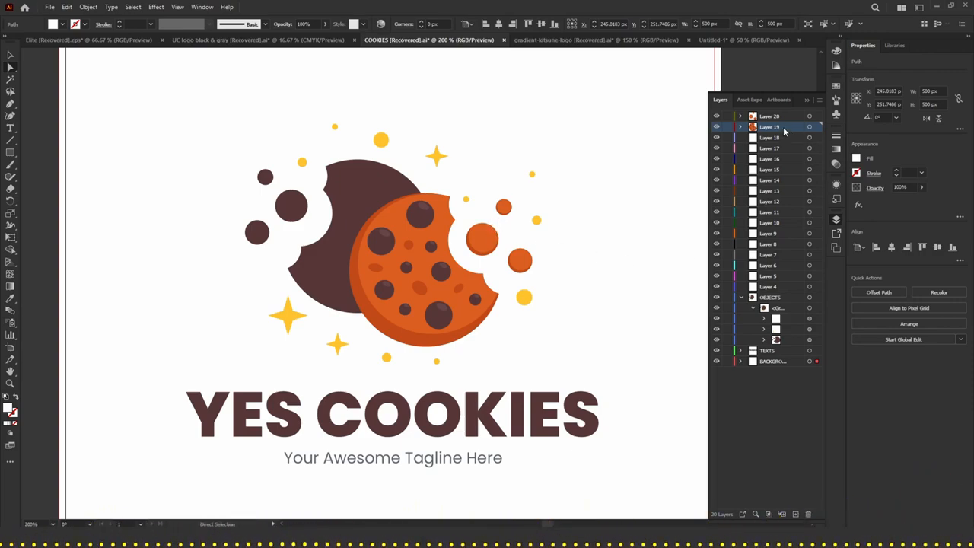
{"action": "left_click_drag", "start_coordinate": [751, 129], "coordinate": [751, 157]}
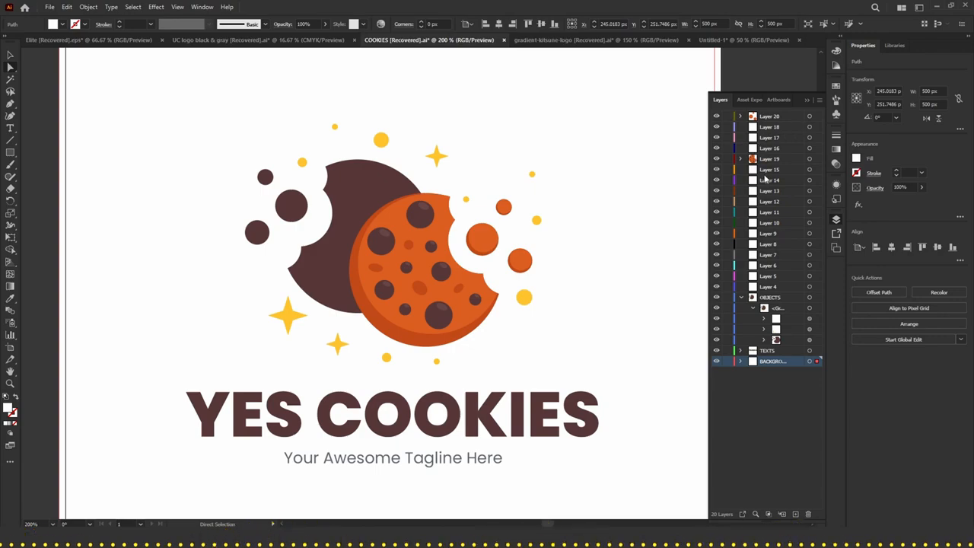
Separate the three orange crumbs in Layer 20 by moving one into Layer 18 and another into Layer 17
{"action": "left_click", "coordinate": [761, 127]}
{"action": "left_click", "coordinate": [742, 117]}
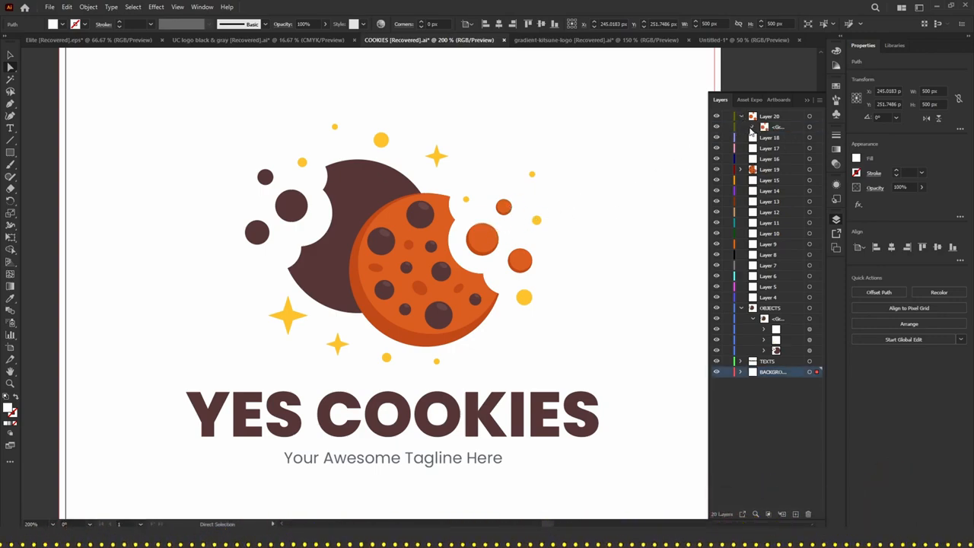
{"action": "left_click", "coordinate": [752, 127]}
{"action": "left_click_drag", "start_coordinate": [789, 152], "coordinate": [785, 172]}
{"action": "left_click", "coordinate": [785, 140]}
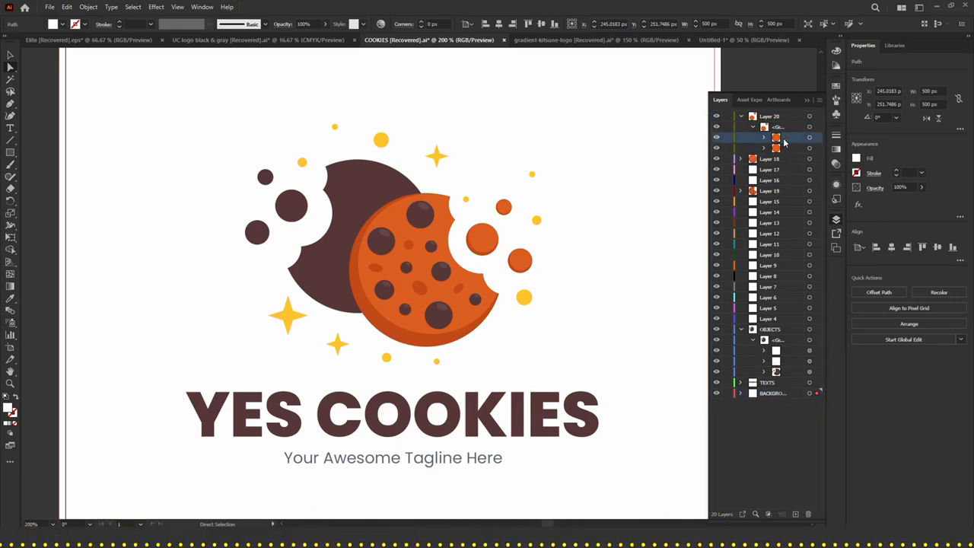
{"action": "left_click_drag", "start_coordinate": [789, 140], "coordinate": [777, 168]}
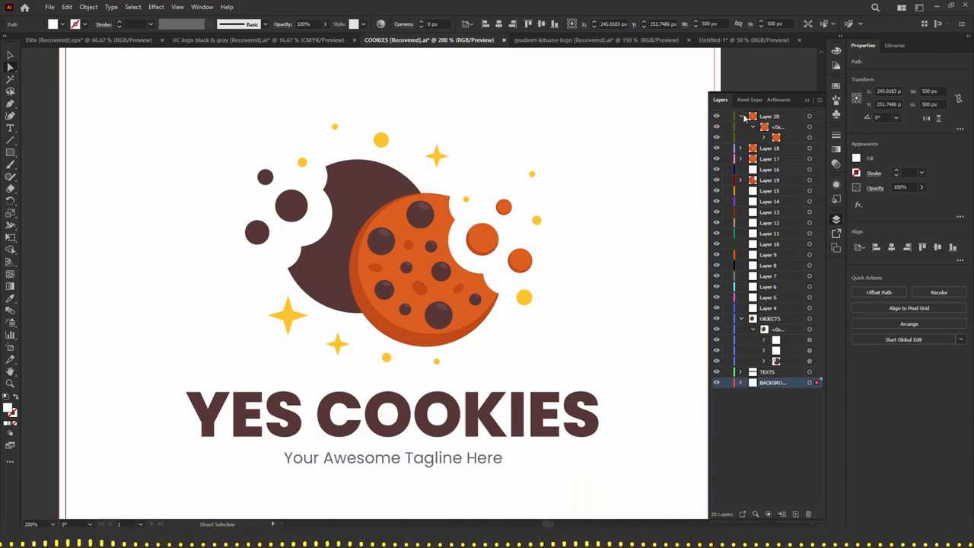
{"action": "left_click", "coordinate": [743, 117]}
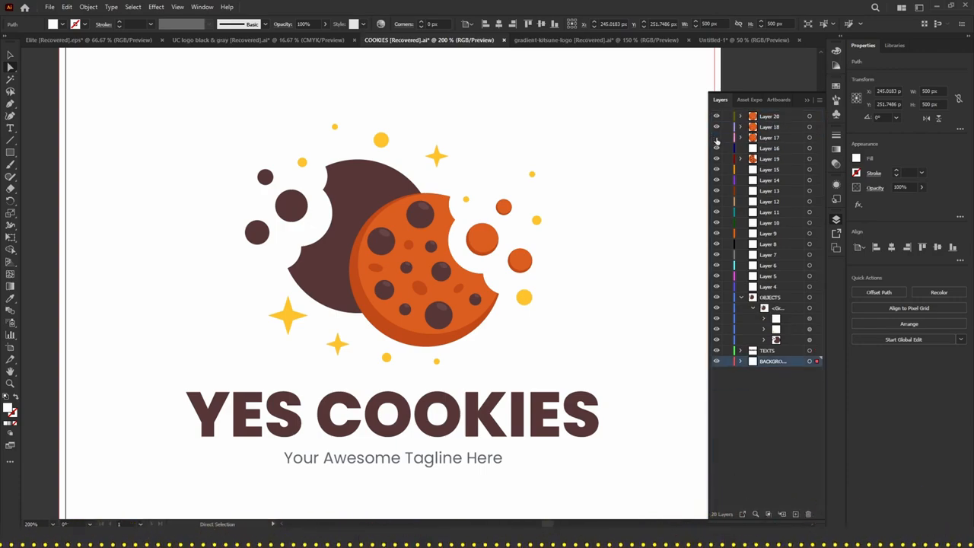
{"action": "left_click", "coordinate": [716, 139]}
Move the largest crumb's light orange face away from its darker base, to the empty area beyond the smallest crumb
{"action": "scroll", "coordinate": [508, 254], "scroll_direction": "up", "scroll_amount": 8}
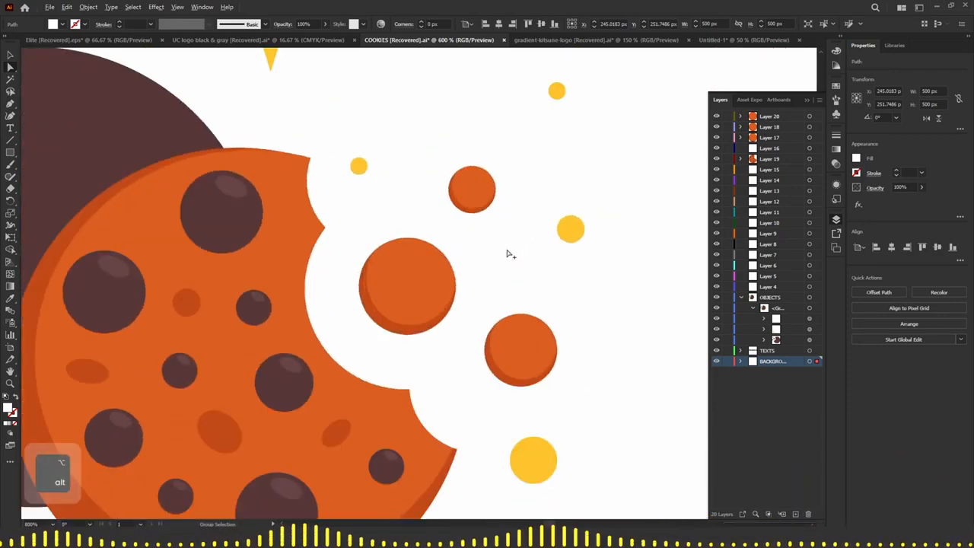
{"action": "left_click", "coordinate": [391, 279]}
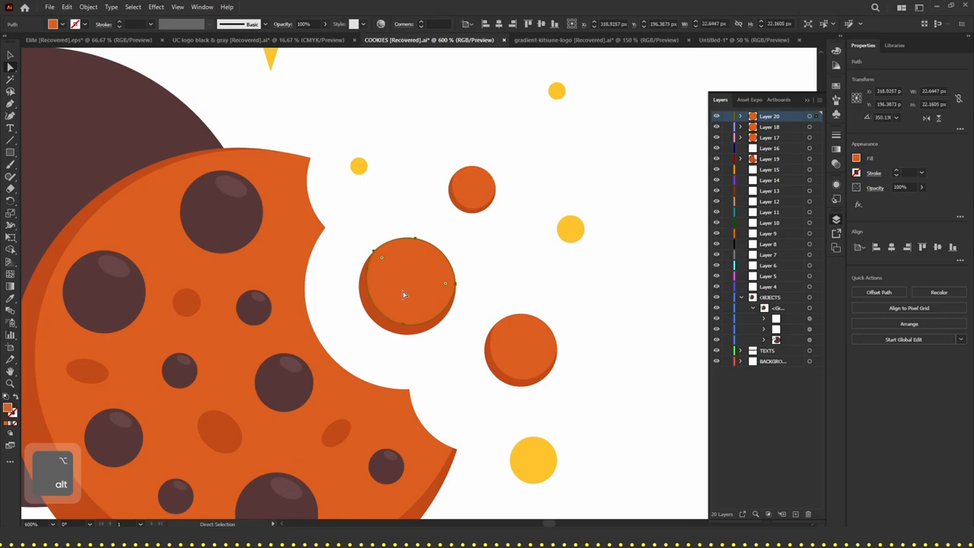
{"action": "left_click_drag", "start_coordinate": [411, 283], "coordinate": [574, 152]}
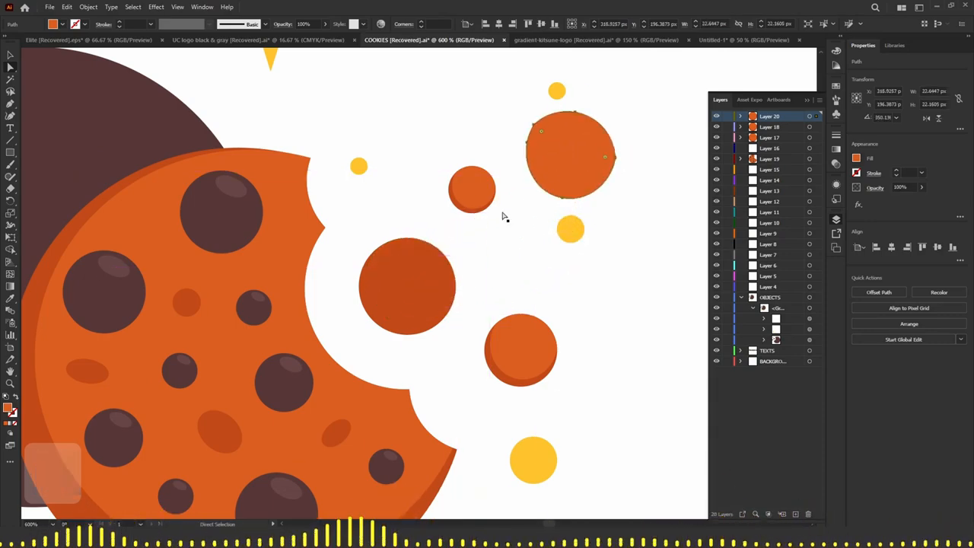
Undo the displacement of the largest orange crumb's light face so it sits back on its darker base
{"action": "key", "text": "v"}
{"action": "key", "text": "ctrl+z"}
{"action": "left_click_drag", "start_coordinate": [370, 315], "coordinate": [344, 212]}
{"action": "key", "text": "ctrl+z"}
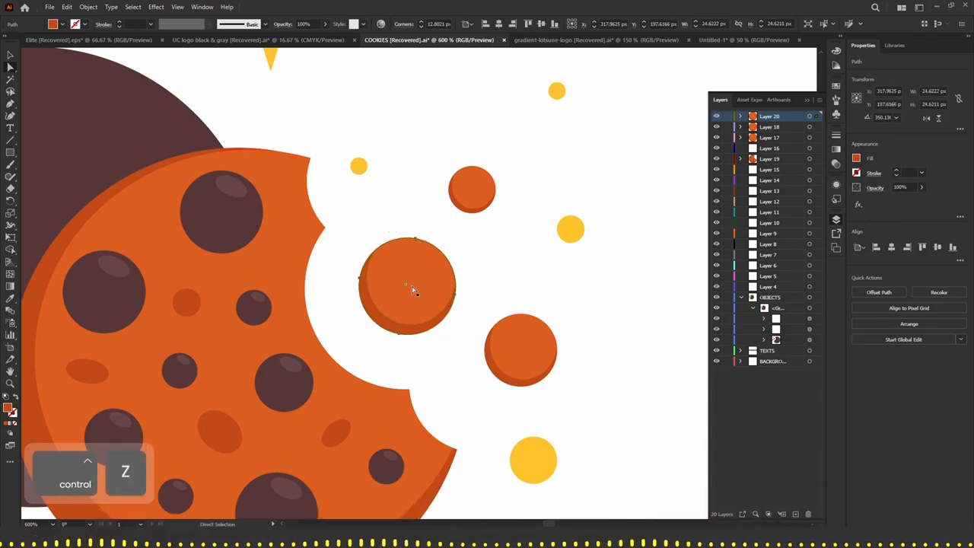
{"action": "scroll", "coordinate": [434, 293], "scroll_direction": "down", "scroll_amount": 2}
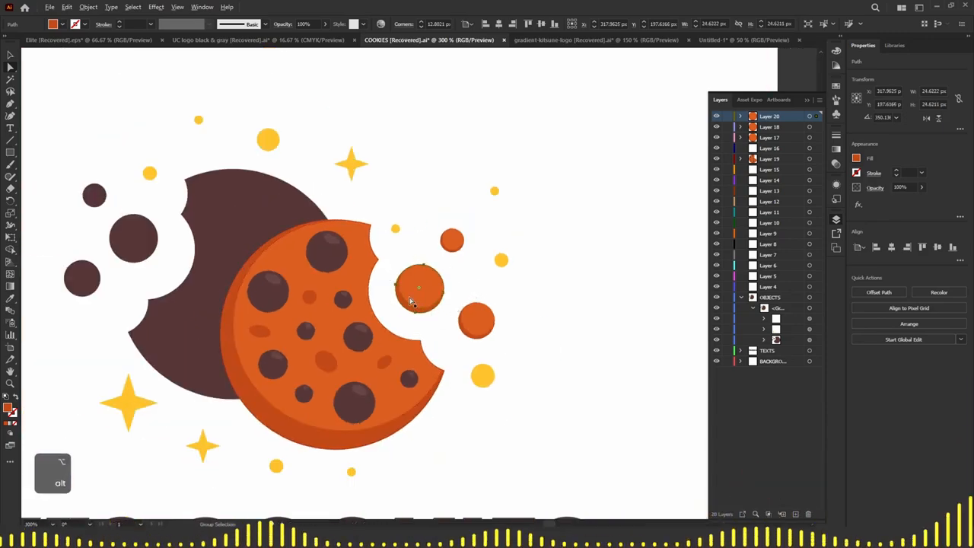
{"action": "left_click_drag", "start_coordinate": [428, 285], "coordinate": [479, 193]}
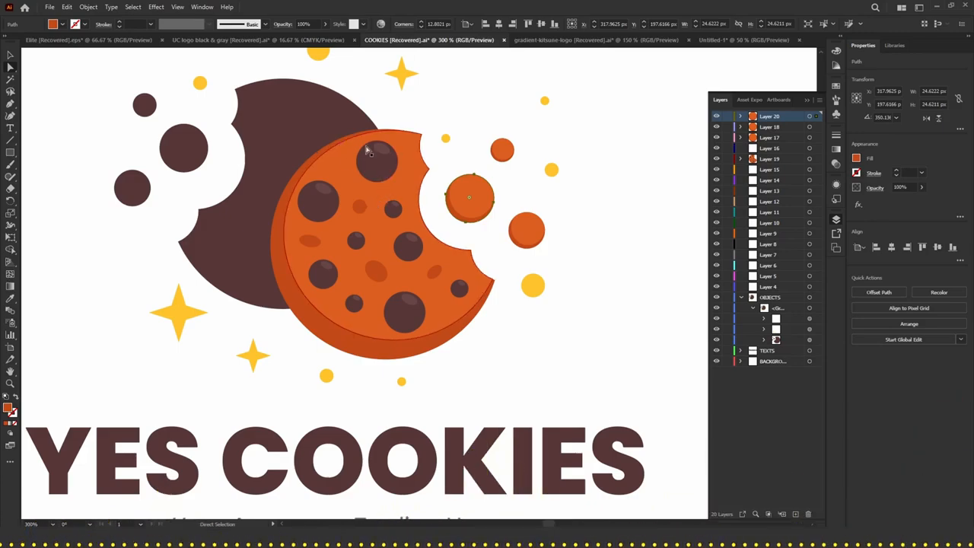
{"action": "scroll", "coordinate": [398, 263], "scroll_direction": "down", "scroll_amount": 2}
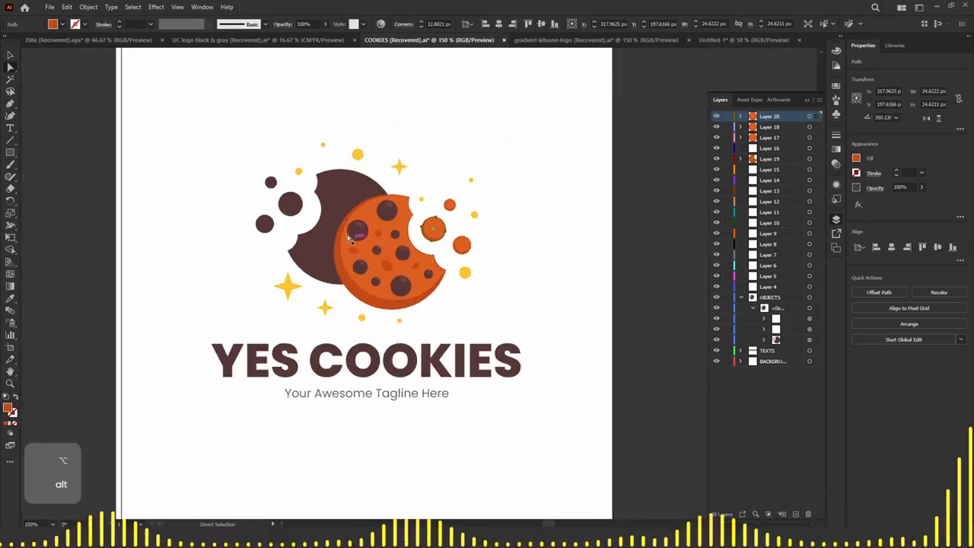
Identify what the remaining OBJECTS subgroups contain by selecting the dark cookie artwork and toggling the visibility of the layer and its subgroups
{"action": "left_click", "coordinate": [344, 196], "text": "alt"}
{"action": "left_click", "coordinate": [264, 223], "text": "alt"}
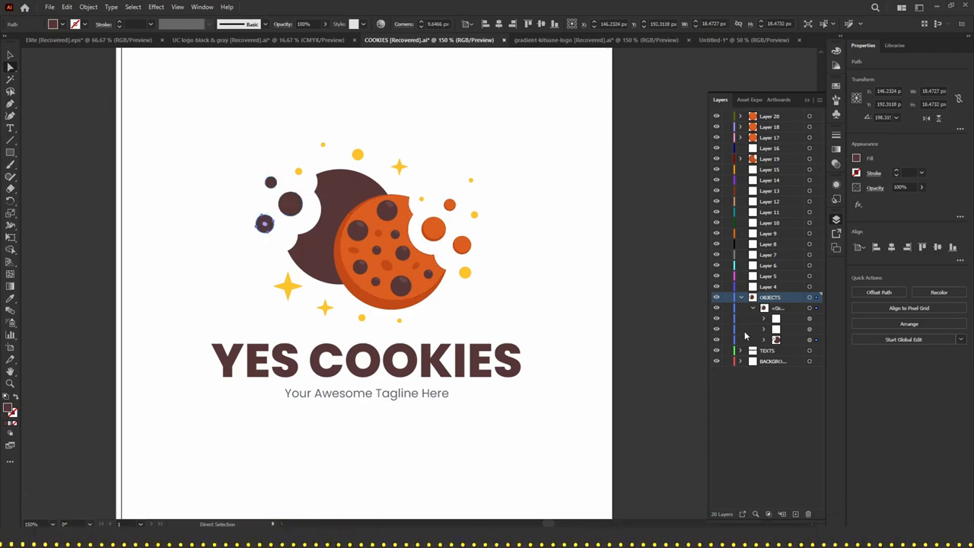
{"action": "left_click", "coordinate": [741, 296]}
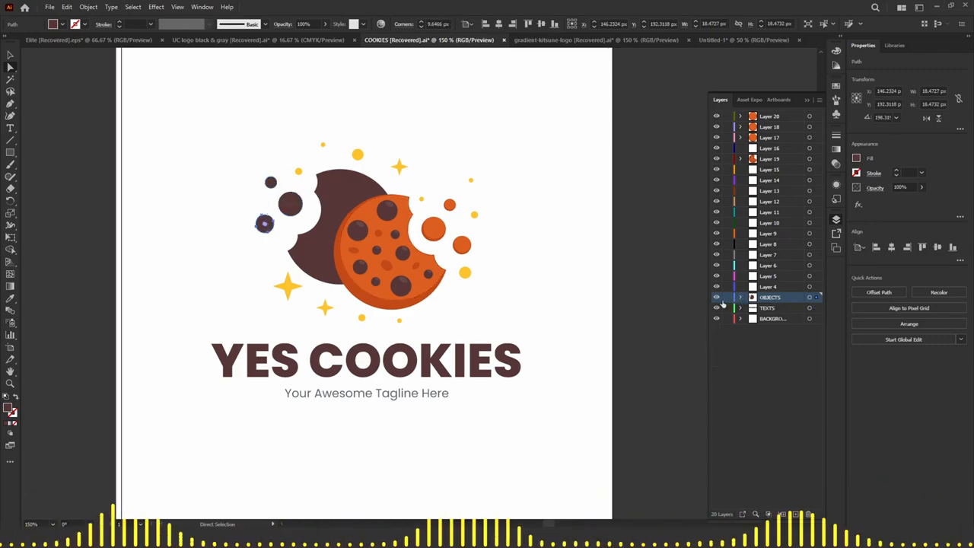
{"action": "left_click", "coordinate": [716, 296]}
{"action": "left_click", "coordinate": [716, 297]}
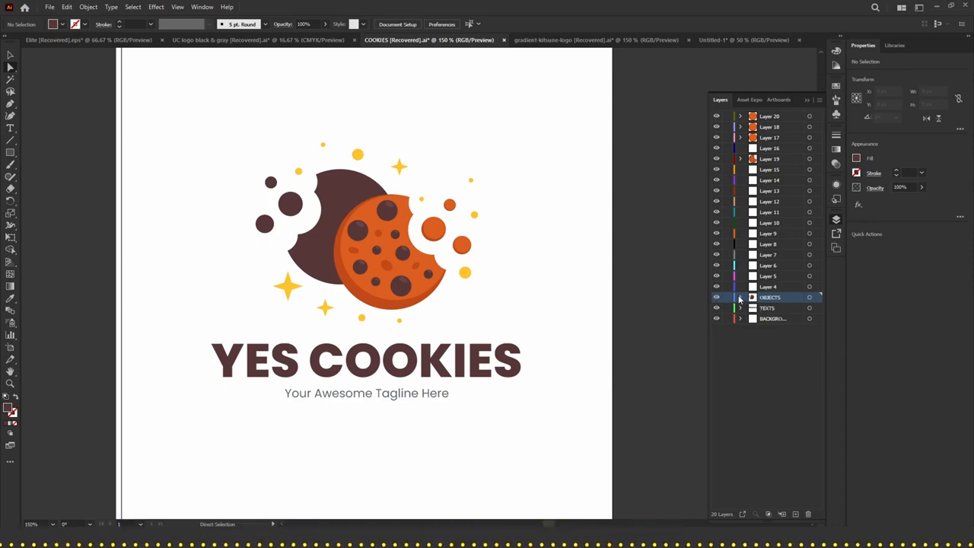
{"action": "left_click", "coordinate": [740, 297]}
{"action": "left_click", "coordinate": [716, 330]}
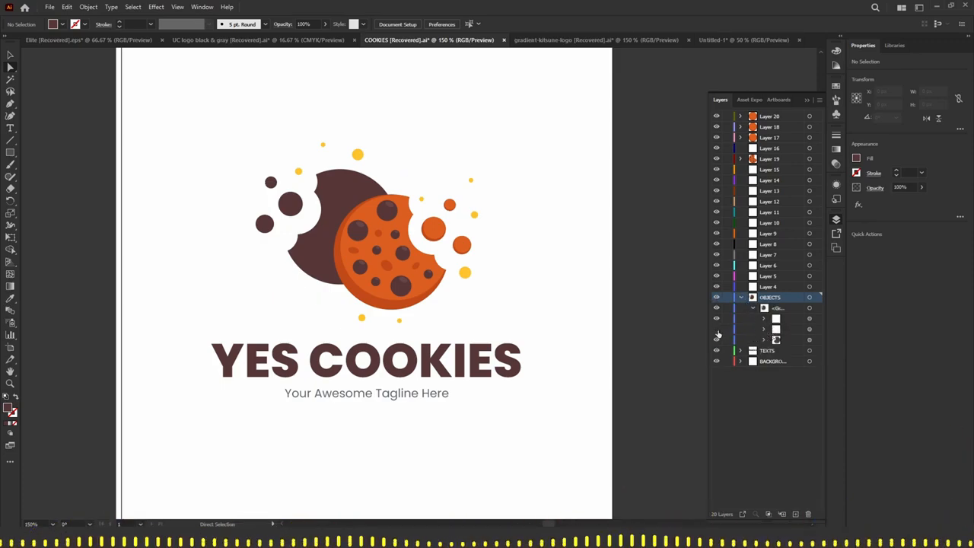
{"action": "left_click", "coordinate": [715, 330]}
{"action": "left_click", "coordinate": [716, 319]}
{"action": "left_click", "coordinate": [716, 319]}
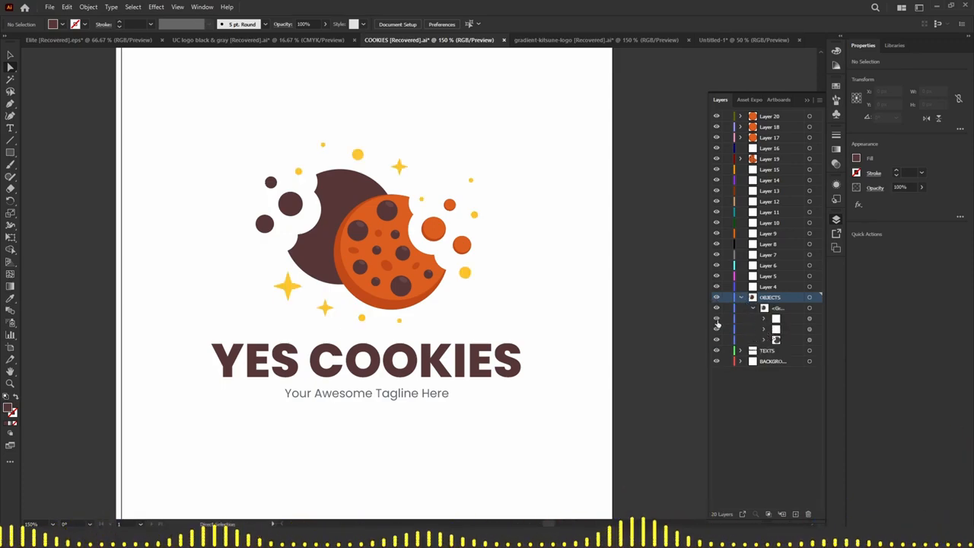
Move the yellow dots group from OBJECTS into Layer 4 and the yellow stars group into Layer 5
{"action": "left_click", "coordinate": [785, 319]}
{"action": "left_click", "coordinate": [784, 330], "text": "shift"}
{"action": "left_click", "coordinate": [784, 334], "text": "shift"}
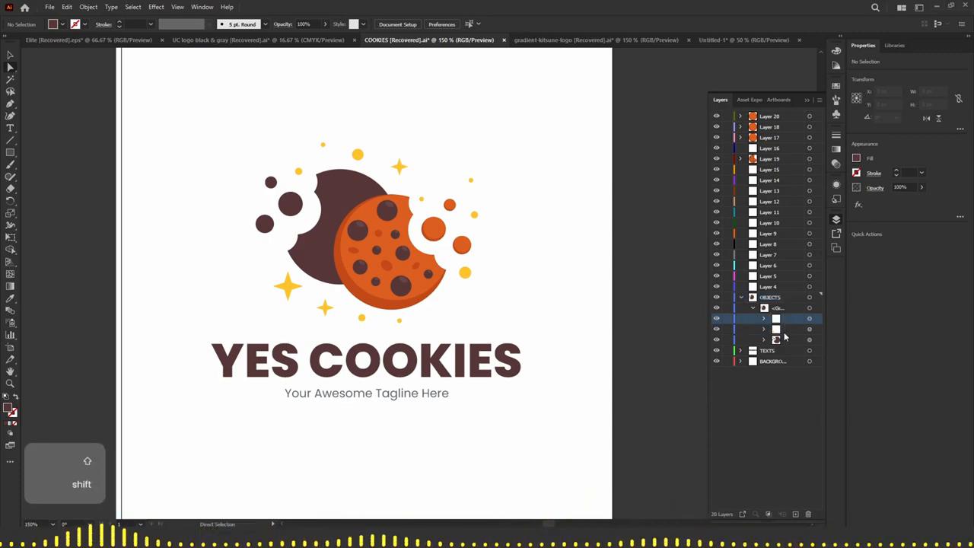
{"action": "left_click_drag", "start_coordinate": [786, 317], "coordinate": [772, 287]}
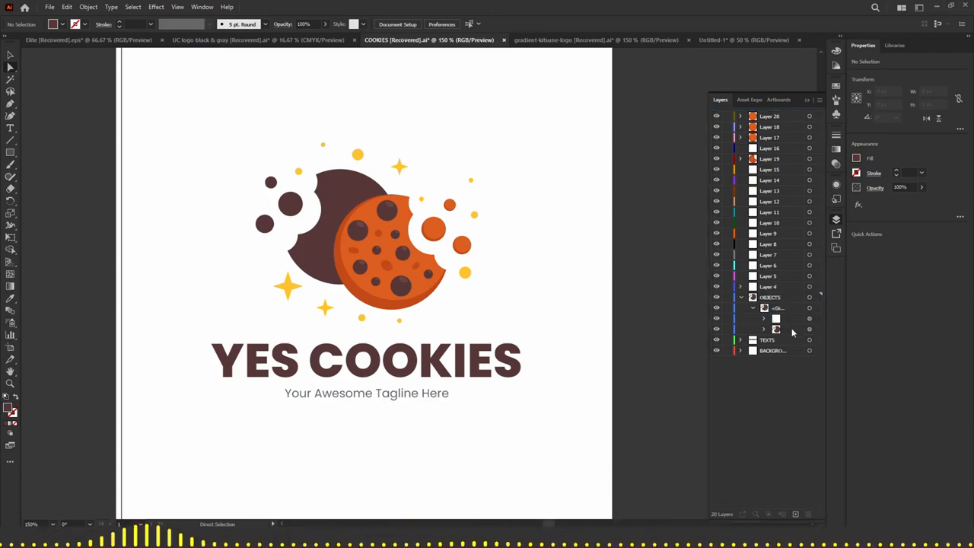
{"action": "left_click_drag", "start_coordinate": [788, 320], "coordinate": [776, 282]}
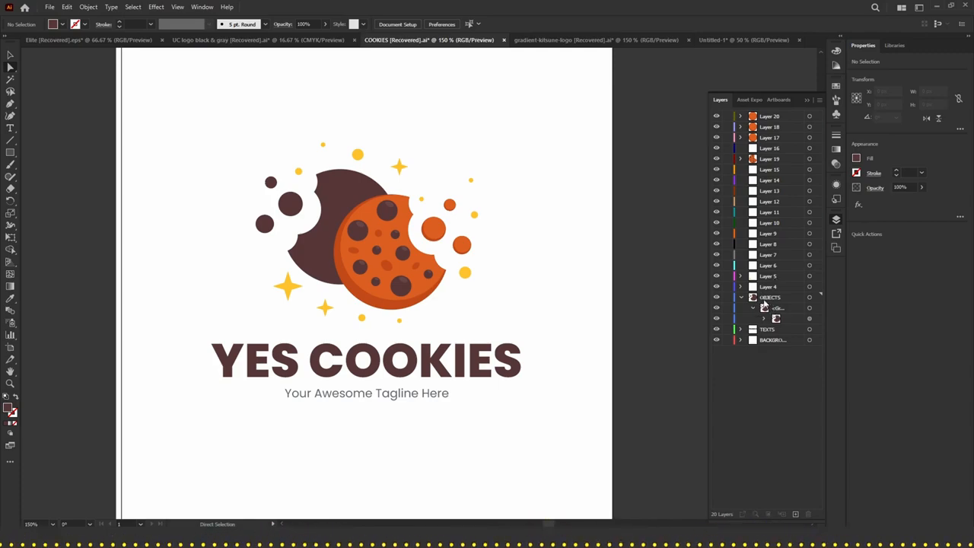
Move the dark cookie and its largest crumb out of the last OBJECTS subgroup into Layer 15
{"action": "left_click", "coordinate": [741, 297]}
{"action": "left_click", "coordinate": [740, 298]}
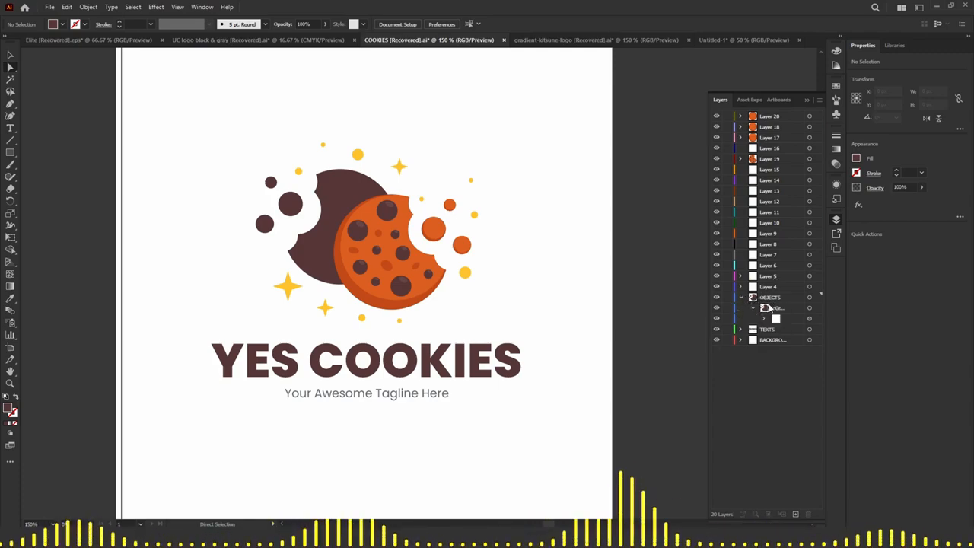
{"action": "left_click", "coordinate": [764, 320]}
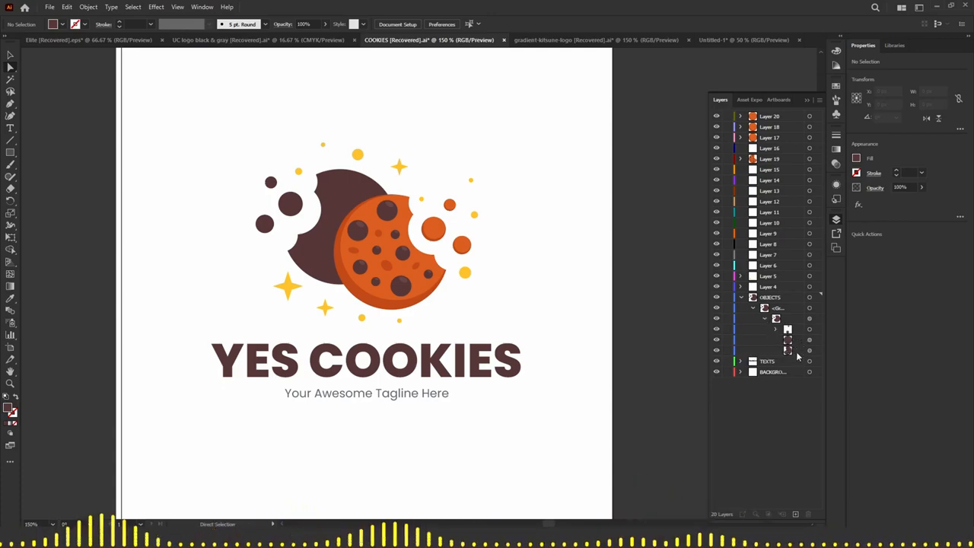
{"action": "left_click_drag", "start_coordinate": [797, 355], "coordinate": [768, 169]}
{"action": "left_click_drag", "start_coordinate": [797, 342], "coordinate": [773, 173]}
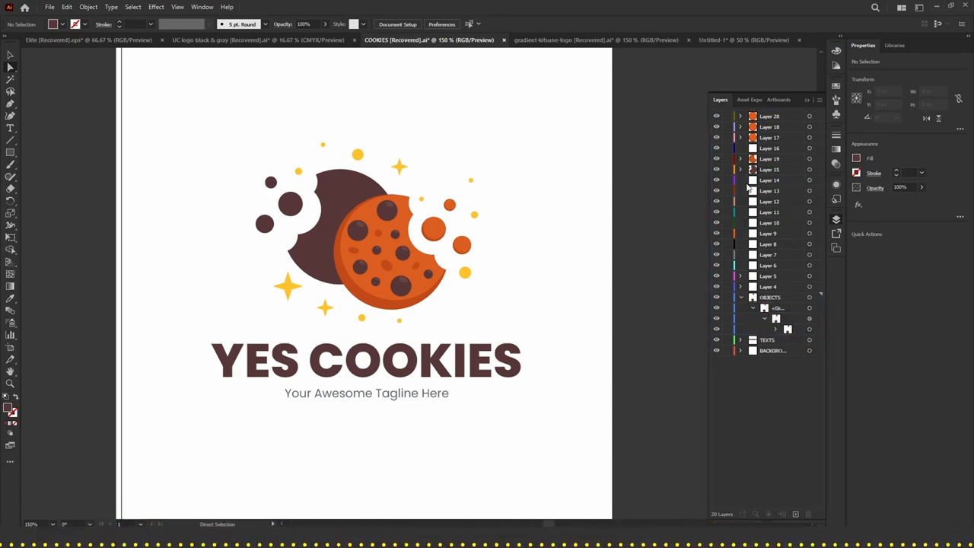
Move the largest dark crumb from Layer 15 into Layer 14, and place Layer 15 below Layer 12
{"action": "left_click", "coordinate": [740, 169]}
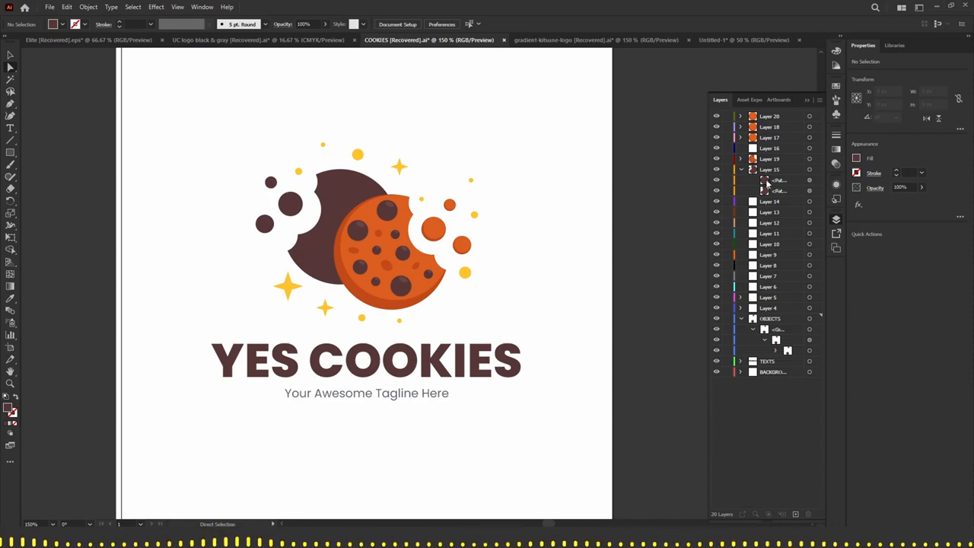
{"action": "left_click", "coordinate": [287, 201]}
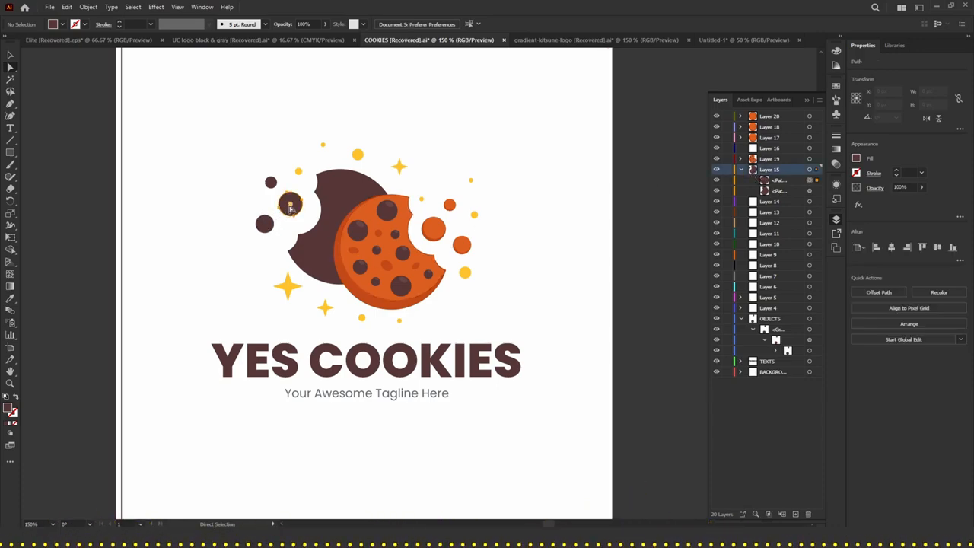
{"action": "left_click", "coordinate": [779, 181]}
{"action": "left_click_drag", "start_coordinate": [779, 181], "coordinate": [768, 218]}
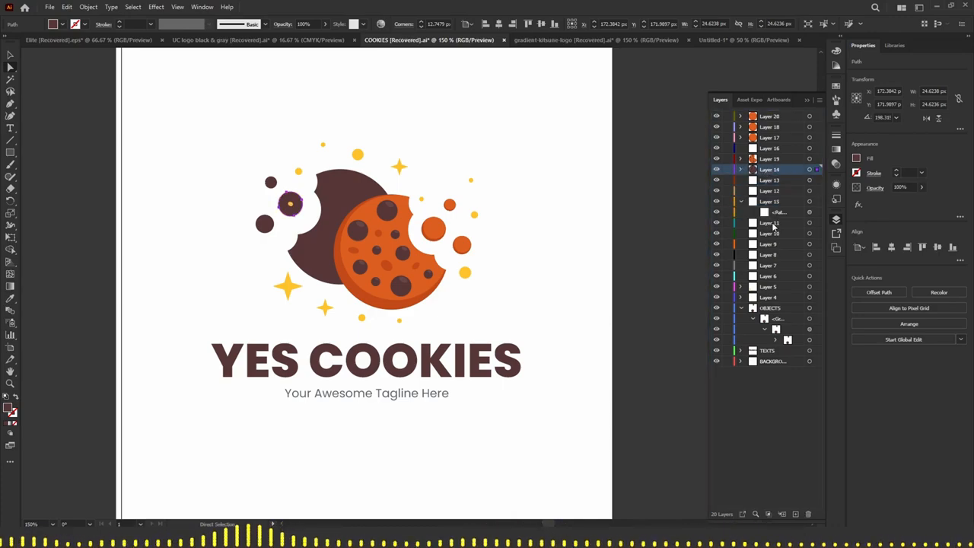
Move the two remaining dark crumbs from the OBJECTS subgroup into Layer 13 and Layer 12, and collapse Layer 15
{"action": "left_click", "coordinate": [776, 340]}
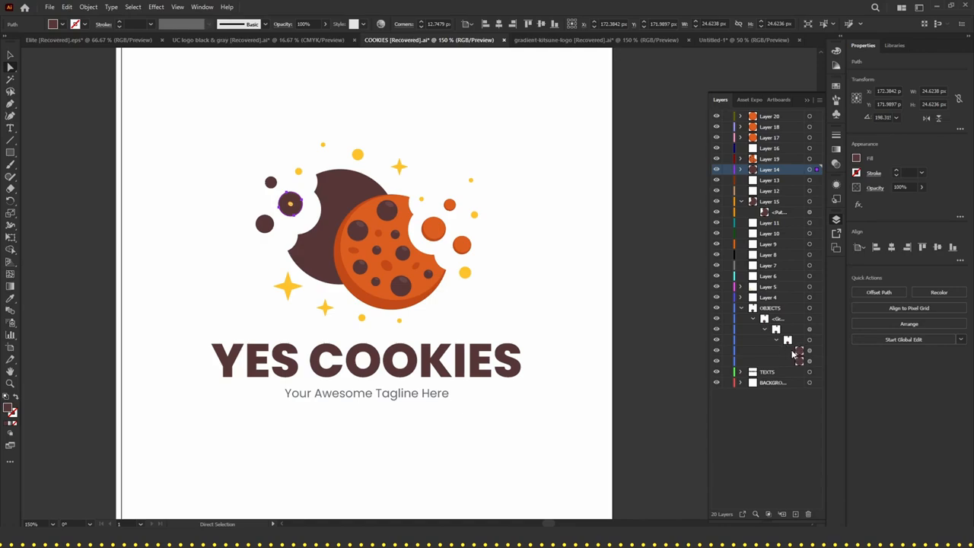
{"action": "left_click_drag", "start_coordinate": [798, 350], "coordinate": [716, 171]}
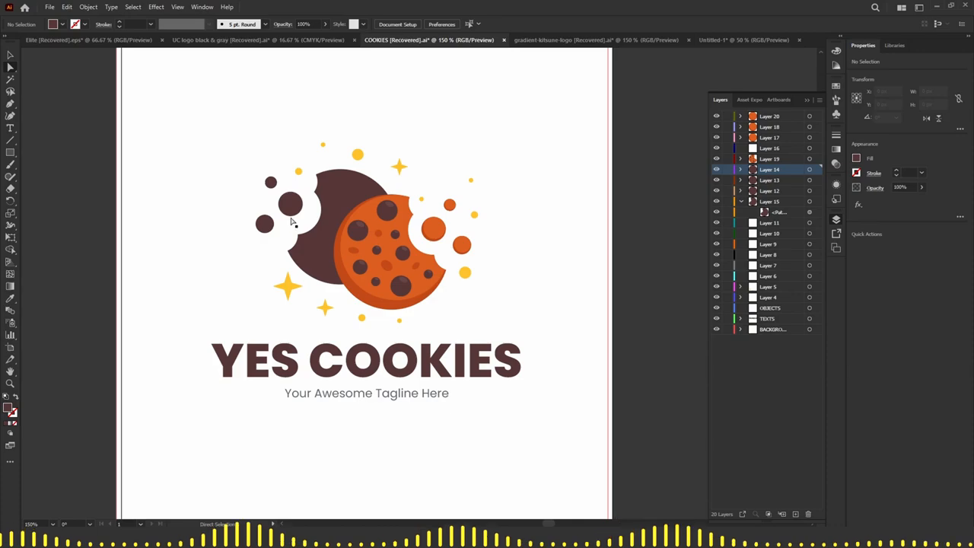
{"action": "key", "text": "space"}
{"action": "left_click_drag", "start_coordinate": [244, 238], "coordinate": [281, 238]}
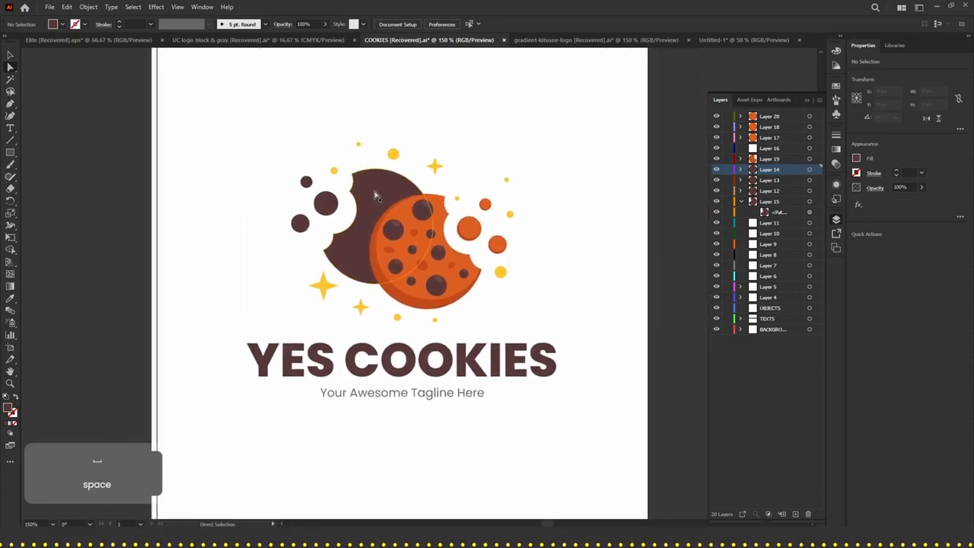
{"action": "left_click", "coordinate": [768, 159]}
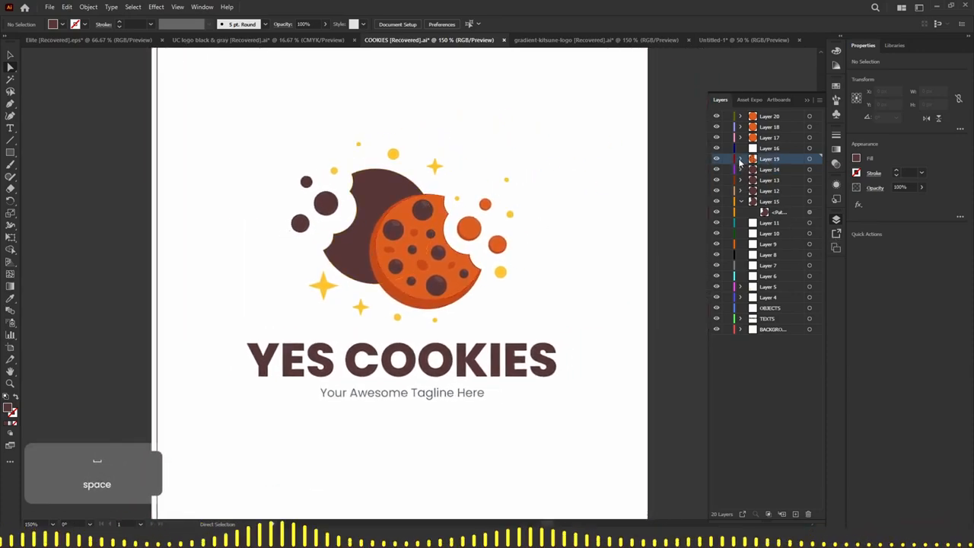
{"action": "left_click", "coordinate": [766, 213]}
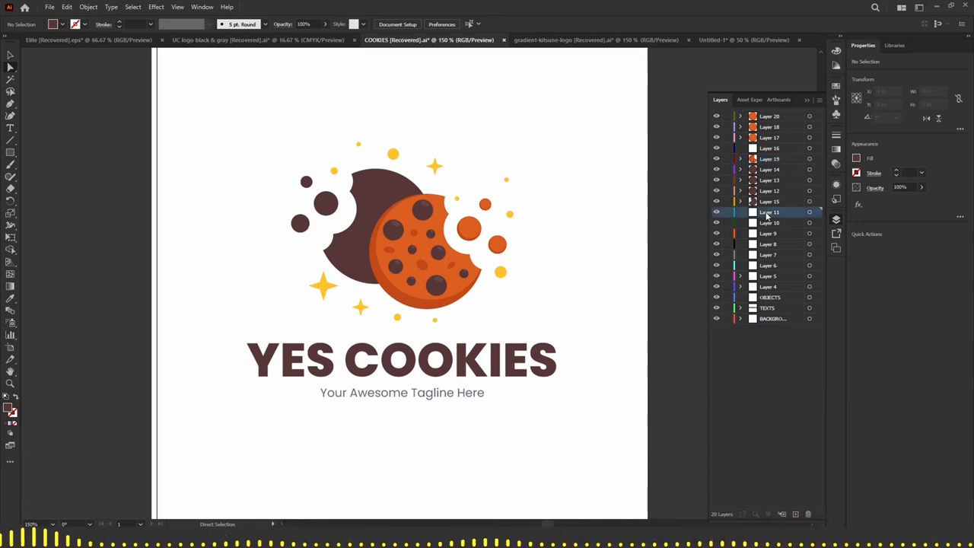
Distribute the three yellow stars grouped in Layer 5 individually into Layer 11, Layer 10 and Layer 9
{"action": "left_click", "coordinate": [442, 169]}
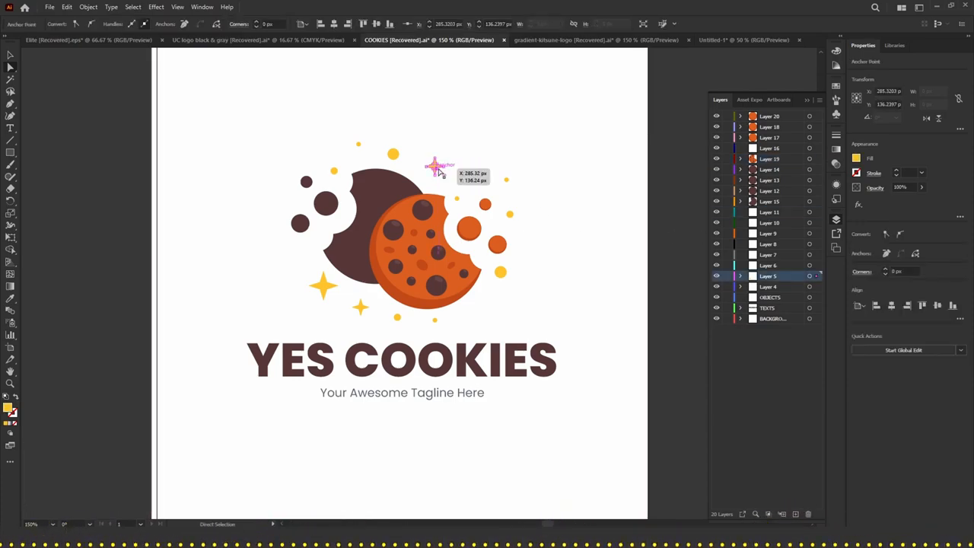
{"action": "left_click", "coordinate": [321, 289], "text": "shift"}
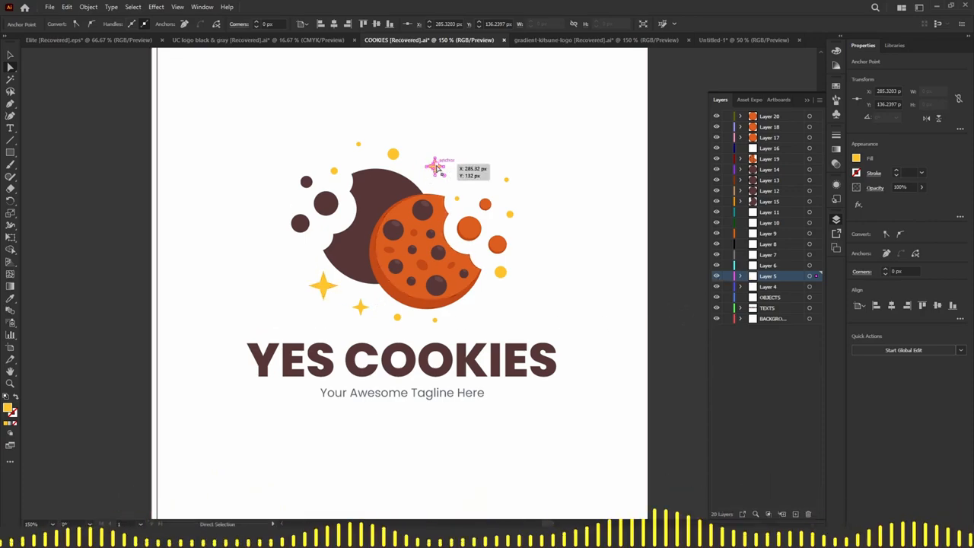
{"action": "left_click", "coordinate": [739, 276]}
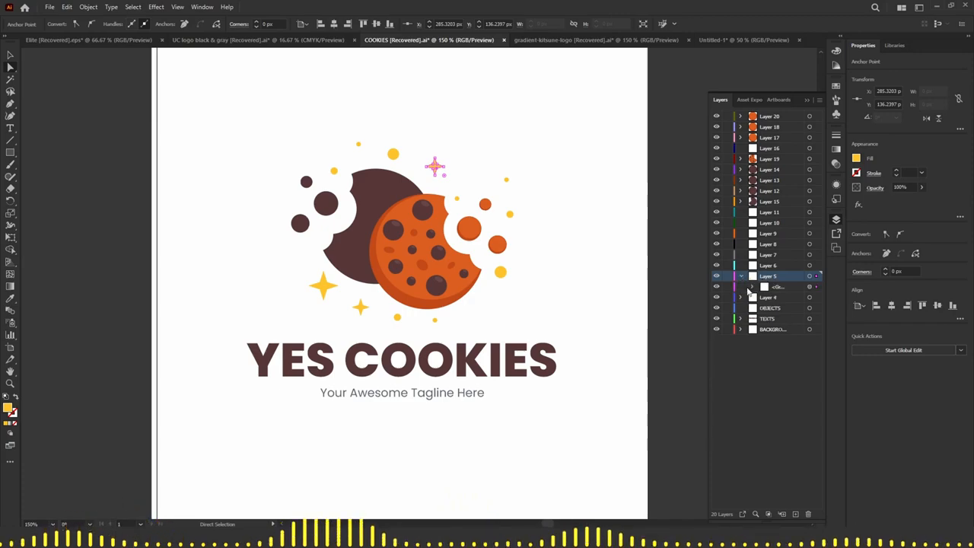
{"action": "left_click", "coordinate": [751, 286]}
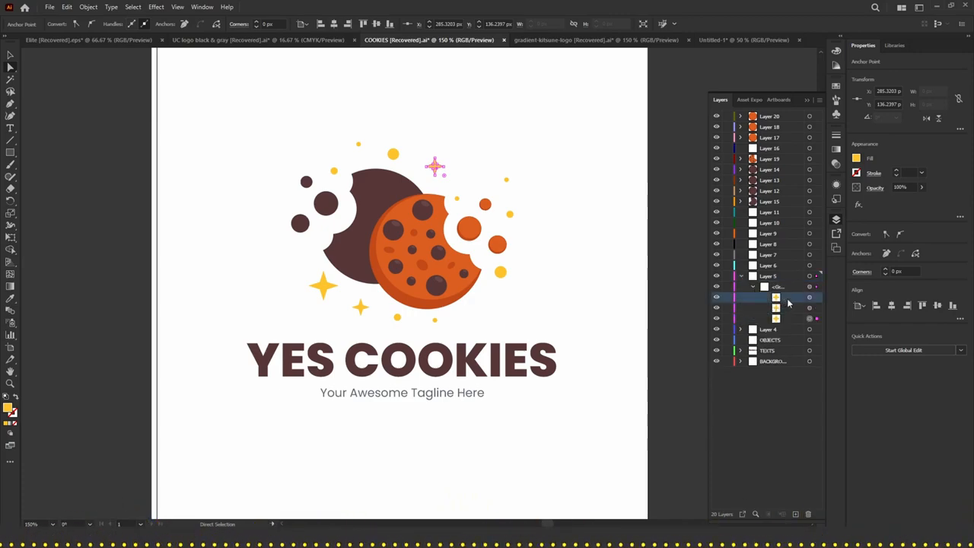
{"action": "left_click_drag", "start_coordinate": [776, 299], "coordinate": [772, 223]}
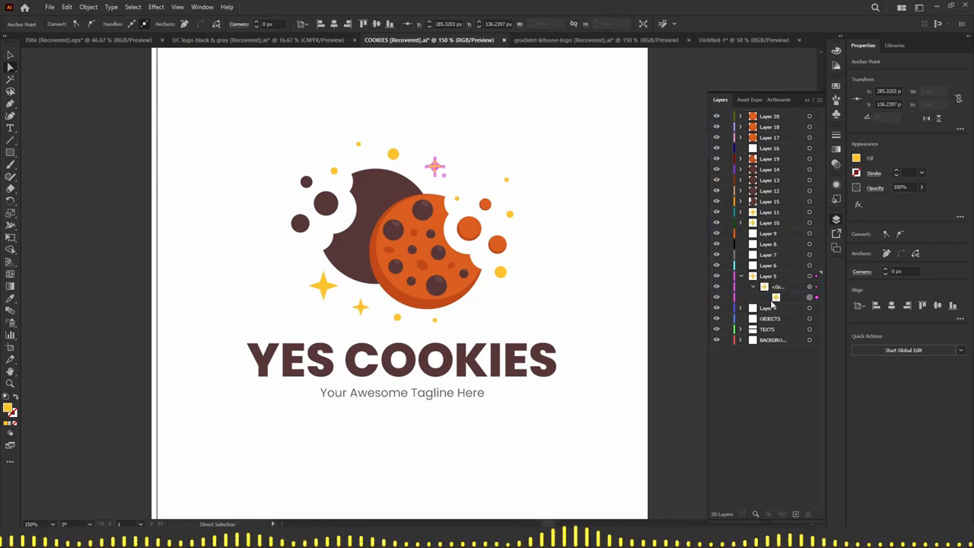
{"action": "left_click_drag", "start_coordinate": [776, 299], "coordinate": [749, 232]}
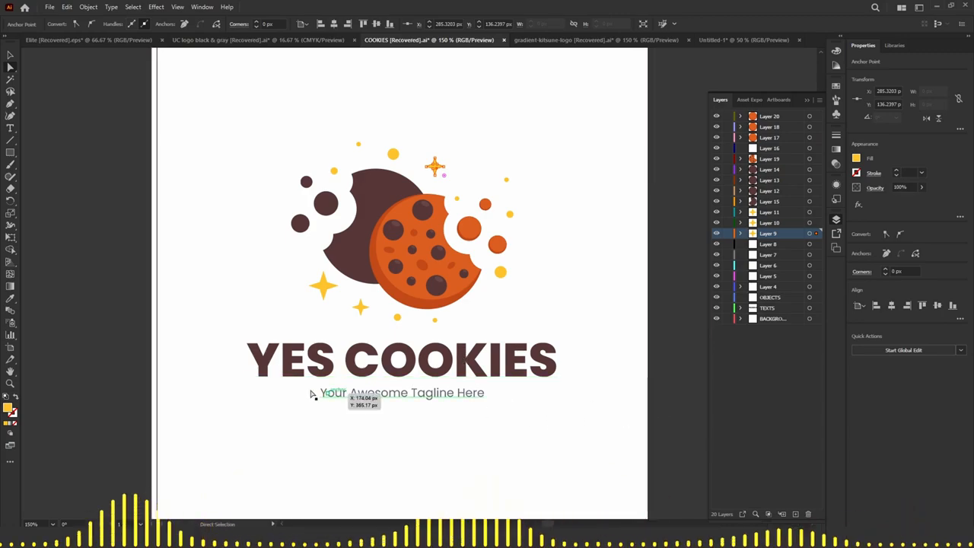
{"action": "left_click", "coordinate": [405, 367]}
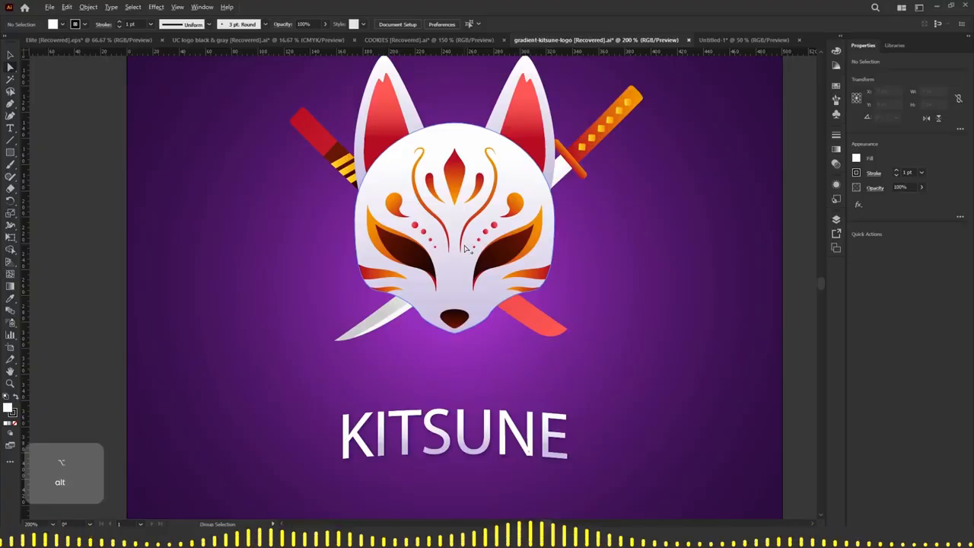
{"action": "scroll", "coordinate": [456, 251], "scroll_direction": "down", "scroll_amount": 2}
{"action": "left_click_drag", "start_coordinate": [464, 244], "coordinate": [454, 261]}
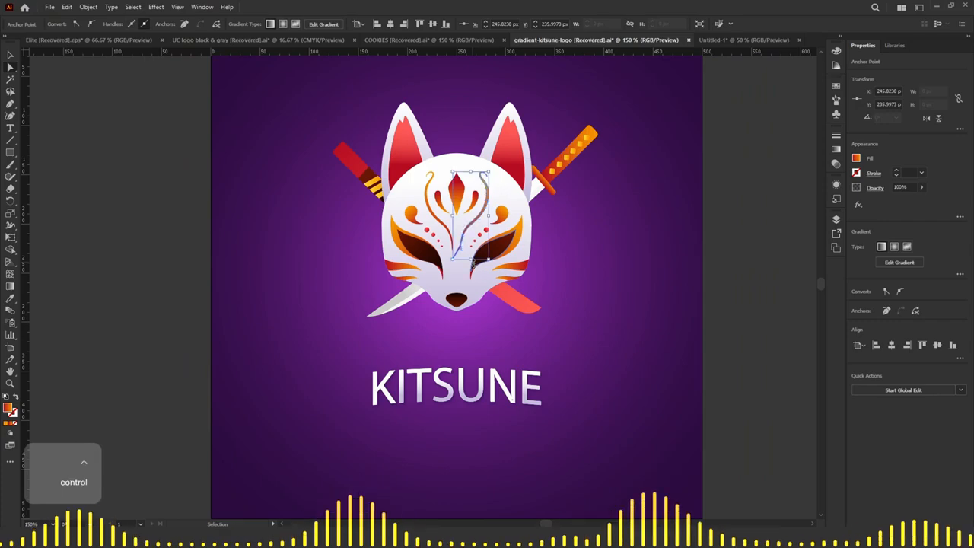
{"action": "key", "text": "ctrl+z"}
{"action": "key", "text": "ctrl+z"}
{"action": "key", "text": "ctrl+z"}
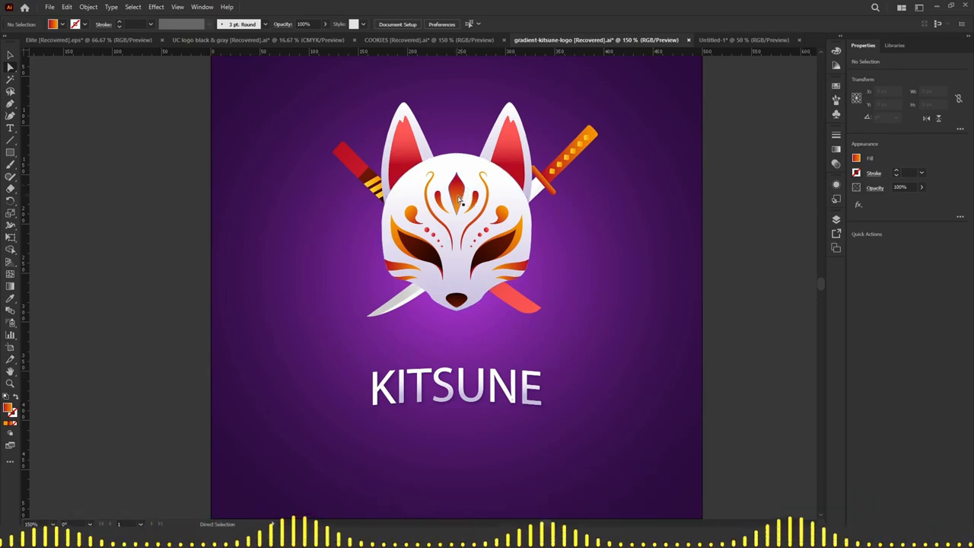
Align the KITSUNE text to the horizontal center in the gradient-kitsune-logo document, and deselect it
{"action": "left_click", "coordinate": [835, 220]}
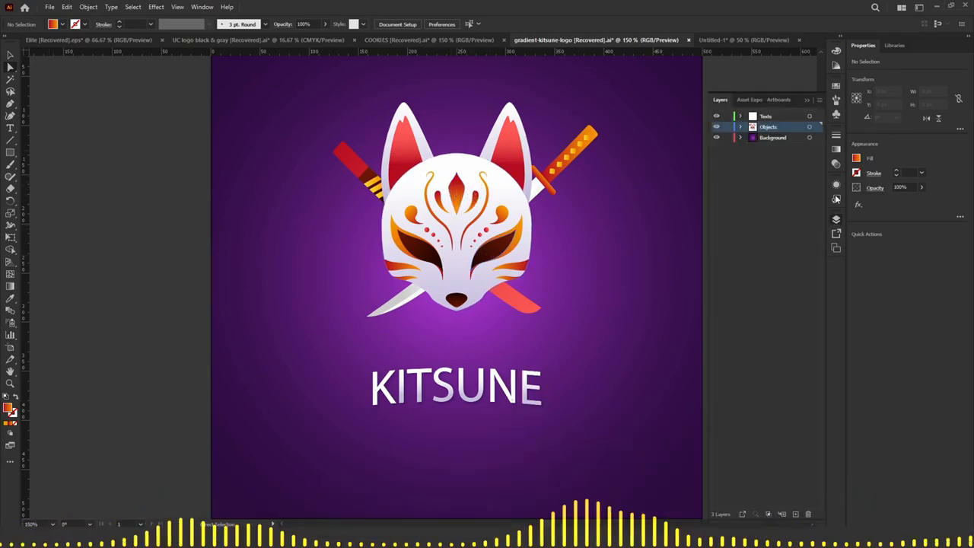
{"action": "left_click", "coordinate": [534, 386]}
{"action": "left_click", "coordinate": [773, 126], "text": "shift"}
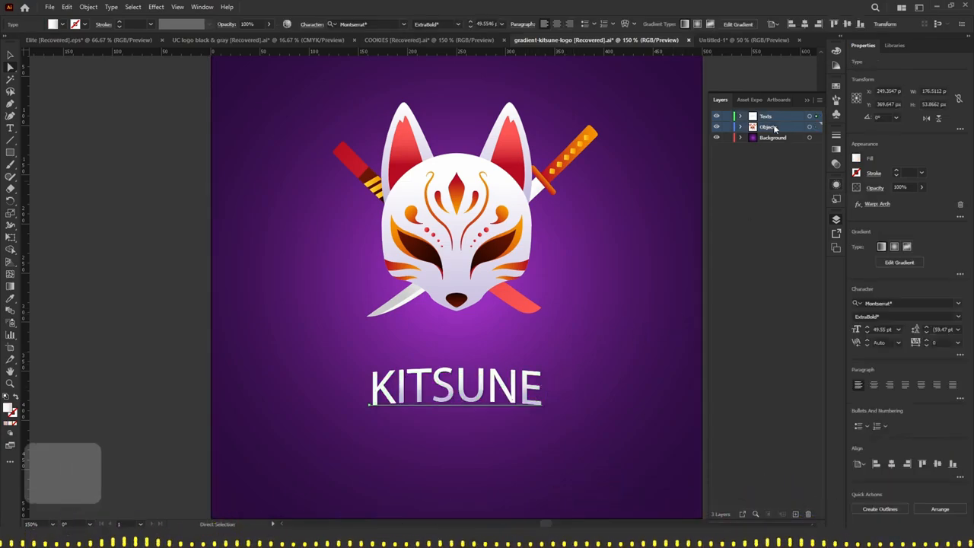
{"action": "left_click", "coordinate": [806, 25]}
{"action": "left_click", "coordinate": [737, 88]}
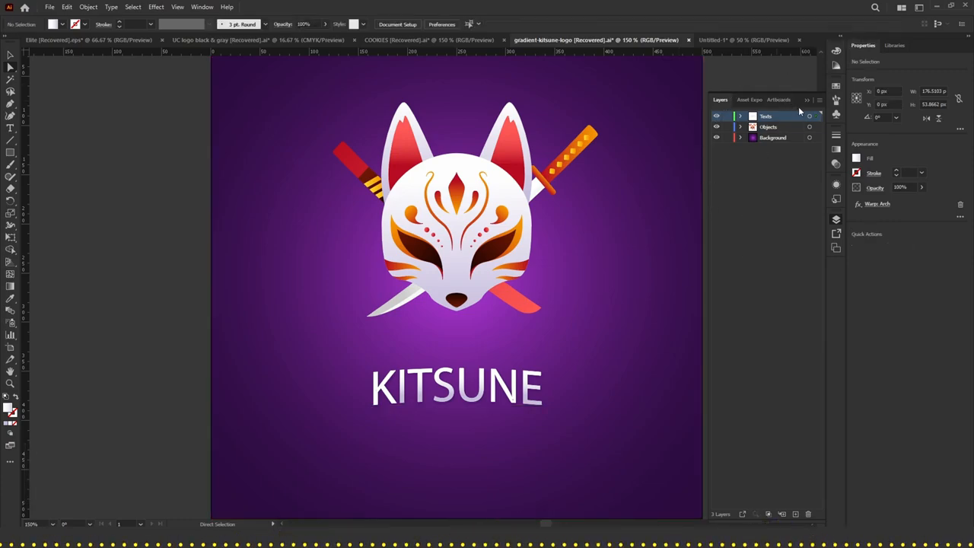
{"action": "left_click", "coordinate": [806, 100]}
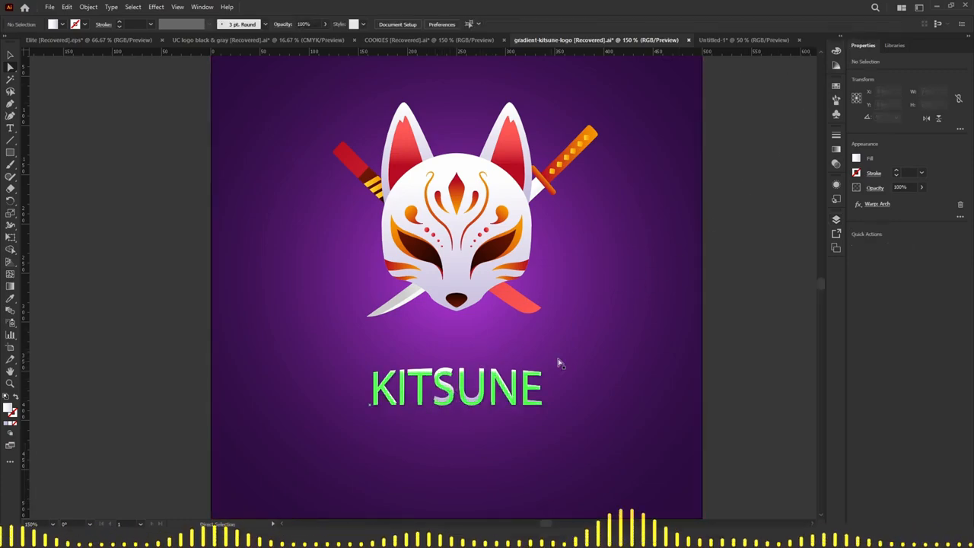
Show the kitsune logo's layer list beside a closer view of the fox mask
{"action": "scroll", "coordinate": [446, 234], "scroll_direction": "up", "scroll_amount": 1}
{"action": "left_click_drag", "start_coordinate": [474, 243], "coordinate": [472, 265]}
{"action": "left_click", "coordinate": [836, 221]}
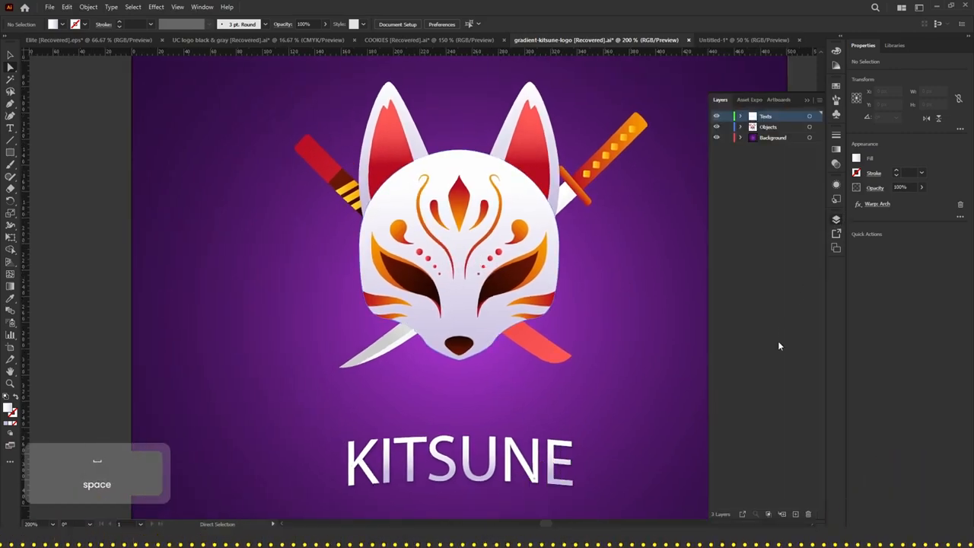